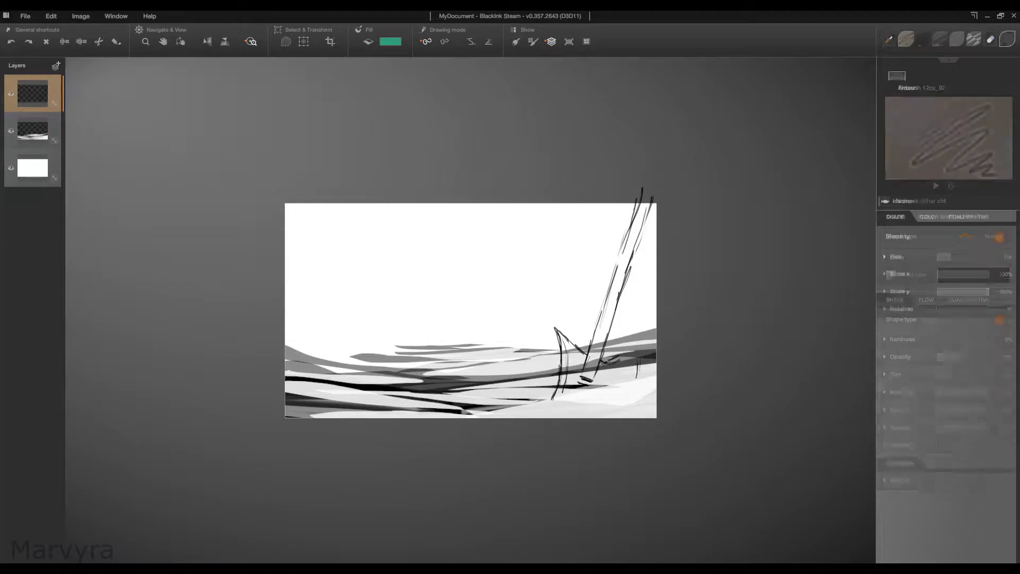
# Step: Reposition the sketch of the large leaning pole in the right foreground and rework its shaft with thin black strokes
pyautogui.hotkey('ctrl', 't')
pyautogui.press('Return')
pyautogui.moveTo(566, 370); pyautogui.dragTo(620, 249)
pyautogui.moveTo(587, 333); pyautogui.dragTo(646, 209)
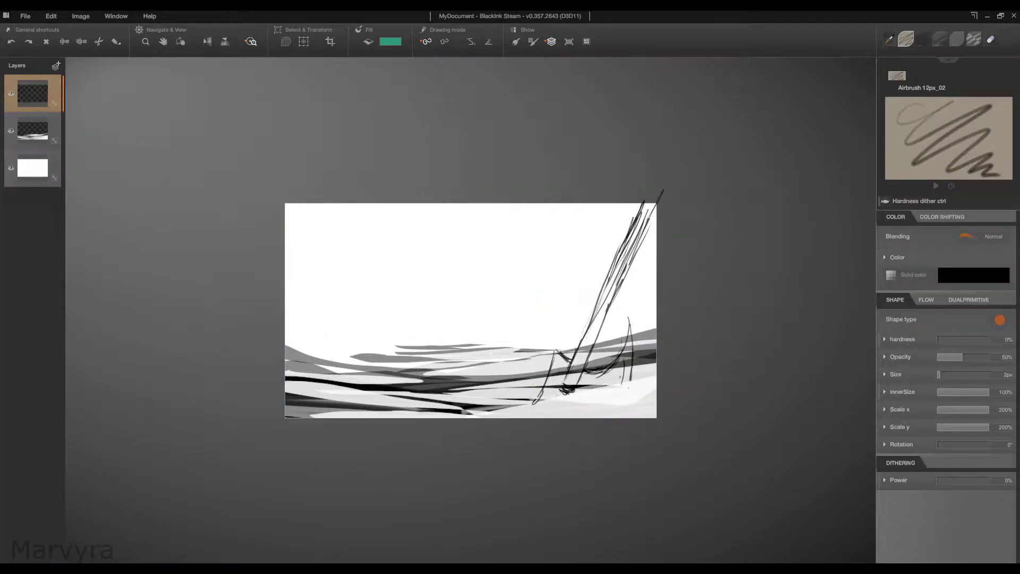
pyautogui.hotkey('ctrl', 'z')
# Step: Paste copies of the sketched poles and weapons and place them across the middle and left of the scene
pyautogui.hotkey('ctrl', 'v')
pyautogui.moveTo(551, 316); pyautogui.dragTo(423, 316)
pyautogui.press('Return')
pyautogui.hotkey('ctrl', 'v')
pyautogui.moveTo(551, 316); pyautogui.dragTo(363, 318)
pyautogui.press('Return')
pyautogui.hotkey('ctrl', 'v')
pyautogui.press('Return')
pyautogui.hotkey('ctrl', 'v')
pyautogui.moveTo(615, 298)
pyautogui.mouseDown()
pyautogui.moveTo(637, 298)
pyautogui.moveTo(404, 322)
pyautogui.moveTo(553, 310)
pyautogui.moveTo(356, 254)
pyautogui.mouseUp()
pyautogui.scroll(5, 404, 326)
pyautogui.press('Return')
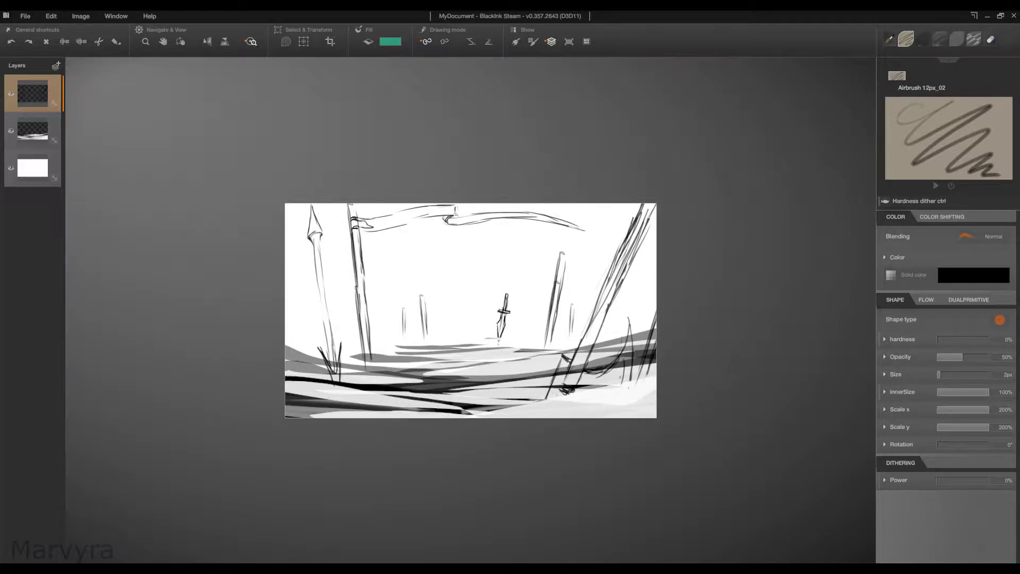
# Step: Sketch the ground line at the left pole and the standing warrior with a raised weapon, and adjust the large banner
pyautogui.moveTo(344, 361); pyautogui.dragTo(382, 364)
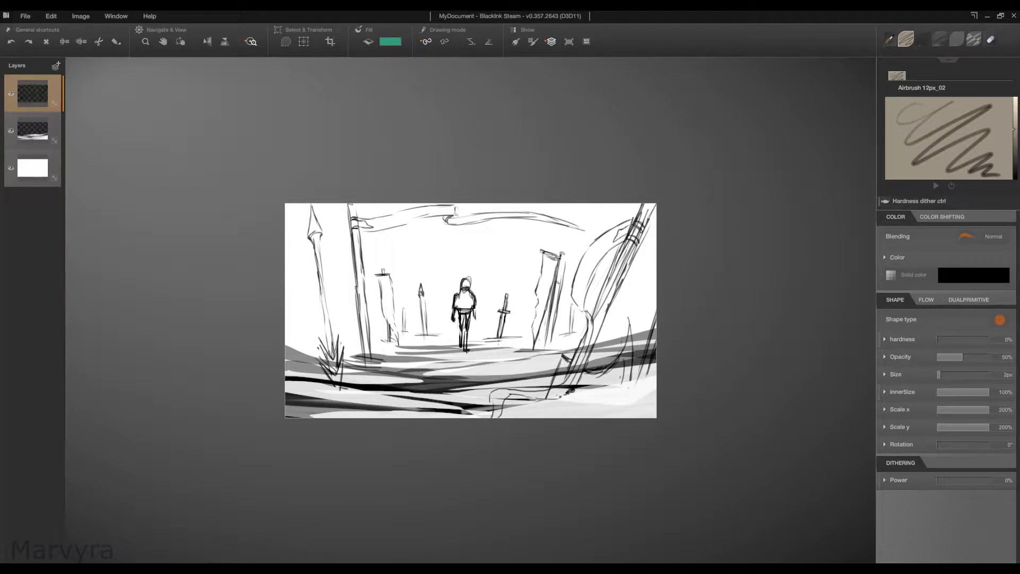
pyautogui.moveTo(463, 280); pyautogui.dragTo(468, 328)
pyautogui.moveTo(472, 293); pyautogui.dragTo(482, 276)
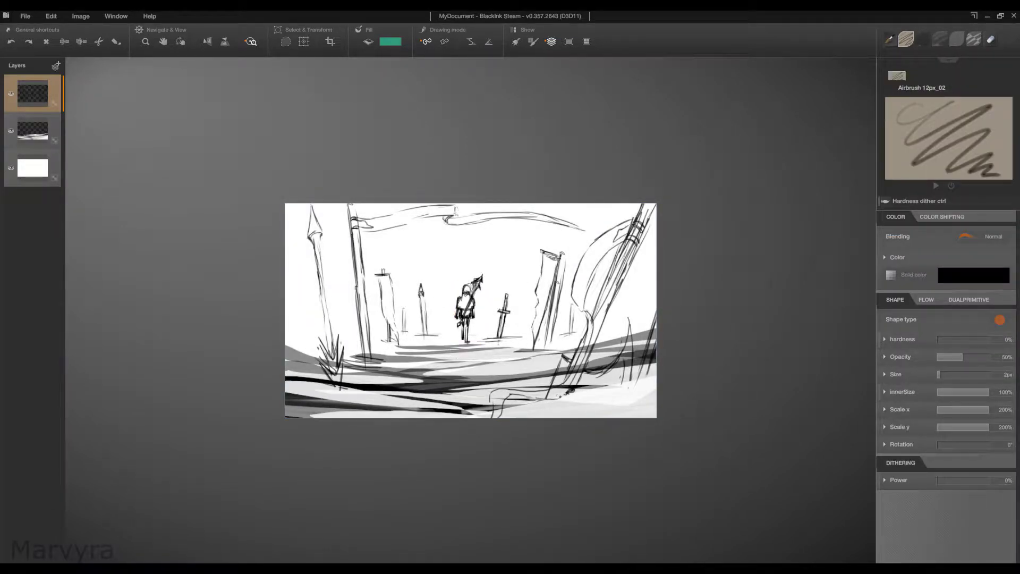
pyautogui.moveTo(469, 321); pyautogui.dragTo(475, 335)
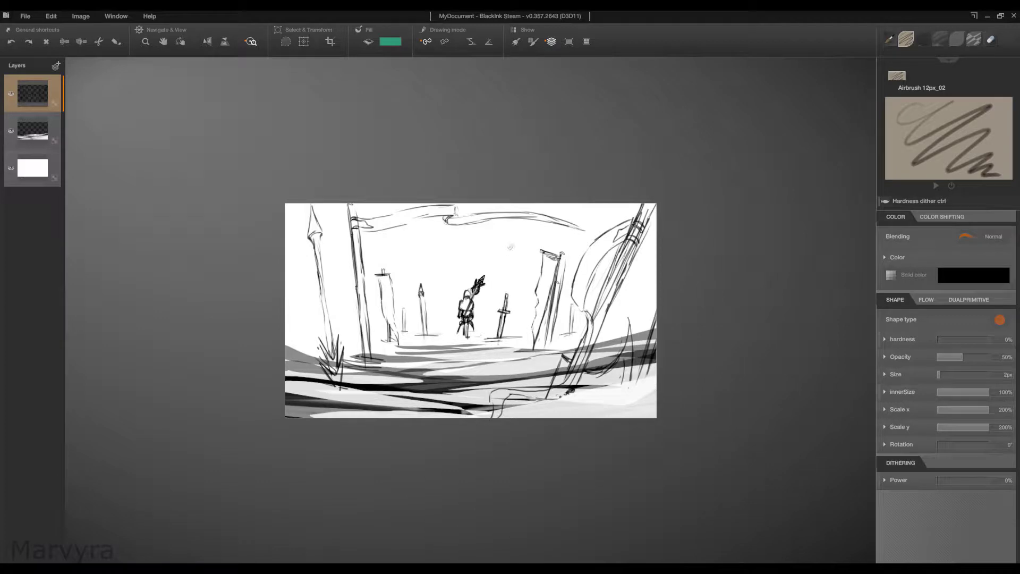
pyautogui.moveTo(353, 199); pyautogui.dragTo(401, 221)
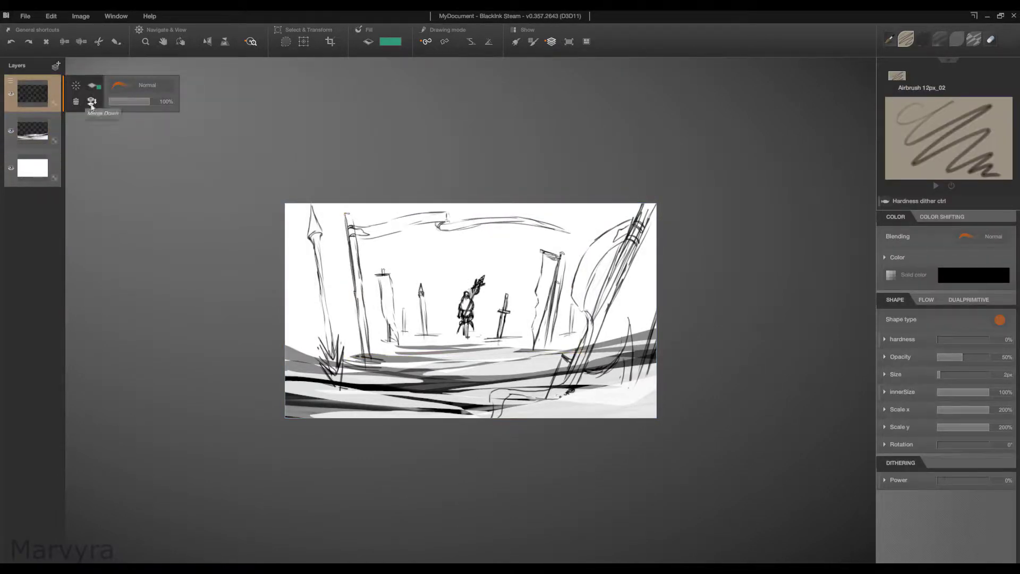
# Step: Fill the background layer with a solid medium blue
pyautogui.click(33, 168)
pyautogui.click(92, 159)
pyautogui.click(98, 160)
pyautogui.click(201, 257)
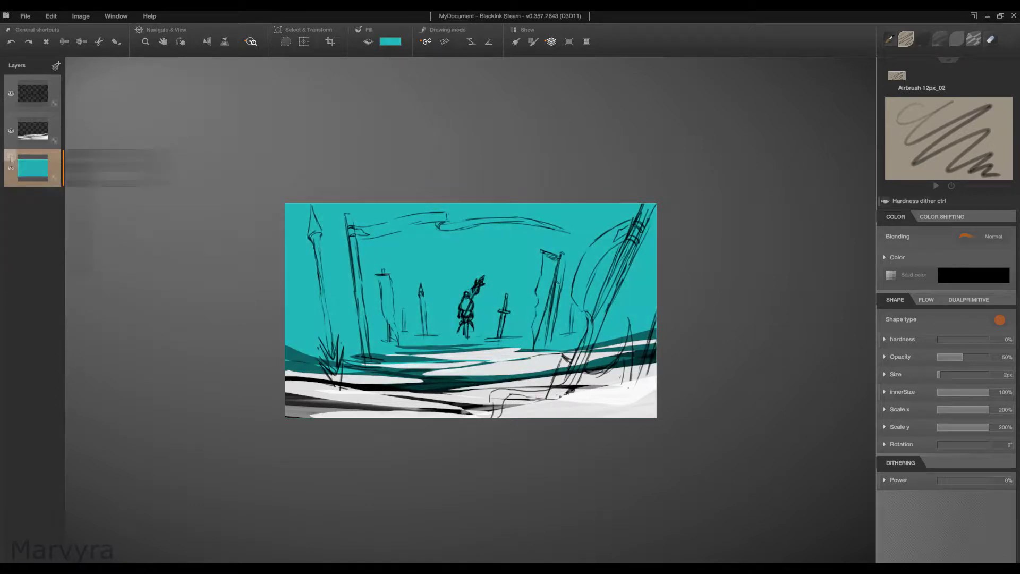
pyautogui.click(923, 38)
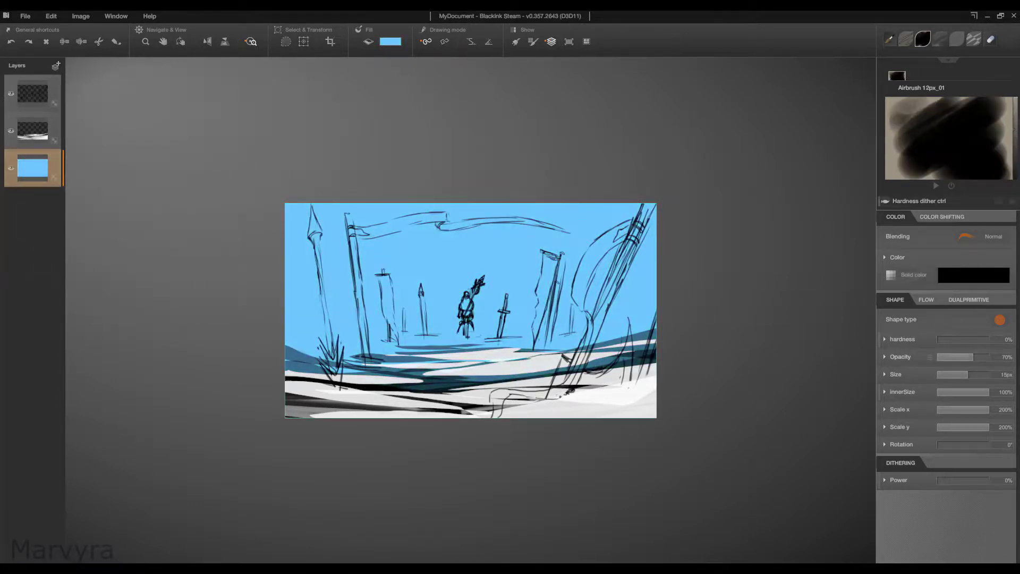
pyautogui.click(10, 155)
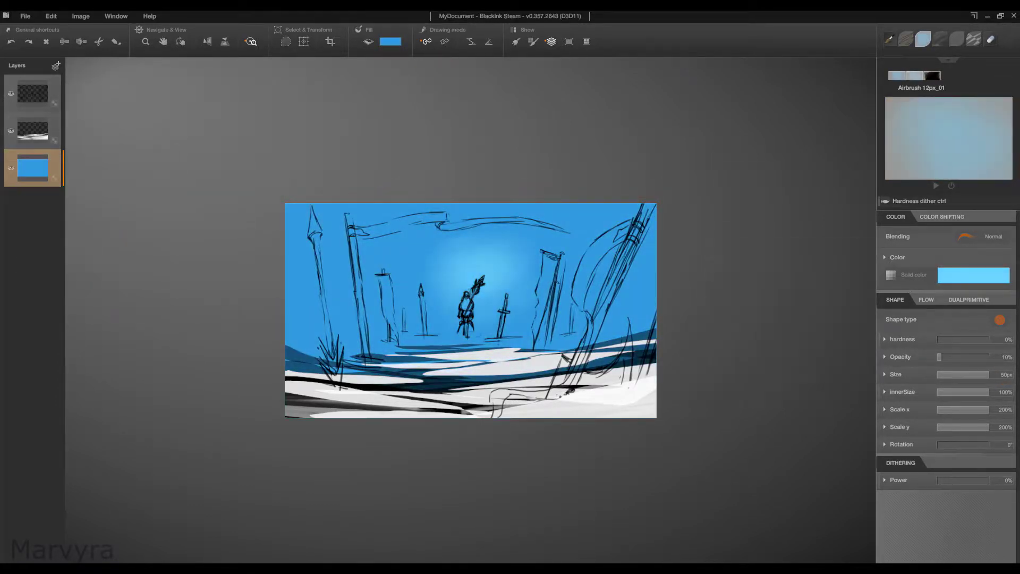
# Step: Airbrush a light-blue glow into the centre of the sky with Airbrush 12px_01 at 10% opacity and 50 px, blending it outward
pyautogui.moveTo(372, 266); pyautogui.dragTo(585, 255)
pyautogui.click(974, 275)
pyautogui.click(797, 309)
pyautogui.moveTo(409, 298); pyautogui.dragTo(531, 223)
pyautogui.moveTo(346, 196); pyautogui.dragTo(611, 197)
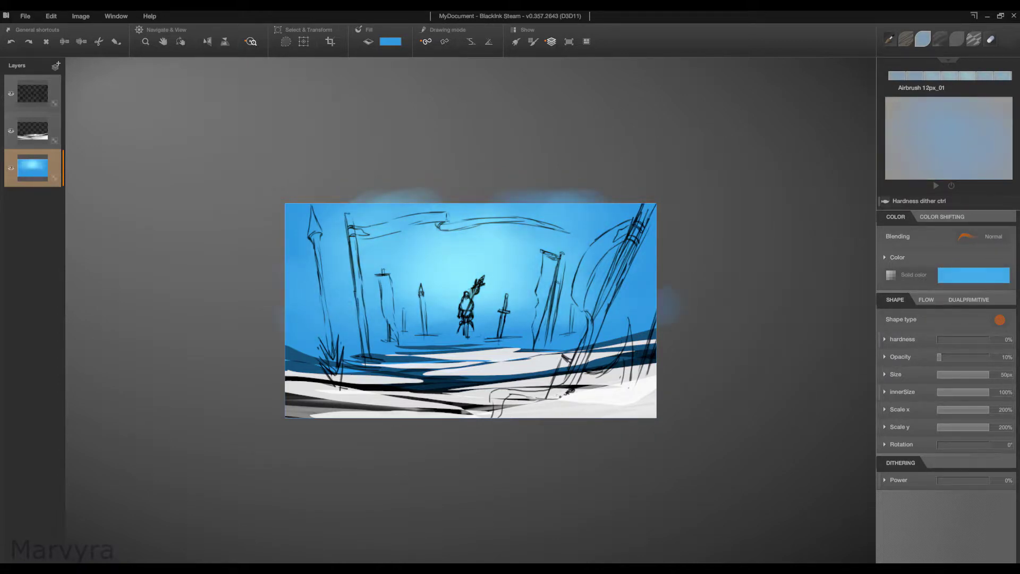
# Step: Add a layer above the ground and recolour the locked ground layer grey-brown with the OneEdge textured 24px_02 brush
pyautogui.click(55, 65)
pyautogui.click(957, 39)
pyautogui.click(974, 275)
pyautogui.click(755, 319)
pyautogui.click(10, 155)
pyautogui.click(20, 190)
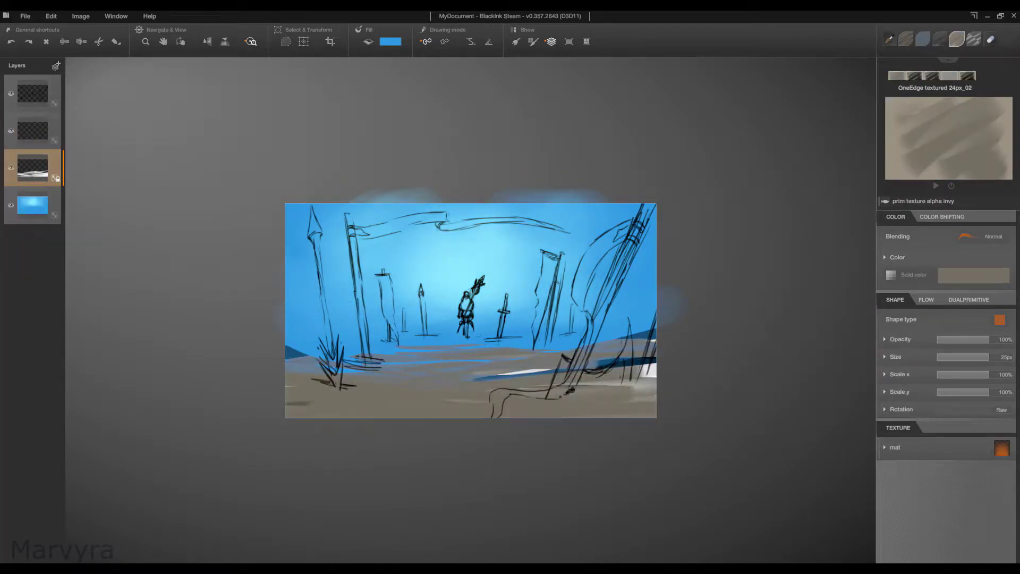
# Step: Paint ochre bushes along both sides of the path on the layer above the ground
pyautogui.click(32, 130)
pyautogui.click(974, 275)
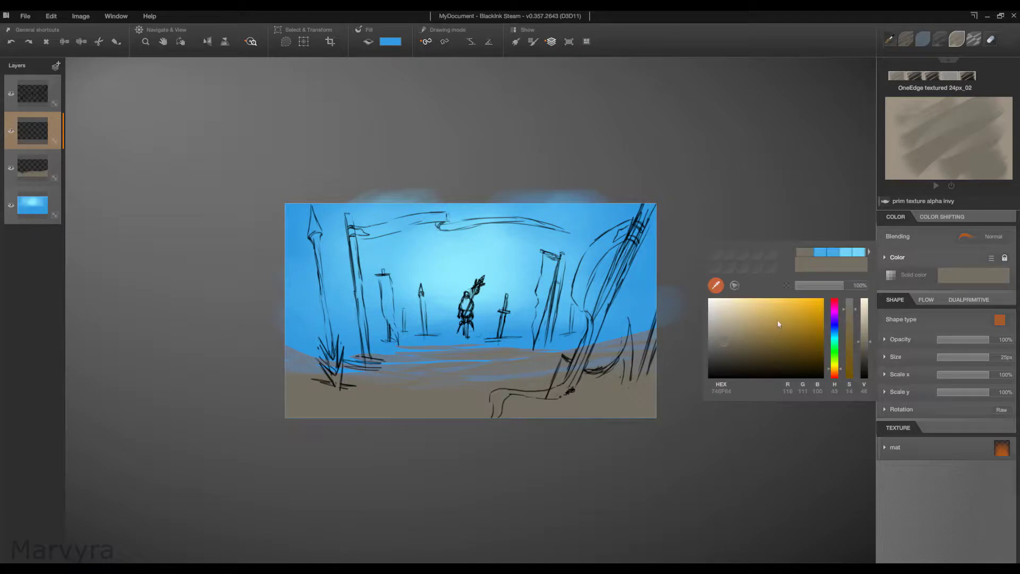
pyautogui.click(777, 320)
pyautogui.moveTo(346, 348)
pyautogui.mouseDown()
pyautogui.moveTo(290, 318)
pyautogui.moveTo(383, 348)
pyautogui.moveTo(531, 345)
pyautogui.moveTo(638, 266)
pyautogui.moveTo(628, 420)
pyautogui.mouseUp()
pyautogui.scroll(1, 450, 392)
# Step: Add a layer beneath the bushes and paint the first beige paving stones of the central path
pyautogui.click(55, 66)
pyautogui.click(974, 275)
pyautogui.scroll(-2, 471, 310)
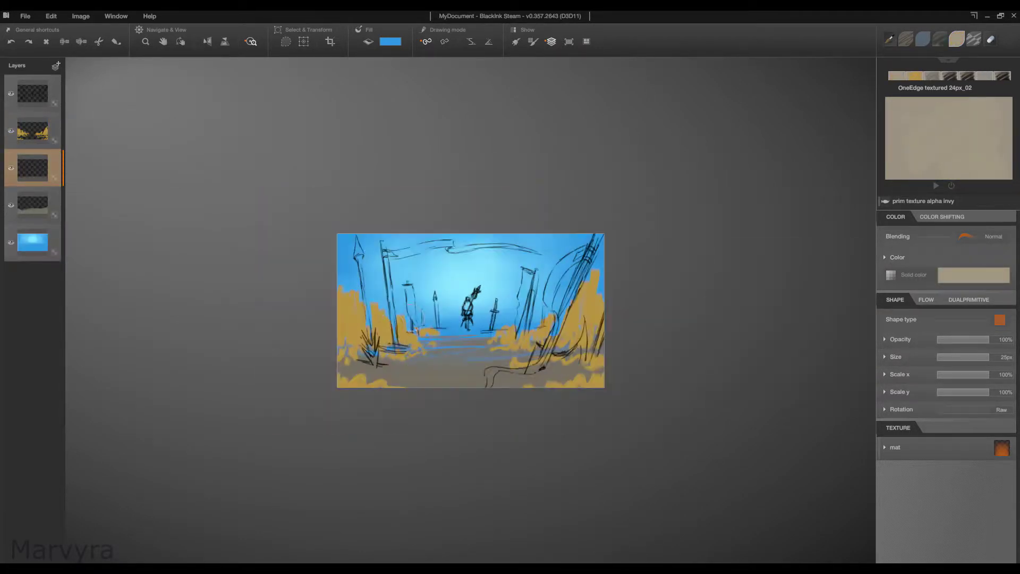
pyautogui.moveTo(372, 369)
pyautogui.mouseDown()
pyautogui.moveTo(457, 380)
pyautogui.moveTo(330, 371)
pyautogui.moveTo(532, 356)
pyautogui.moveTo(457, 343)
pyautogui.mouseUp()
pyautogui.click(950, 76)
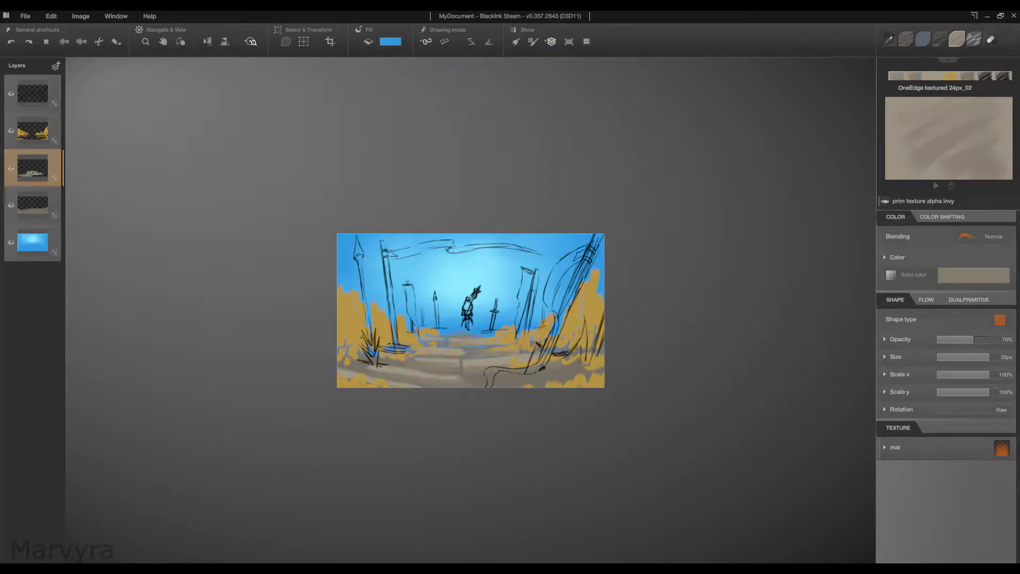
# Step: Extend the beige paving across the foreground with wide strokes, alternating lighter and darker beige from the recent colours
pyautogui.scroll(1, 482, 356)
pyautogui.moveTo(287, 374); pyautogui.dragTo(446, 380)
pyautogui.moveTo(345, 404); pyautogui.dragTo(590, 409)
pyautogui.click(967, 75)
pyautogui.moveTo(457, 383); pyautogui.dragTo(303, 396)
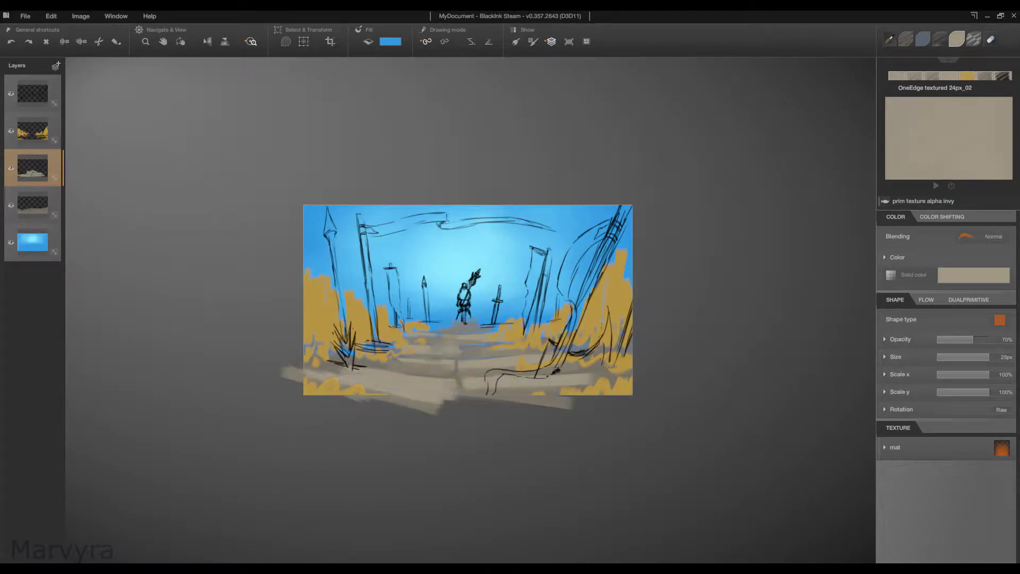
pyautogui.moveTo(395, 383); pyautogui.dragTo(428, 375)
pyautogui.moveTo(526, 372); pyautogui.dragTo(581, 378)
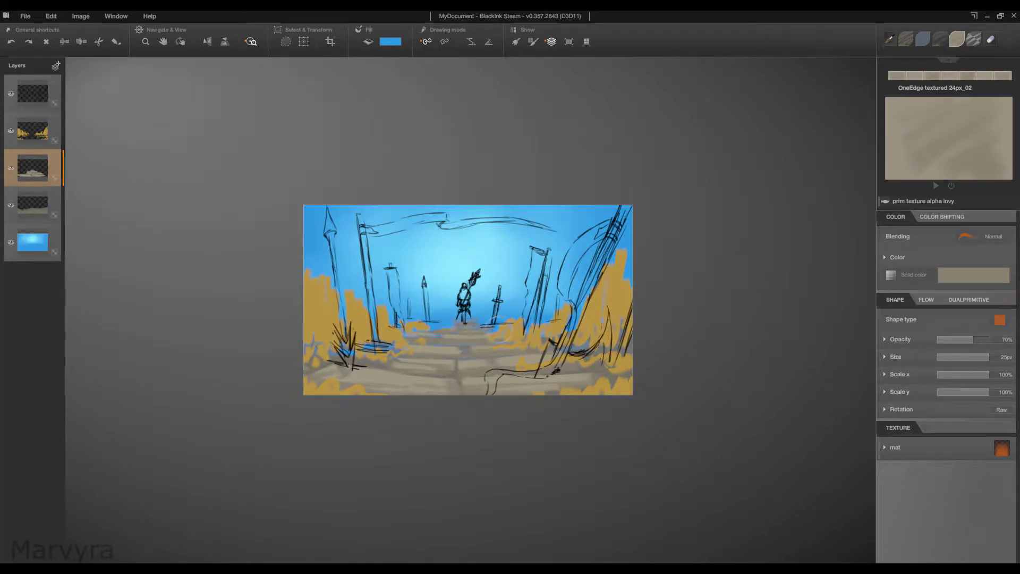
# Step: Shade the ground layer along the path and add dark brown strokes beneath the bushes on both sides
pyautogui.click(33, 206)
pyautogui.moveTo(330, 362); pyautogui.dragTo(399, 335)
pyautogui.moveTo(425, 380); pyautogui.dragTo(470, 361)
pyautogui.click(974, 275)
pyautogui.click(770, 345)
pyautogui.moveTo(277, 367); pyautogui.dragTo(382, 356)
pyautogui.moveTo(564, 346); pyautogui.dragTo(683, 382)
# Step: Define the paving stones and their joints on the path layer with beige and brown tones sampled from the painting
pyautogui.click(32, 168)
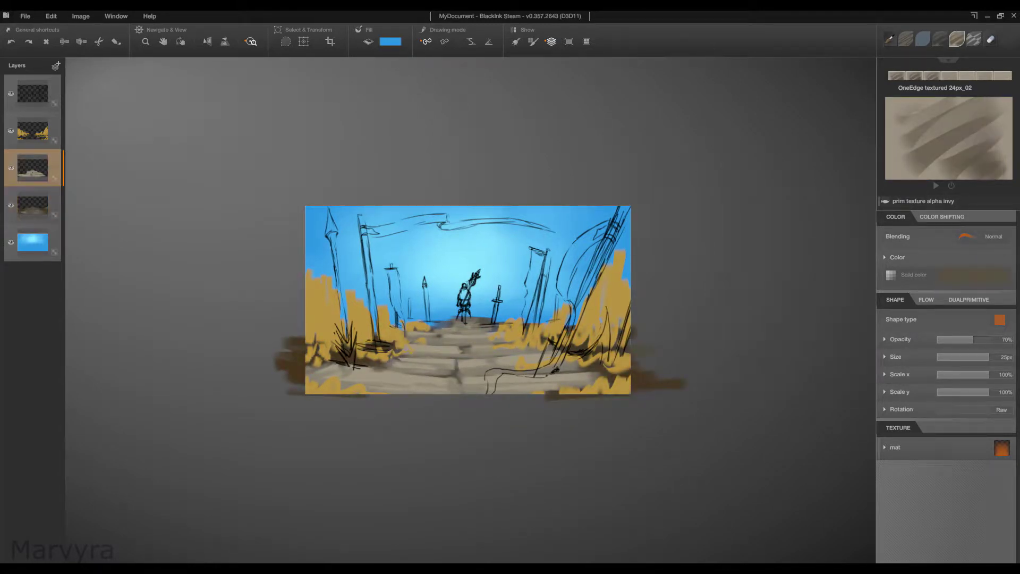
pyautogui.keyDown('alt'); pyautogui.click(415, 372); pyautogui.keyUp('alt')
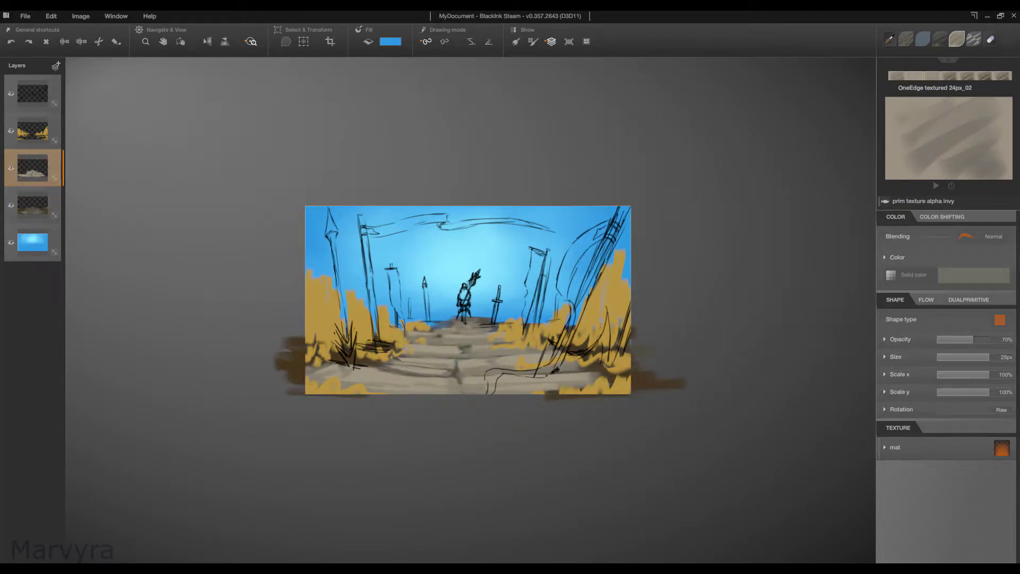
pyautogui.keyDown('alt'); pyautogui.click(590, 352); pyautogui.keyUp('alt')
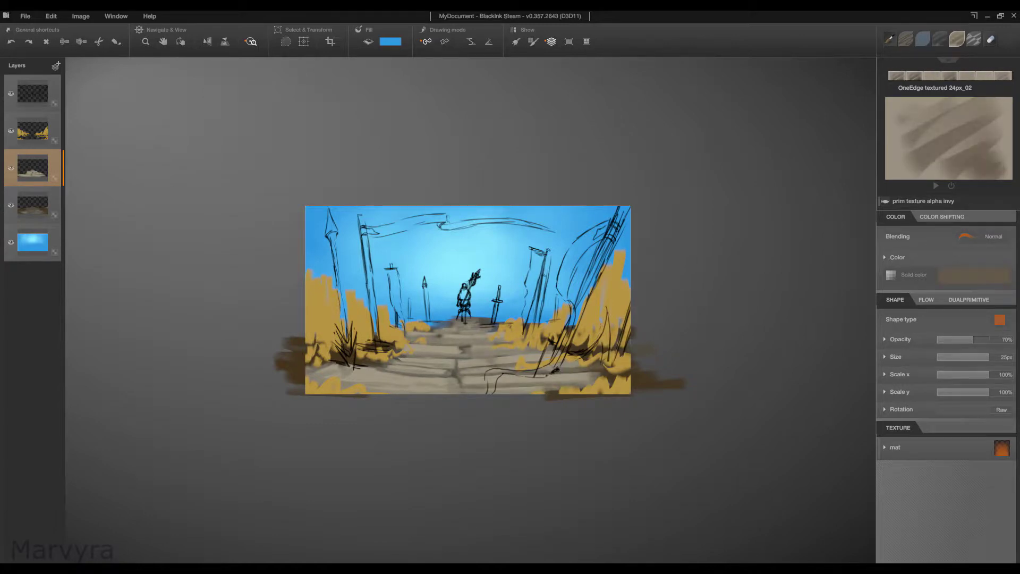
pyautogui.keyDown('alt'); pyautogui.click(412, 387); pyautogui.keyUp('alt')
pyautogui.keyDown('alt'); pyautogui.click(532, 352); pyautogui.keyUp('alt')
pyautogui.keyDown('alt'); pyautogui.click(425, 362); pyautogui.keyUp('alt')
pyautogui.keyDown('alt'); pyautogui.click(458, 370); pyautogui.keyUp('alt')
pyautogui.keyDown('alt'); pyautogui.click(585, 352); pyautogui.keyUp('alt')
pyautogui.keyDown('alt'); pyautogui.click(452, 390); pyautogui.keyUp('alt')
pyautogui.keyDown('alt'); pyautogui.click(449, 340); pyautogui.keyUp('alt')
pyautogui.keyDown('alt'); pyautogui.click(478, 326); pyautogui.keyUp('alt')
# Step: Reduce the brush to 15 px and refine the path's stone edges with sampled colours
pyautogui.press('[')
pyautogui.keyDown('alt'); pyautogui.click(444, 358); pyautogui.keyUp('alt')
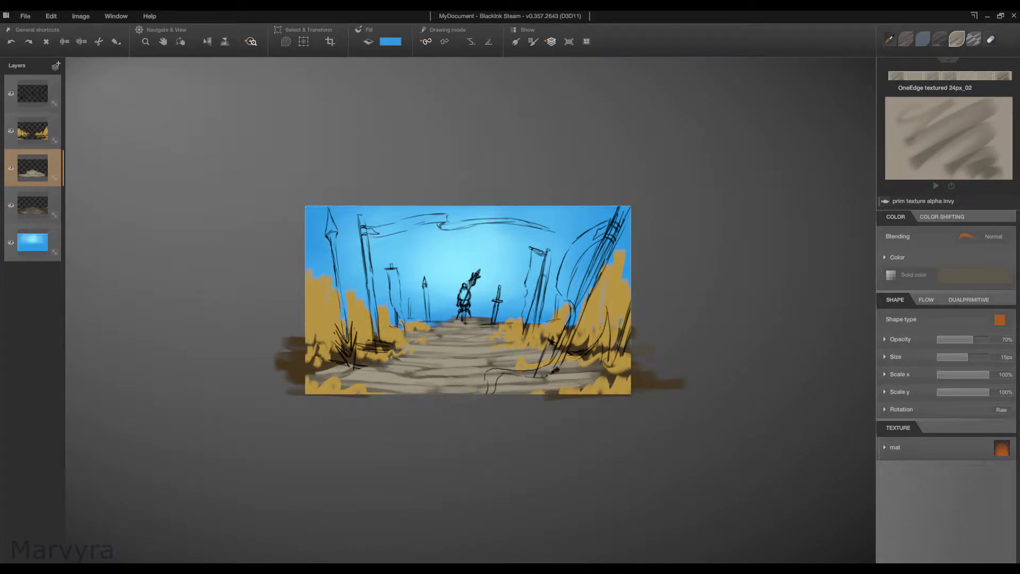
pyautogui.keyDown('alt'); pyautogui.click(353, 352); pyautogui.keyUp('alt')
pyautogui.keyDown('alt'); pyautogui.click(355, 354); pyautogui.keyUp('alt')
pyautogui.keyDown('alt'); pyautogui.click(391, 349); pyautogui.keyUp('alt')
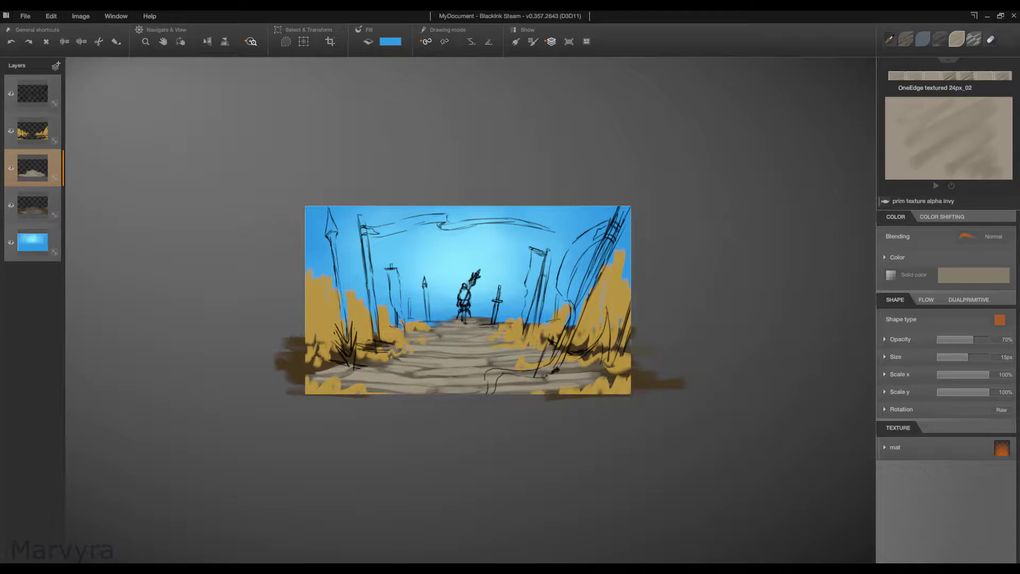
# Step: Hide the line sketch and fill out the ochre bushes on the bush layer with the brush at 25 px
pyautogui.click(11, 93)
pyautogui.click(32, 130)
pyautogui.keyDown('alt'); pyautogui.click(321, 356); pyautogui.keyUp('alt')
pyautogui.press(']')
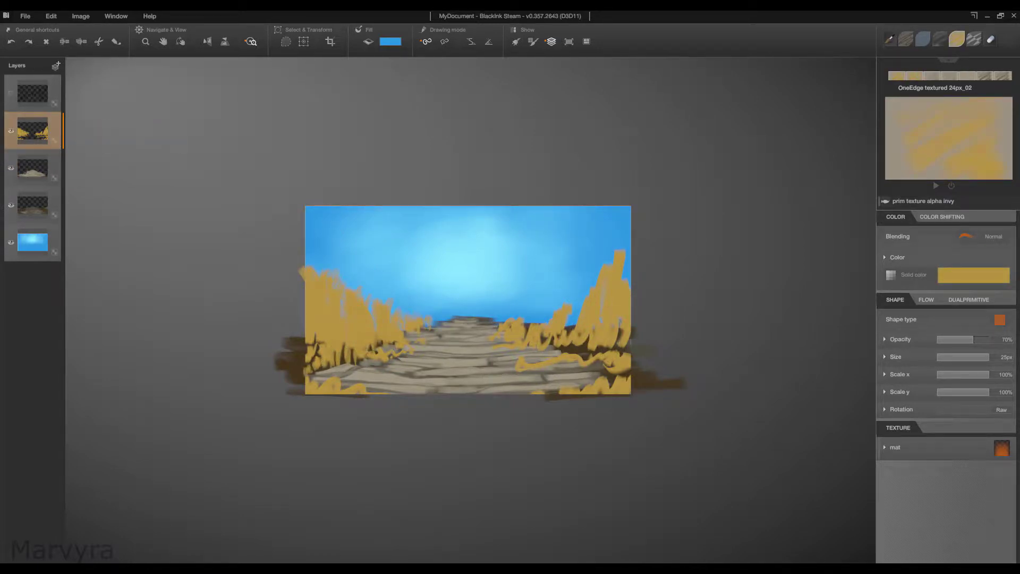
pyautogui.moveTo(495, 337); pyautogui.dragTo(584, 340)
pyautogui.moveTo(622, 242)
pyautogui.mouseDown()
pyautogui.moveTo(611, 351)
pyautogui.moveTo(568, 409)
pyautogui.mouseUp()
# Step: Save the document as rise
pyautogui.click(25, 16)
pyautogui.click(33, 85)
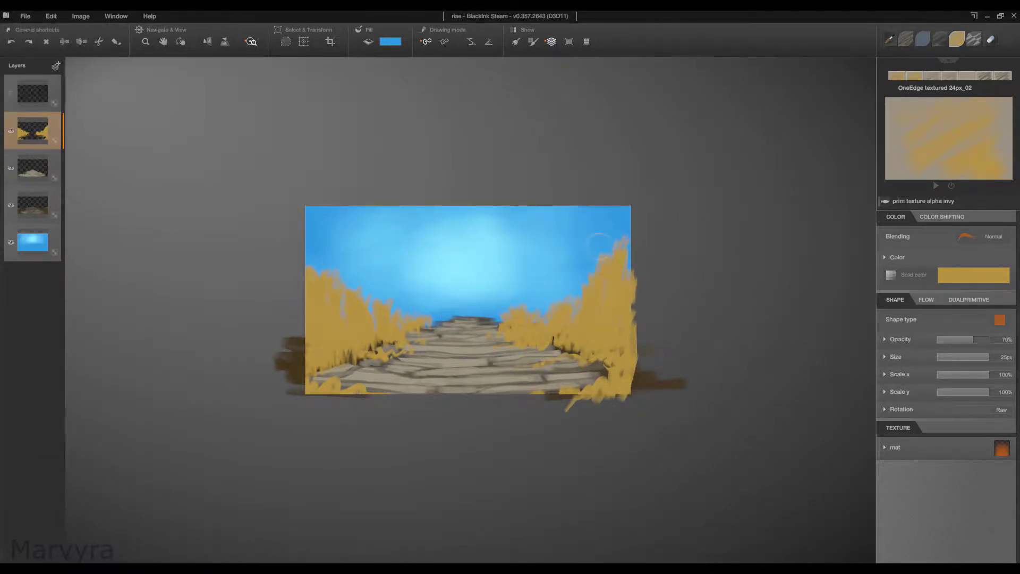
# Step: Lock the bush layer's transparency and recolour the bushes dark brown, undoing unwanted strokes
pyautogui.click(55, 141)
pyautogui.moveTo(319, 287); pyautogui.dragTo(404, 346)
pyautogui.hotkey('ctrl', 'z')
pyautogui.hotkey('ctrl', 'z')
pyautogui.hotkey('ctrl', 'z')
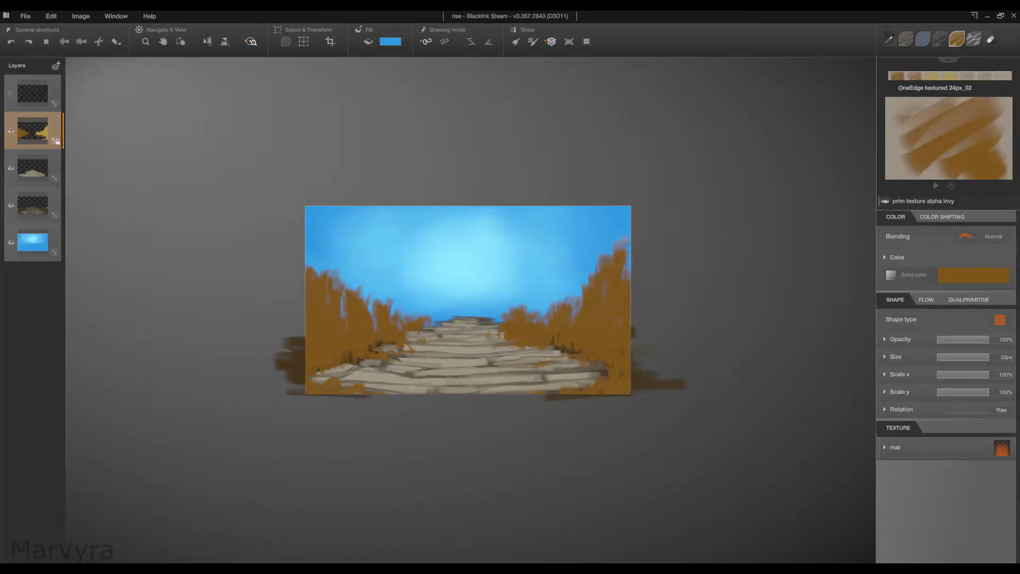
# Step: Add a layer above the bushes and paint upright orange-brown grass blades over the left side at 70% opacity
pyautogui.hotkey('ctrl', 'shift', 'n')
pyautogui.click(801, 326)
pyautogui.moveTo(329, 367)
pyautogui.mouseDown()
pyautogui.moveTo(322, 282)
pyautogui.moveTo(316, 319)
pyautogui.moveTo(335, 290)
pyautogui.mouseUp()
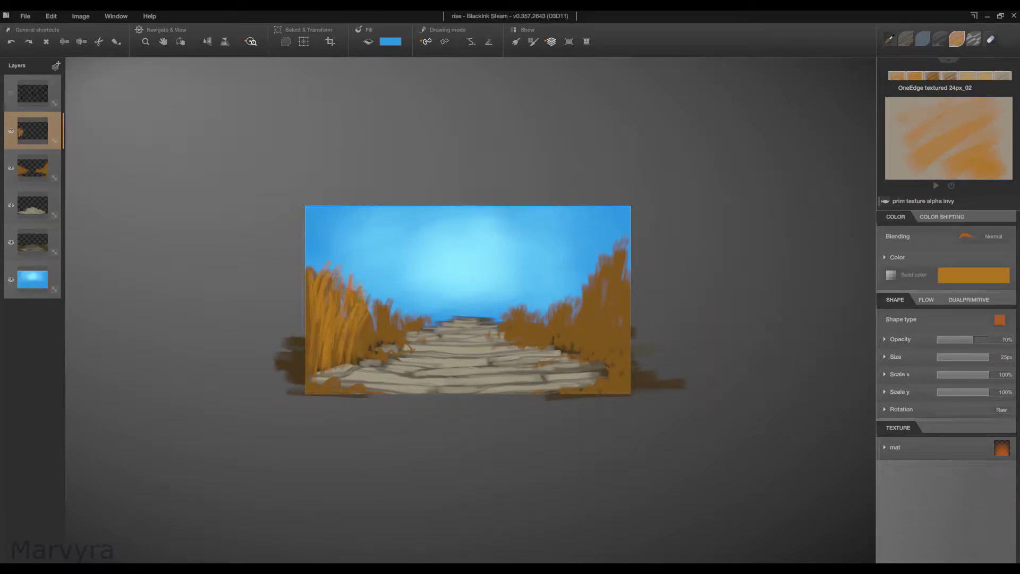
pyautogui.moveTo(366, 365); pyautogui.dragTo(361, 314)
pyautogui.moveTo(385, 358); pyautogui.dragTo(378, 308)
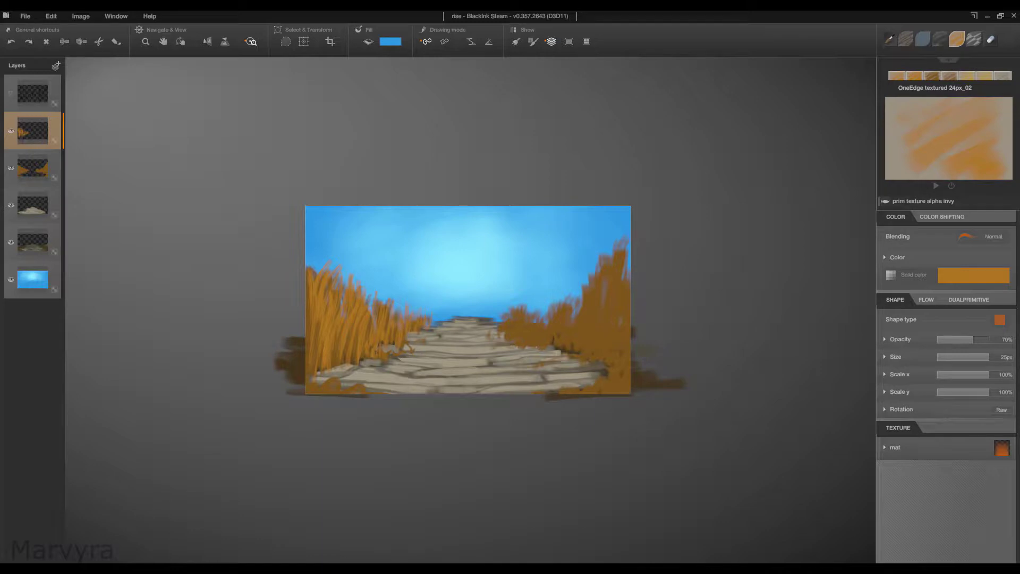
pyautogui.moveTo(327, 367); pyautogui.dragTo(321, 307)
pyautogui.moveTo(318, 325); pyautogui.dragTo(312, 283)
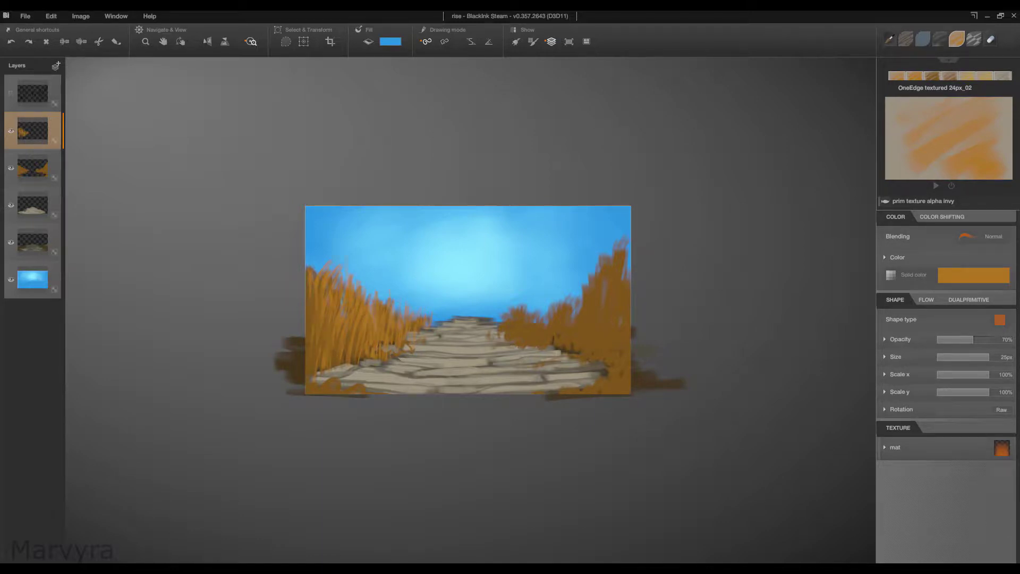
# Step: Paint matching orange-brown grass blades over the bushes on the right of the path, out to the canvas edge
pyautogui.scroll(1, 461, 280)
pyautogui.moveTo(599, 356); pyautogui.dragTo(607, 279)
pyautogui.moveTo(623, 369); pyautogui.dragTo(629, 247)
pyautogui.moveTo(593, 370)
pyautogui.mouseDown()
pyautogui.moveTo(598, 274)
pyautogui.moveTo(617, 258)
pyautogui.mouseUp()
pyautogui.moveTo(571, 351); pyautogui.dragTo(574, 304)
pyautogui.moveTo(548, 348); pyautogui.dragTo(550, 314)
pyautogui.moveTo(526, 347); pyautogui.dragTo(527, 307)
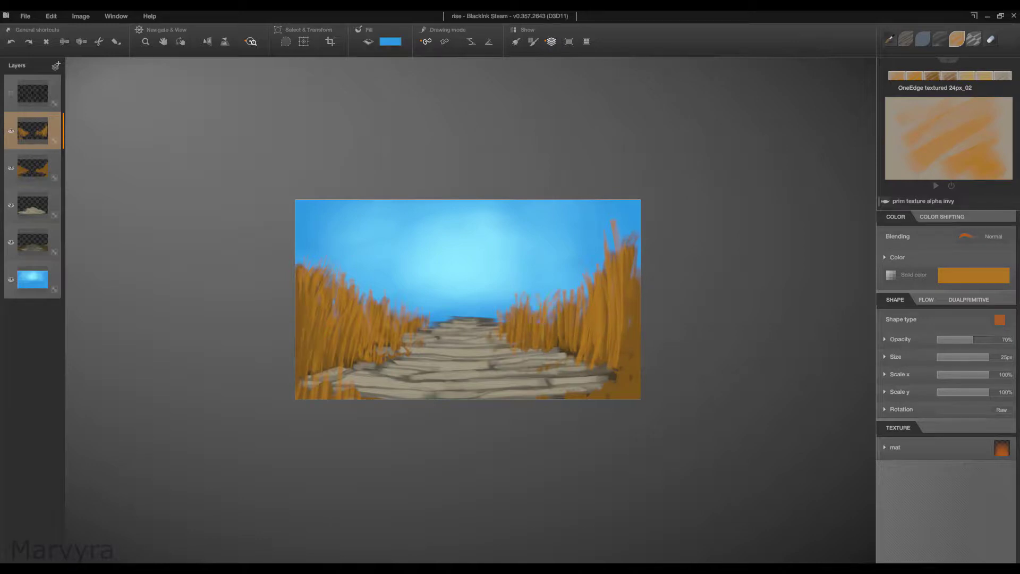
pyautogui.moveTo(584, 360)
pyautogui.mouseDown()
pyautogui.moveTo(598, 281)
pyautogui.moveTo(621, 269)
pyautogui.mouseUp()
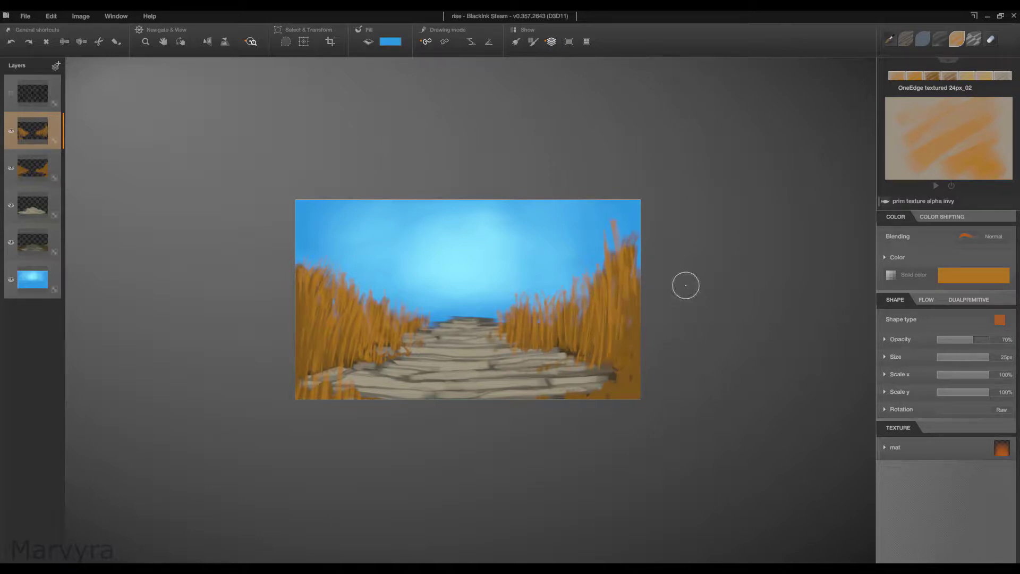
pyautogui.click(33, 168)
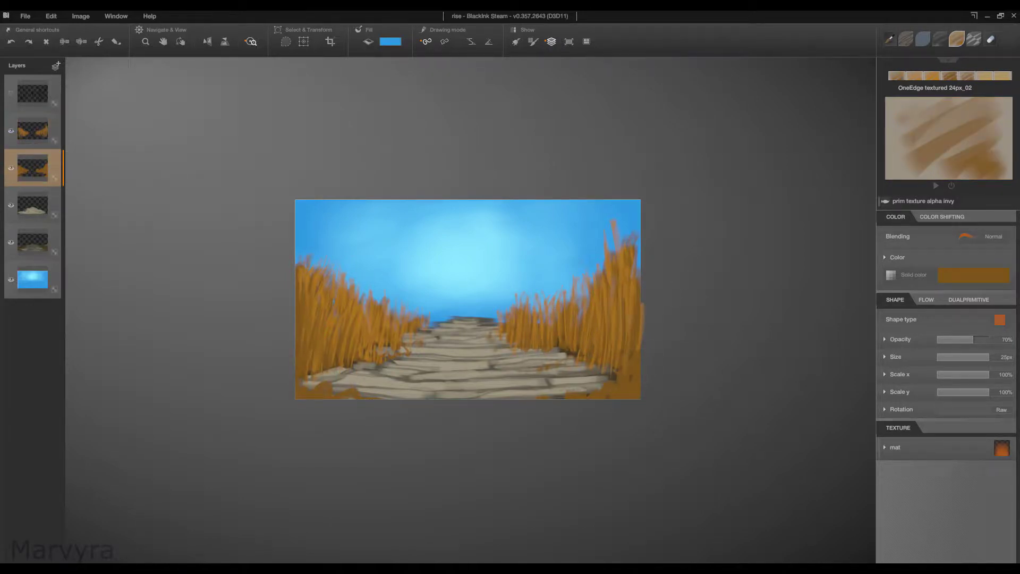
# Step: Merge the grass layers and paint bright yellow-orange blades on a new layer over the left grass, using a 15 px brush
pyautogui.click(33, 131)
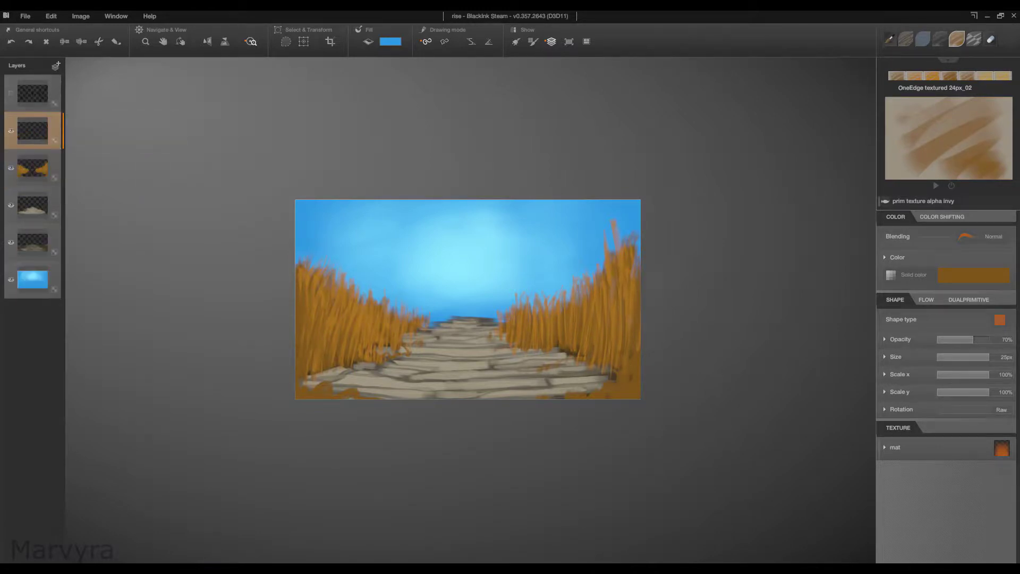
pyautogui.click(974, 274)
pyautogui.press('[')
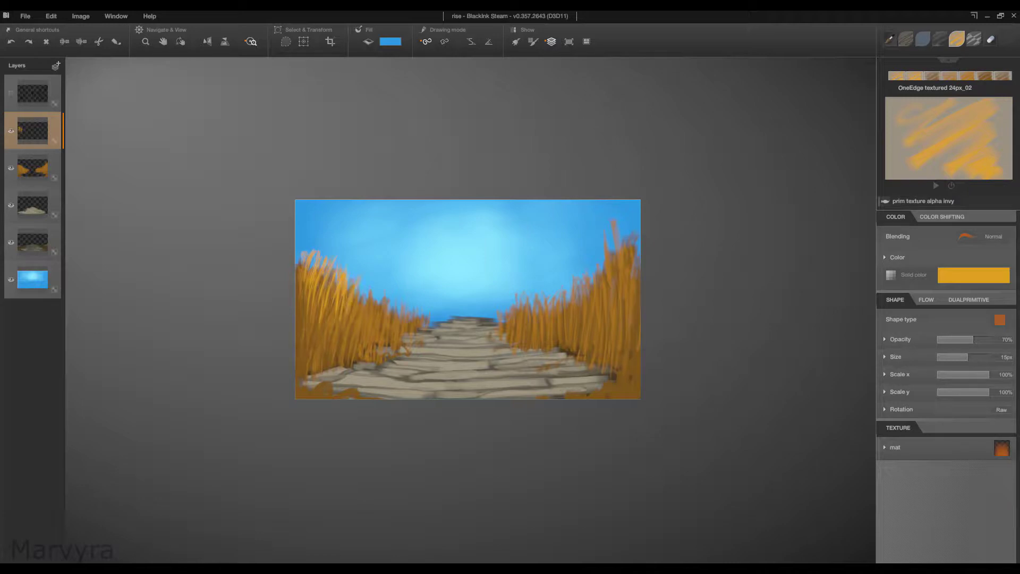
# Step: Hide the sky layer and paste a copy of the yellow blades, tilted and shifted over the left grass
pyautogui.click(11, 279)
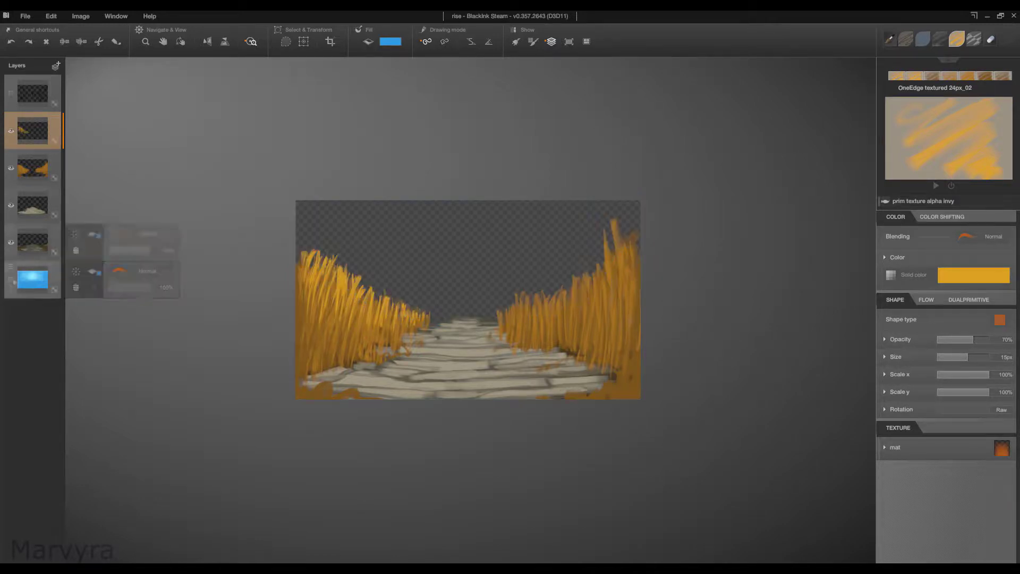
pyautogui.hotkey('ctrl', 'v')
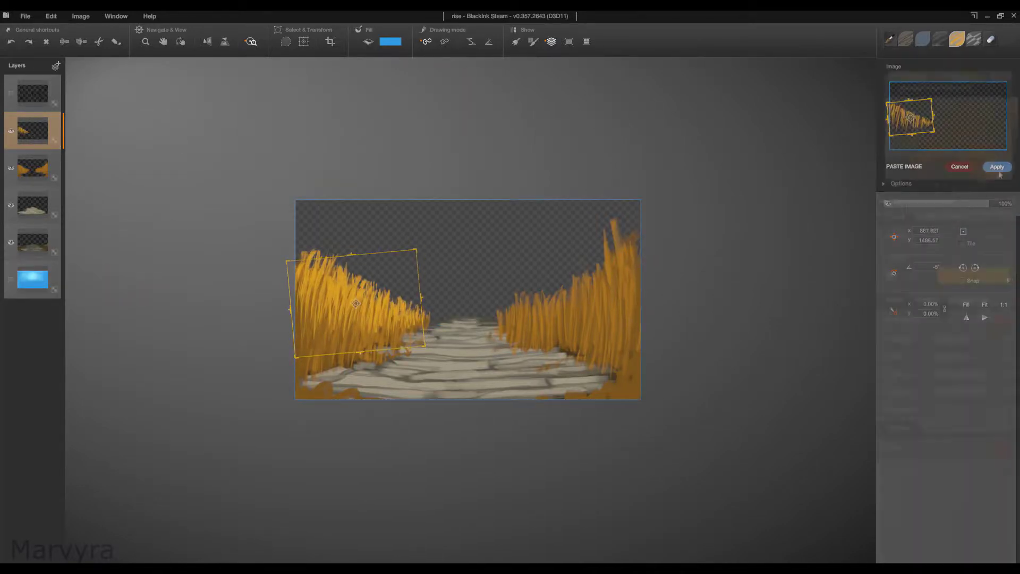
pyautogui.moveTo(402, 332); pyautogui.dragTo(369, 330)
pyautogui.press('Return')
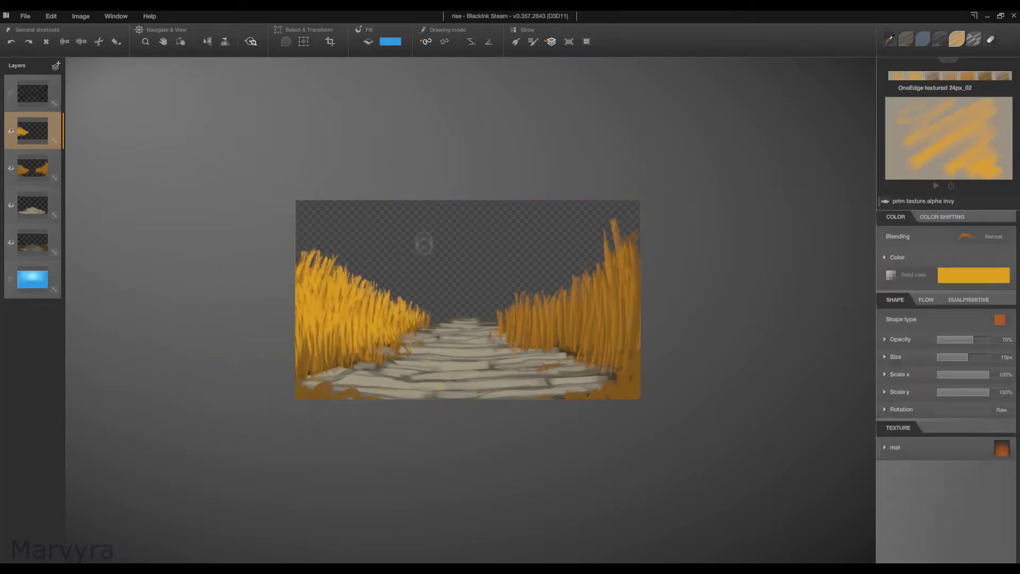
# Step: Paste the yellow blades over the right grass, shade both outer sides orange-brown at 25 px, and merge the grass layers
pyautogui.hotkey('ctrl', 'v')
pyautogui.press('Return')
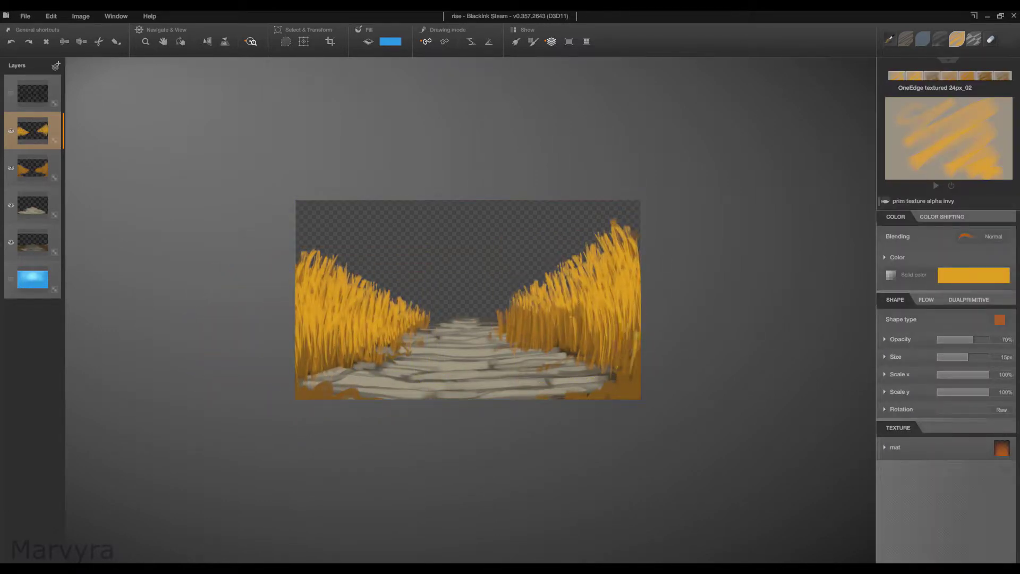
pyautogui.moveTo(633, 244); pyautogui.dragTo(627, 340)
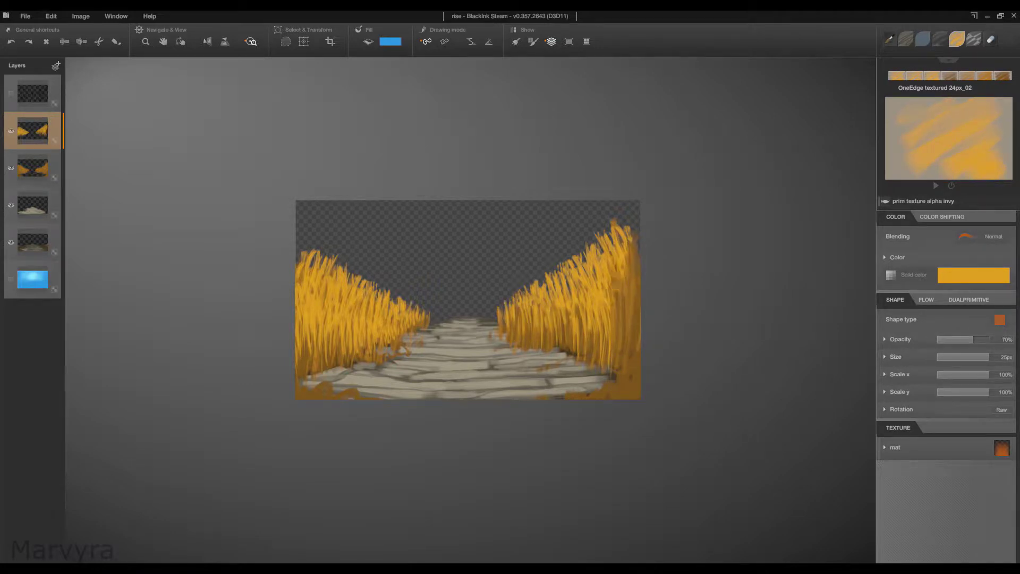
pyautogui.moveTo(314, 258)
pyautogui.mouseDown()
pyautogui.moveTo(303, 367)
pyautogui.moveTo(316, 281)
pyautogui.mouseUp()
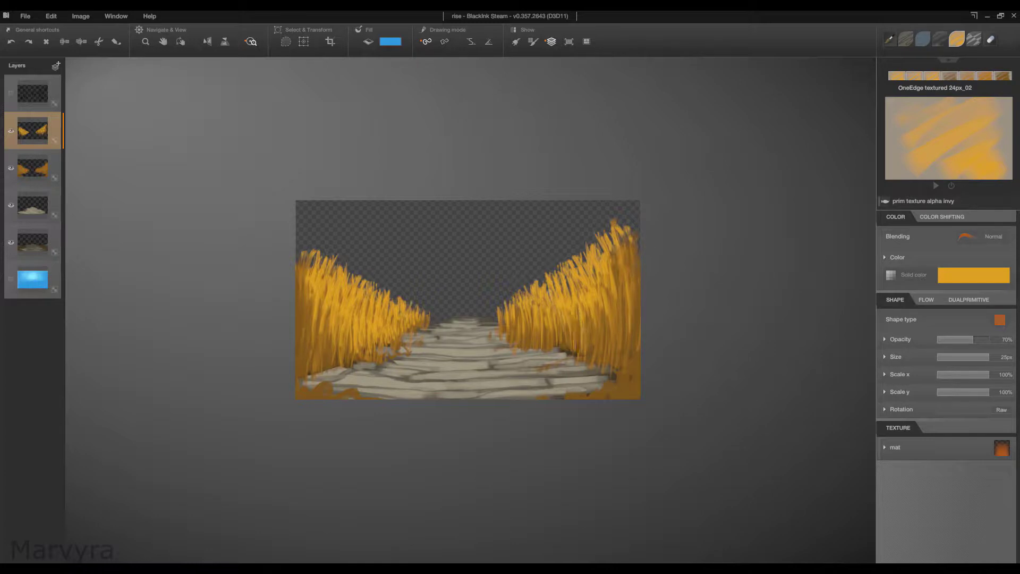
pyautogui.hotkey('ctrl', 'e')
# Step: Paint orange-brown strokes over the outer and lower grass on both sides of the path with a 25 px brush
pyautogui.moveTo(311, 372); pyautogui.dragTo(388, 388)
pyautogui.hotkey('ctrl', 'shift', 'n')
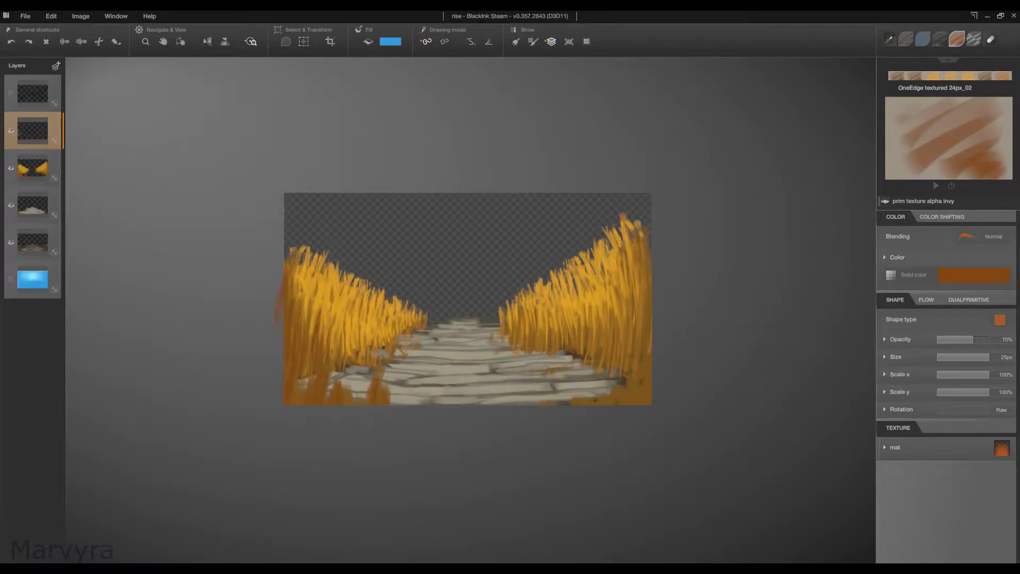
pyautogui.scroll(1, 476, 299)
pyautogui.hotkey('alt', '[')
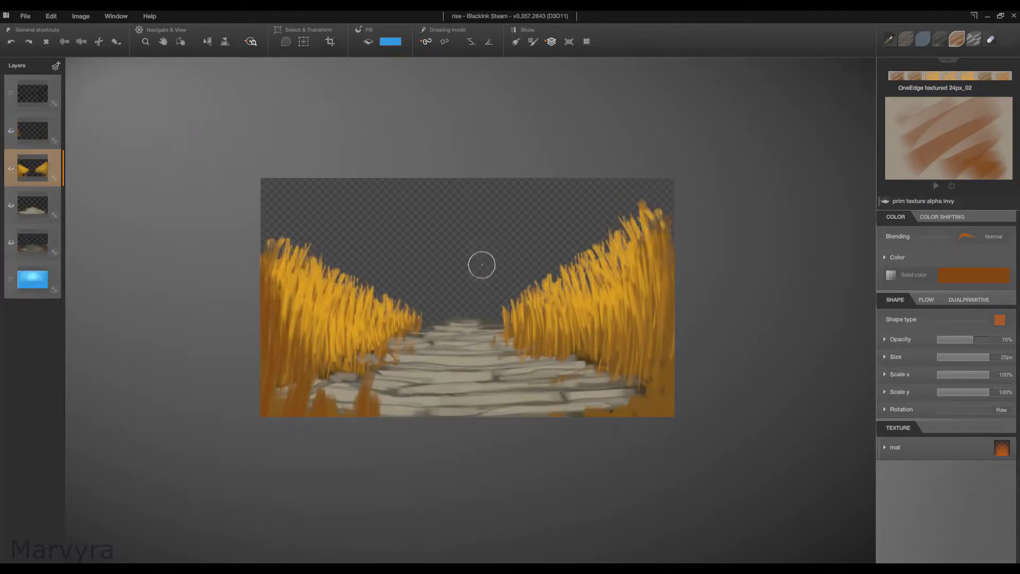
pyautogui.scroll(-1, 467, 298)
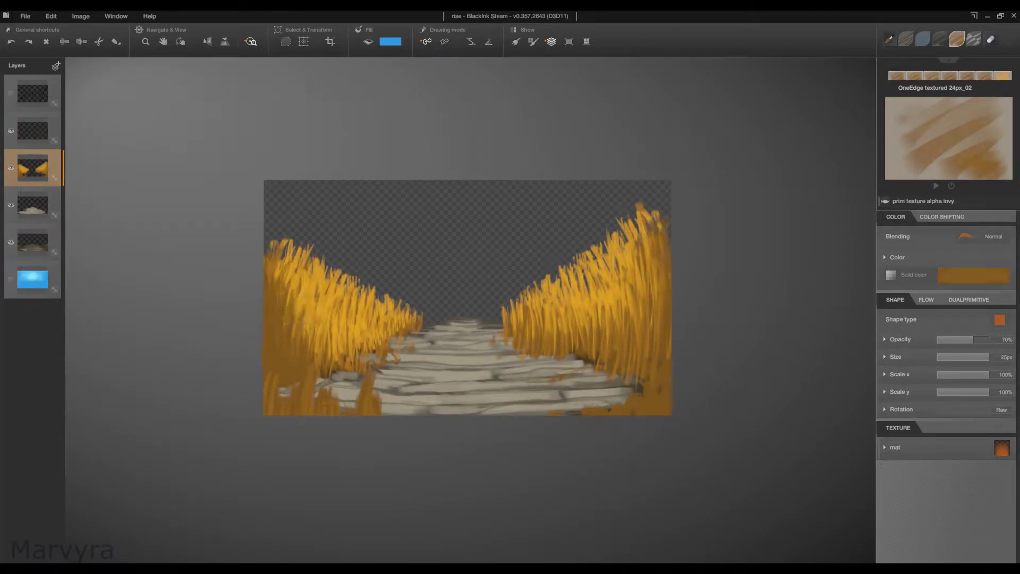
pyautogui.moveTo(556, 449); pyautogui.dragTo(635, 425)
# Step: Transform the grass layer to a lower height and tilt the grass on each side of the path
pyautogui.scroll(1, 468, 298)
pyautogui.moveTo(646, 340); pyautogui.dragTo(651, 260)
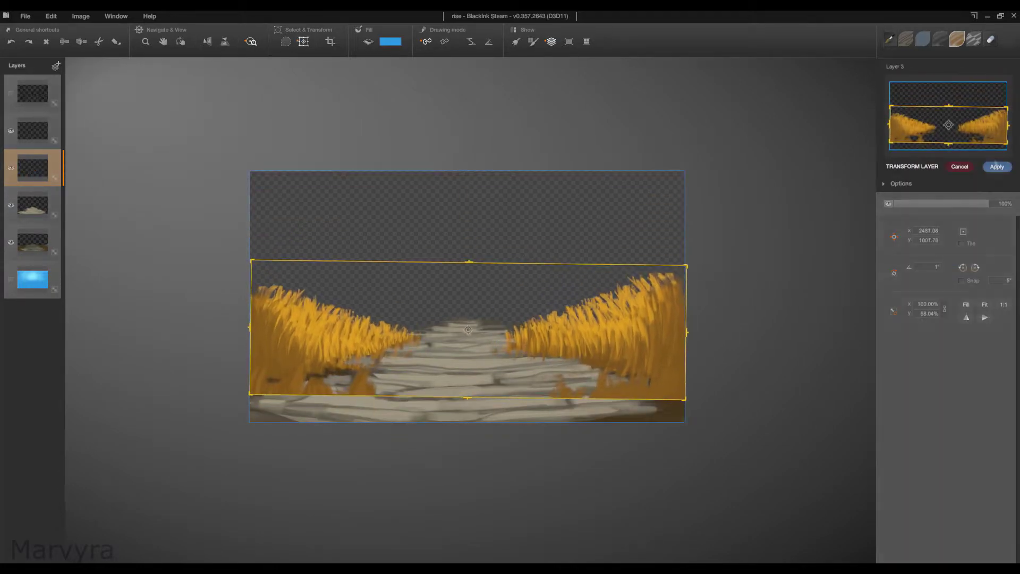
pyautogui.hotkey('ctrl', 'v')
pyautogui.press('Return')
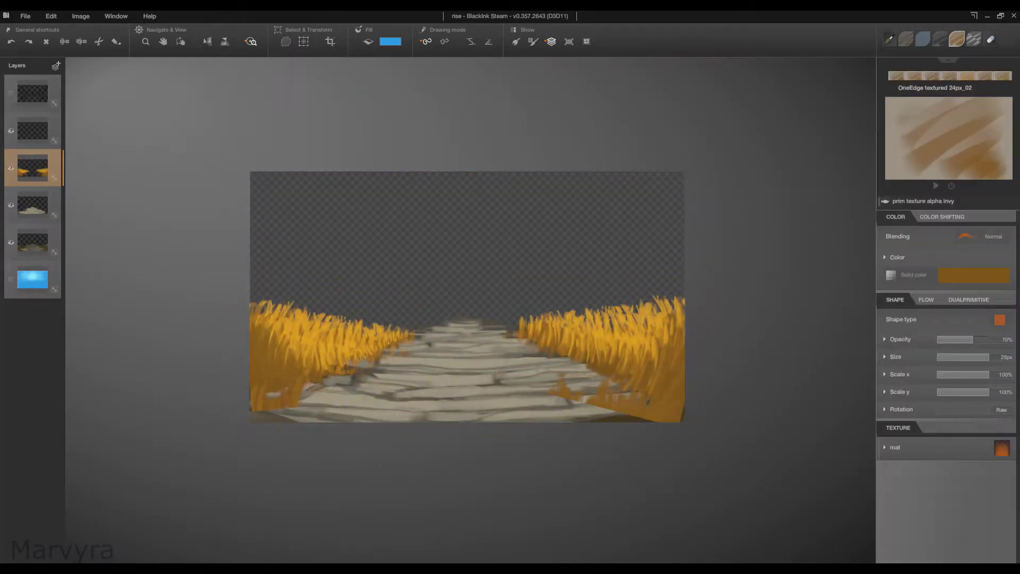
# Step: Fill the lower corners with orange-brown and paint short golden tufts over both grass banks at 80% opacity
pyautogui.moveTo(298, 329); pyautogui.dragTo(264, 367)
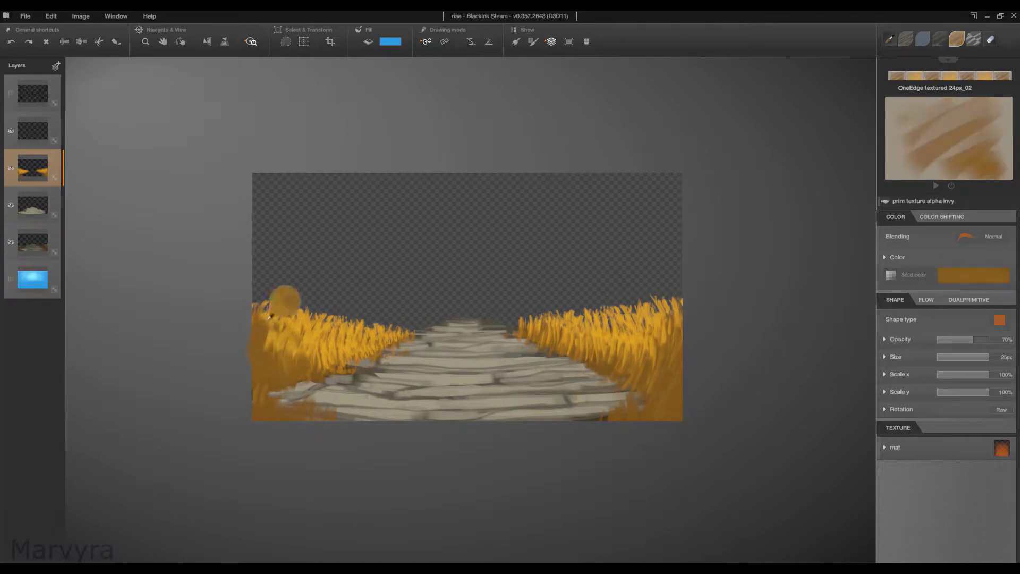
pyautogui.moveTo(293, 297); pyautogui.dragTo(261, 324)
pyautogui.moveTo(689, 343); pyautogui.dragTo(686, 372)
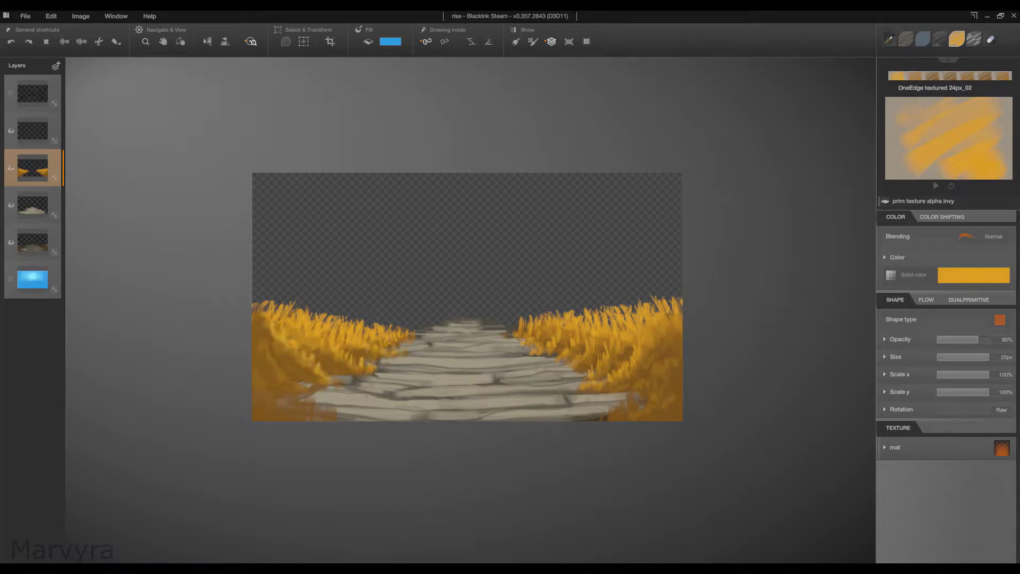
pyautogui.moveTo(293, 346); pyautogui.dragTo(260, 408)
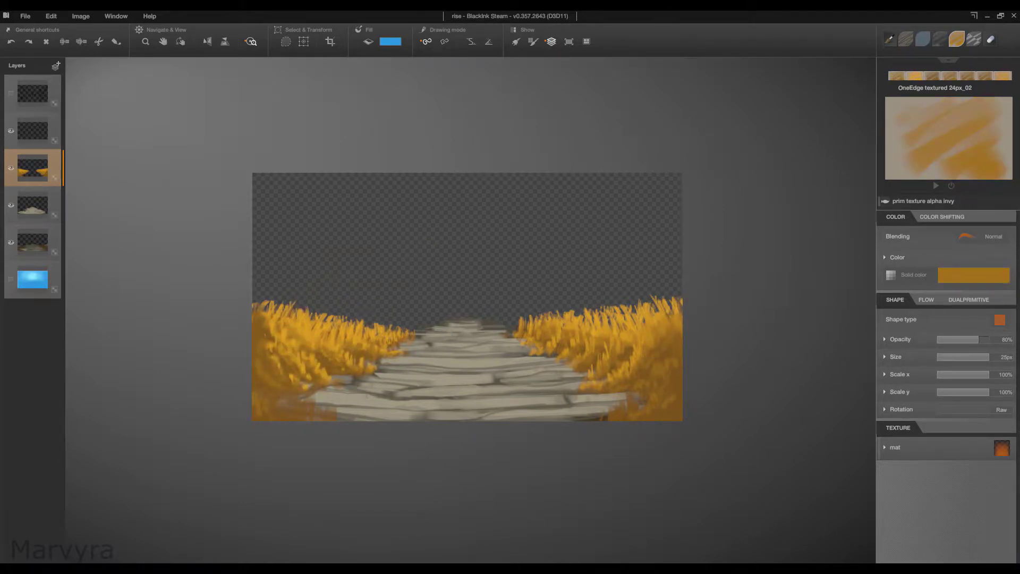
# Step: Show the sky and paint dark brown poles receding along both sides of the path on the empty layer at 100% opacity
pyautogui.click(32, 130)
pyautogui.click(10, 279)
pyautogui.moveTo(632, 374); pyautogui.dragTo(669, 212)
pyautogui.moveTo(320, 356); pyautogui.dragTo(301, 206)
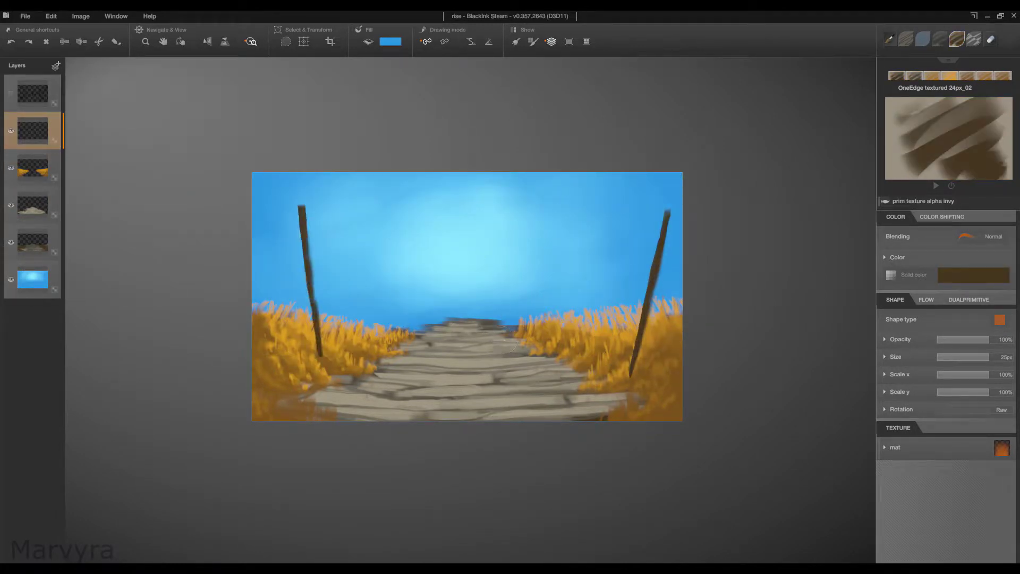
pyautogui.moveTo(585, 322); pyautogui.dragTo(599, 208)
# Step: Add a layer and paint a long grey-green banner trailing from the nearest pole on the right down to the path
pyautogui.click(974, 275)
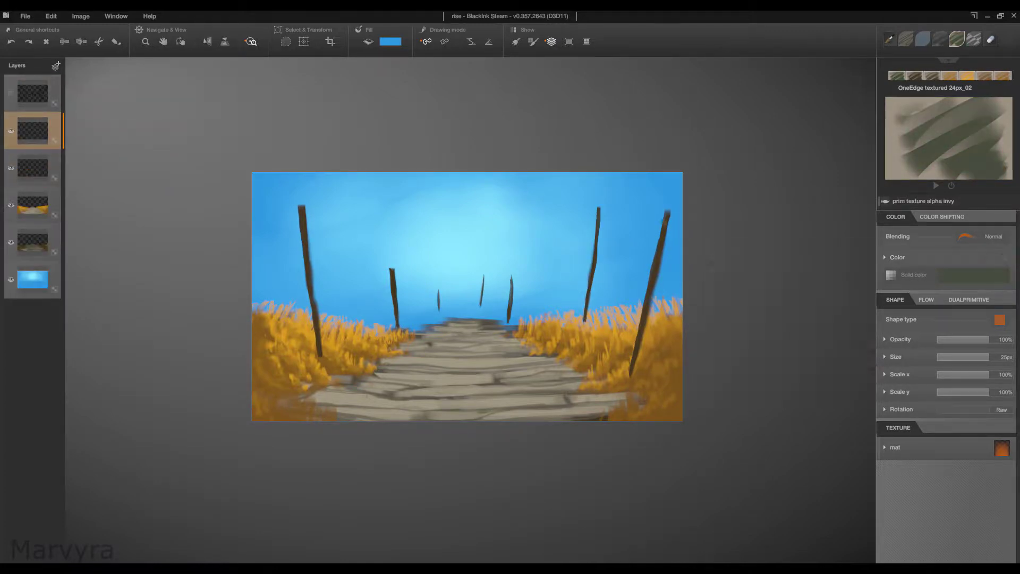
pyautogui.click(974, 274)
pyautogui.moveTo(641, 290)
pyautogui.mouseDown()
pyautogui.moveTo(566, 393)
pyautogui.moveTo(622, 343)
pyautogui.mouseUp()
pyautogui.moveTo(658, 239); pyautogui.dragTo(669, 257)
pyautogui.keyDown('alt'); pyautogui.click(643, 319); pyautogui.keyUp('alt')
pyautogui.keyDown('alt'); pyautogui.click(667, 218); pyautogui.keyUp('alt')
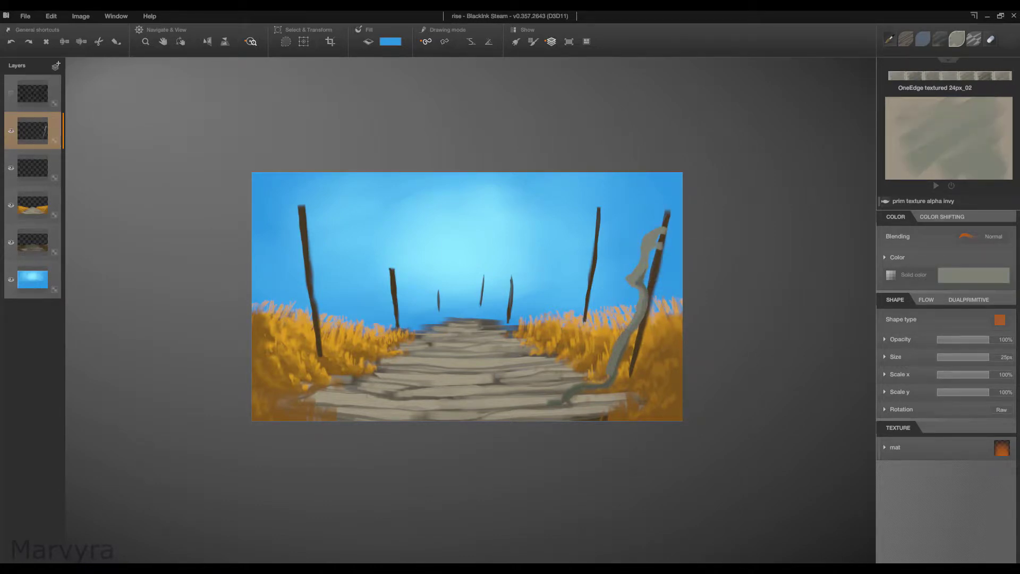
pyautogui.keyDown('alt'); pyautogui.click(547, 402); pyautogui.keyUp('alt')
# Step: Paint a crossbar and a hanging grey-green banner on the second pole on the right
pyautogui.keyDown('alt'); pyautogui.click(635, 297); pyautogui.keyUp('alt')
pyautogui.keyDown('alt'); pyautogui.click(591, 250); pyautogui.keyUp('alt')
pyautogui.moveTo(574, 213)
pyautogui.mouseDown()
pyautogui.moveTo(597, 214)
pyautogui.moveTo(565, 328)
pyautogui.moveTo(573, 304)
pyautogui.mouseUp()
pyautogui.keyDown('alt'); pyautogui.click(638, 319); pyautogui.keyUp('alt')
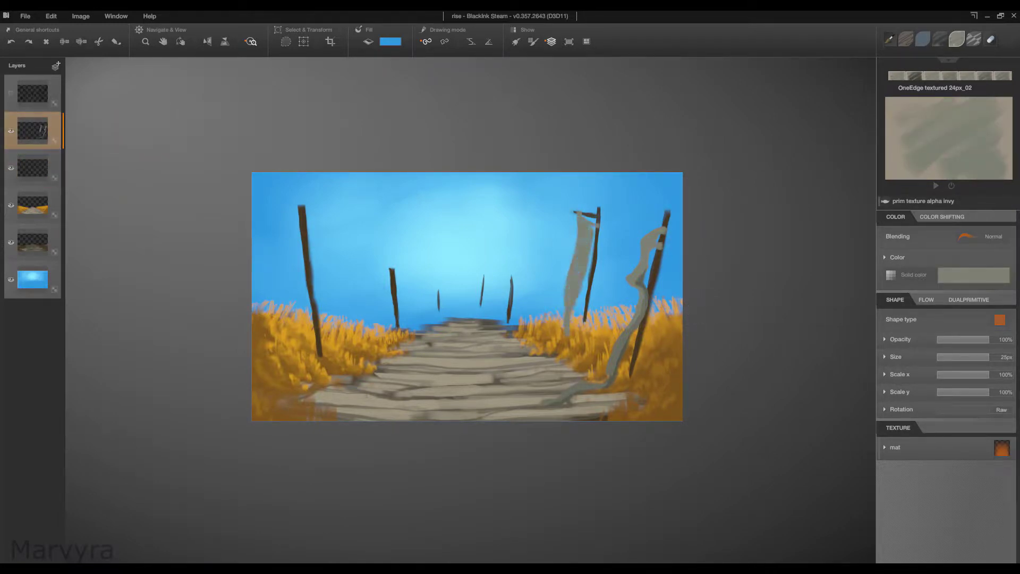
# Step: Paint a crossbar and a tapering grey-green banner on the nearest pole on the left
pyautogui.keyDown('alt'); pyautogui.click(302, 210); pyautogui.keyUp('alt')
pyautogui.keyDown('alt'); pyautogui.click(324, 319); pyautogui.keyUp('alt')
pyautogui.moveTo(279, 215)
pyautogui.mouseDown()
pyautogui.moveTo(324, 219)
pyautogui.moveTo(336, 348)
pyautogui.mouseUp()
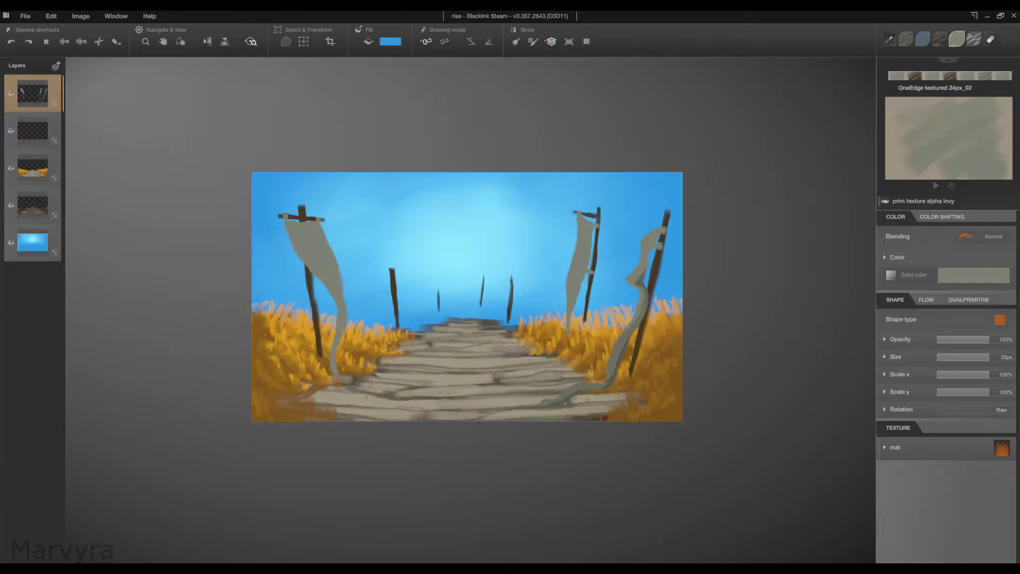
# Step: Repaint the nearest right banner with a curled shape, and give the second left pole more height and a long streaming banner
pyautogui.hotkey('ctrl', 'z')
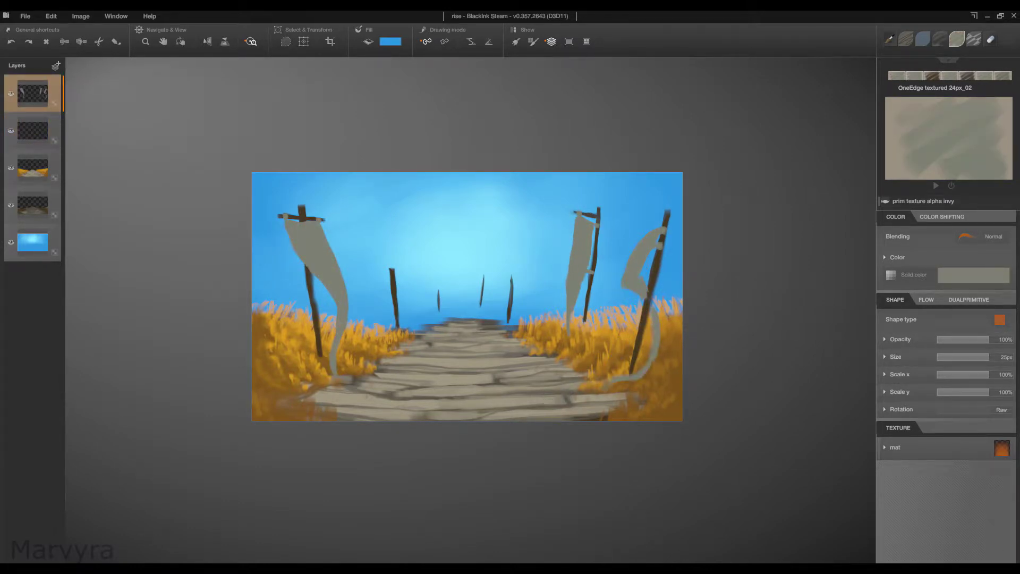
pyautogui.moveTo(392, 234); pyautogui.dragTo(387, 330)
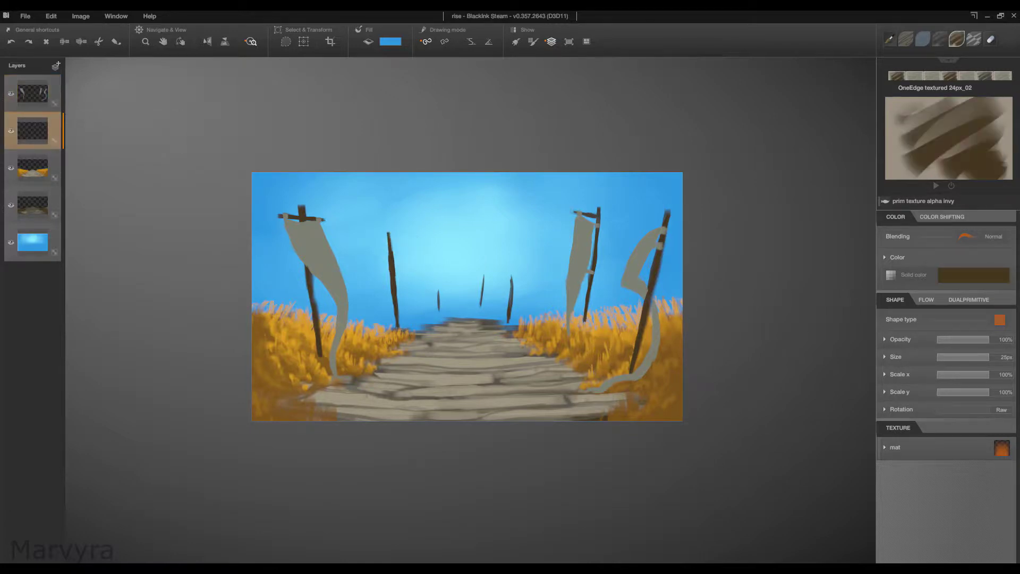
pyautogui.moveTo(369, 243)
pyautogui.mouseDown()
pyautogui.moveTo(457, 196)
pyautogui.moveTo(555, 186)
pyautogui.mouseUp()
# Step: Add a layer and paint dark brown silhouettes of a large curved foreground shape at lower left and a planted sword on the path
pyautogui.hotkey('ctrl', 'shift', 'n')
pyautogui.moveTo(270, 287)
pyautogui.mouseDown()
pyautogui.moveTo(240, 317)
pyautogui.moveTo(265, 372)
pyautogui.moveTo(330, 425)
pyautogui.mouseUp()
pyautogui.scroll(1, 635, 433)
pyautogui.hotkey('ctrl', 'z')
pyautogui.moveTo(553, 344); pyautogui.dragTo(530, 396)
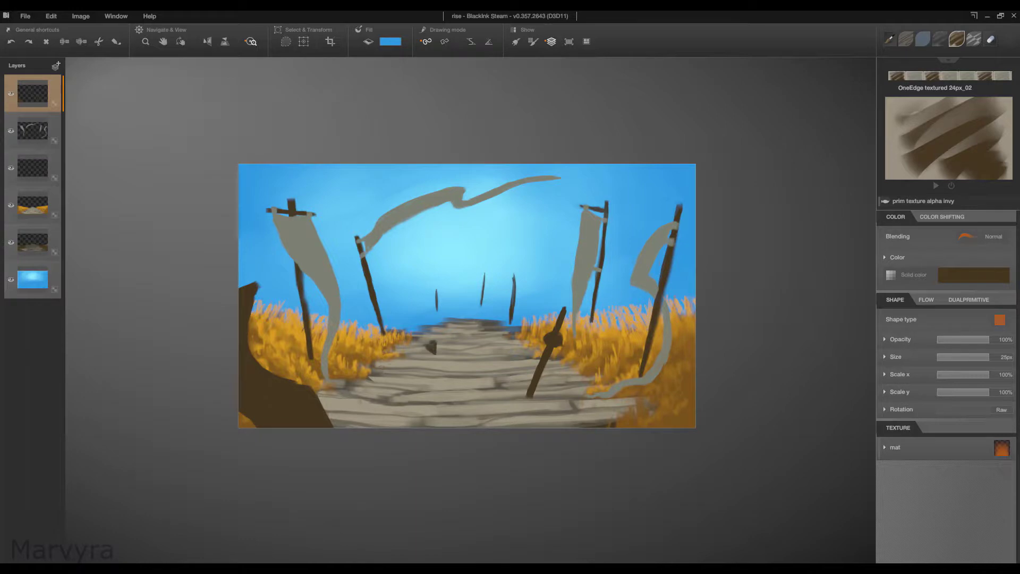
# Step: Paint further dark brown silhouettes: foreground shapes at the right edge, a trident, fallen curved weapons and weapon heads on the far poles
pyautogui.hotkey('ctrl', 'z')
pyautogui.moveTo(686, 446); pyautogui.dragTo(691, 290)
pyautogui.scroll(-1, 582, 257)
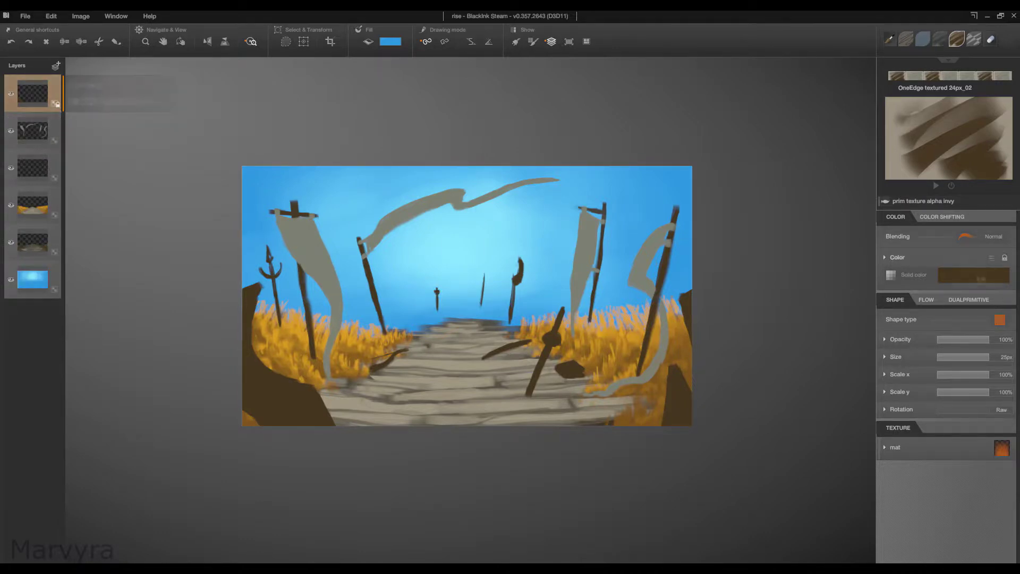
# Step: Lock the silhouette layer's transparency, recolour it dark grey, and paint light beige-grey edges on the lower-left foreground shape on a new layer
pyautogui.click(57, 104)
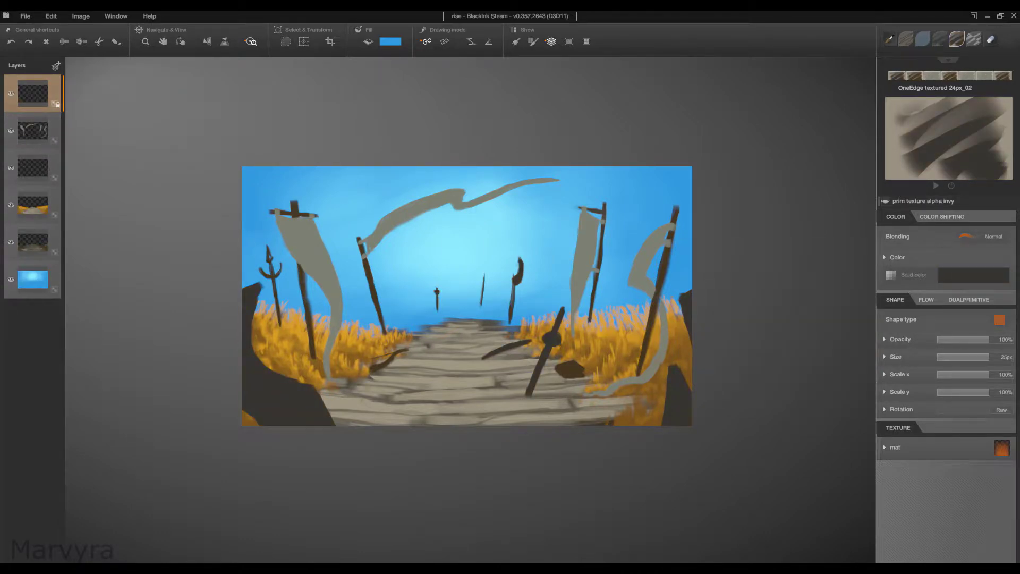
pyautogui.moveTo(261, 287)
pyautogui.mouseDown()
pyautogui.moveTo(249, 372)
pyautogui.moveTo(329, 425)
pyautogui.mouseUp()
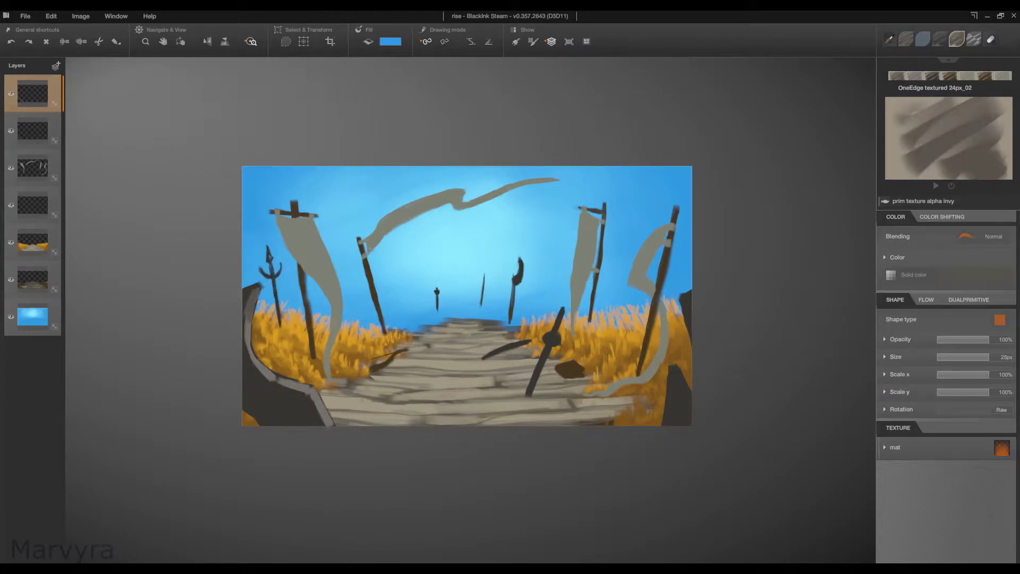
pyautogui.keyDown('alt'); pyautogui.click(325, 418); pyautogui.keyUp('alt')
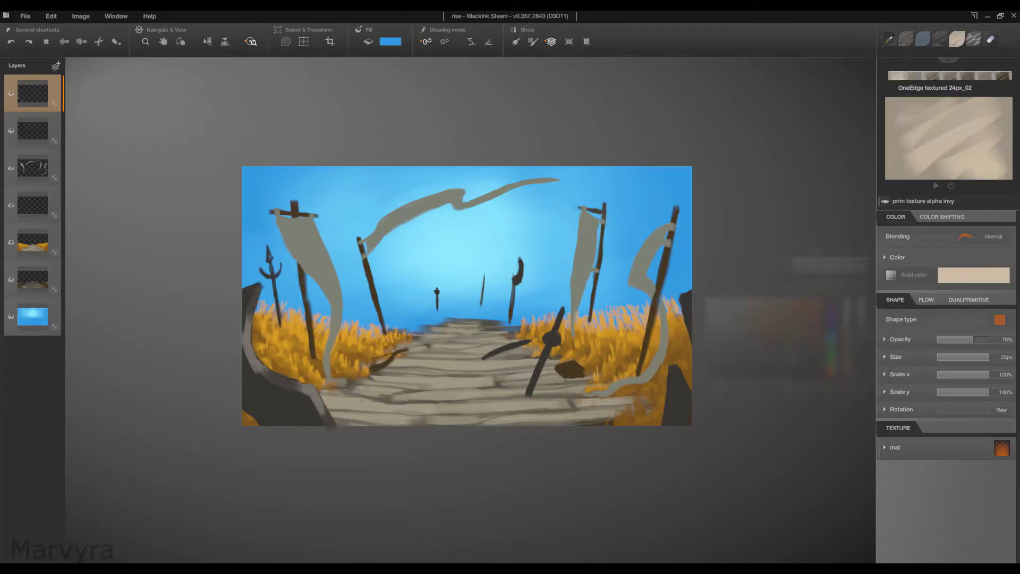
pyautogui.keyDown('alt'); pyautogui.click(255, 372); pyautogui.keyUp('alt')
pyautogui.moveTo(245, 366); pyautogui.dragTo(274, 391)
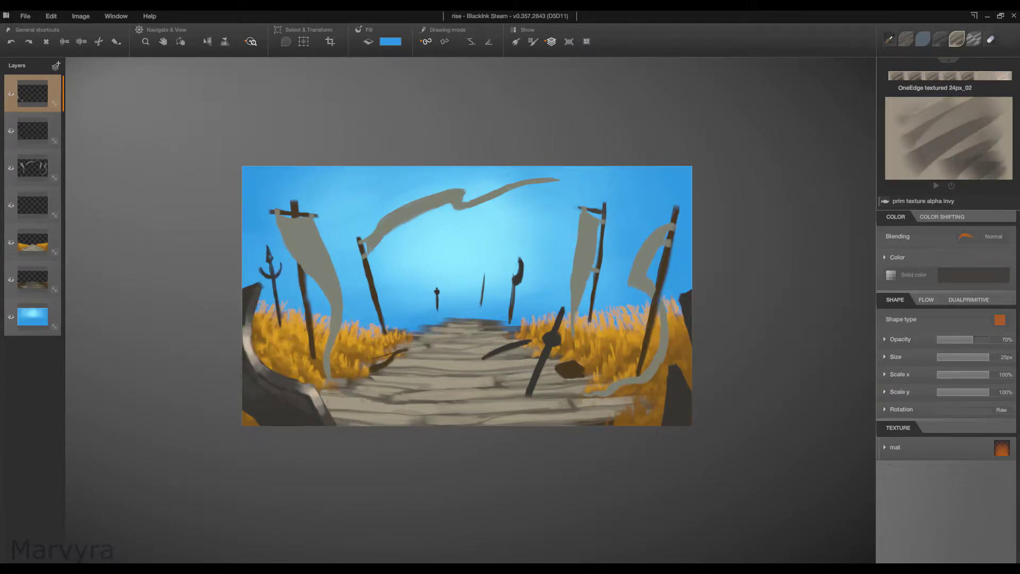
# Step: Shade the lower-right foreground shapes dark grey with light beige edges at 70% opacity
pyautogui.keyDown('alt'); pyautogui.click(670, 393); pyautogui.keyUp('alt')
pyautogui.moveTo(671, 372); pyautogui.dragTo(675, 415)
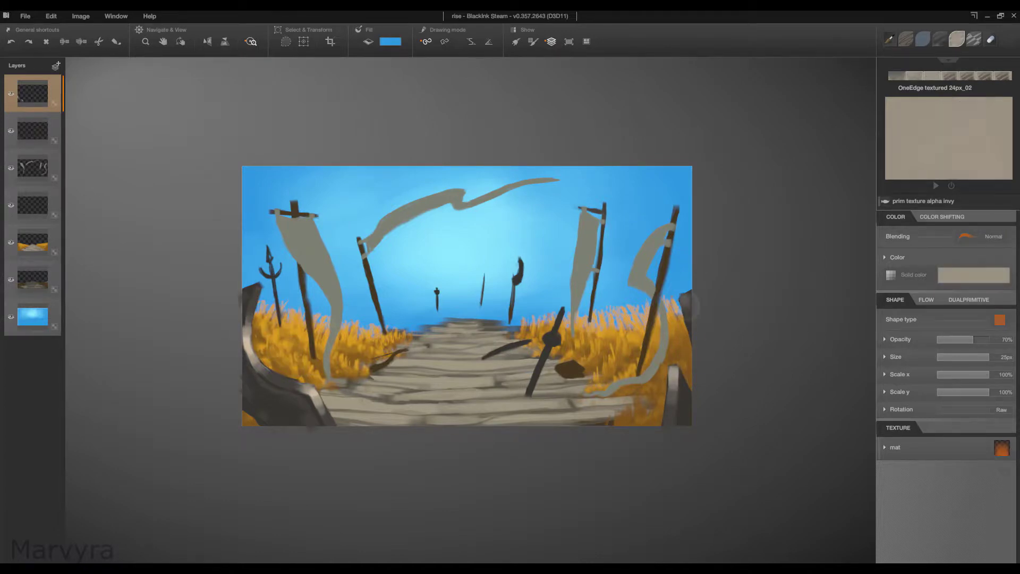
pyautogui.keyDown('alt'); pyautogui.click(255, 372); pyautogui.keyUp('alt')
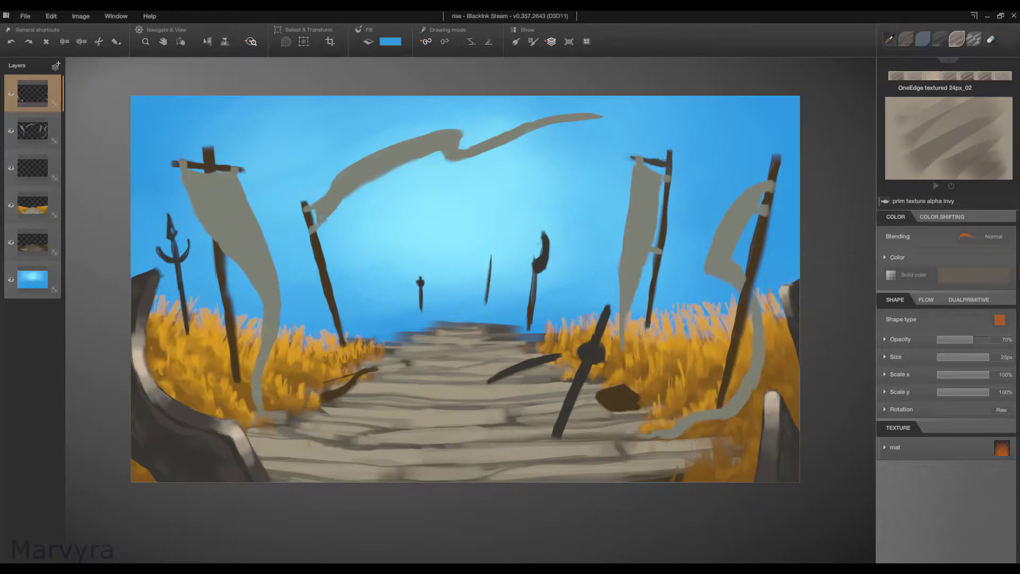
# Step: Add a layer and model the planted sword's guard and blade with dark and light grey-beige strokes at 70% opacity
pyautogui.hotkey('ctrl', 'shift', 'n')
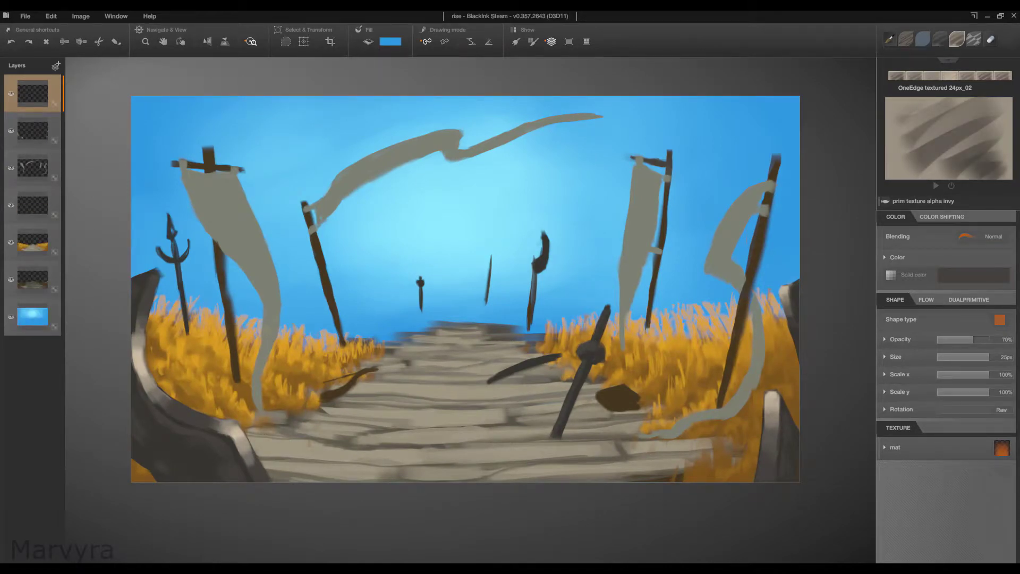
pyautogui.press('[')
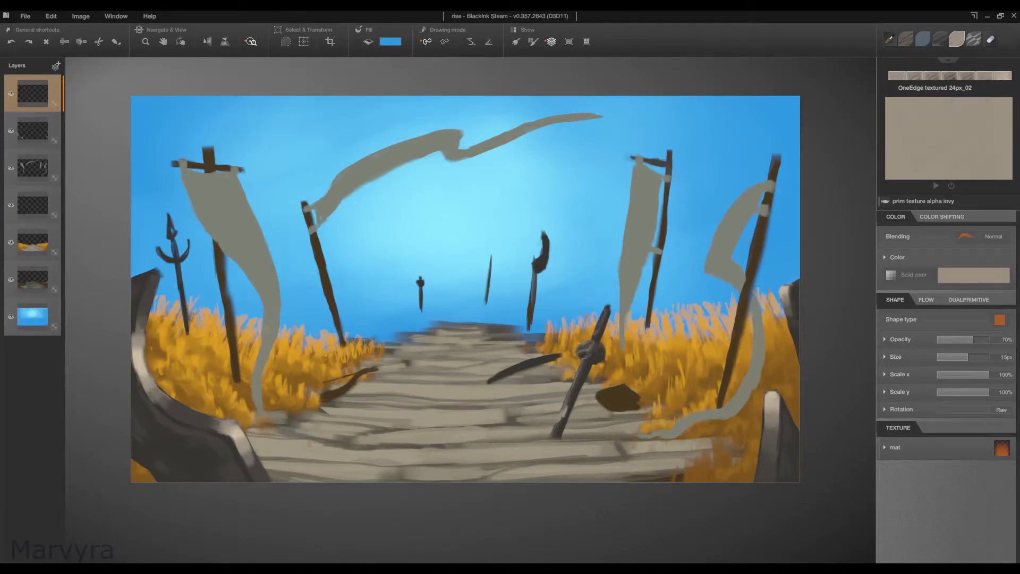
pyautogui.press(']')
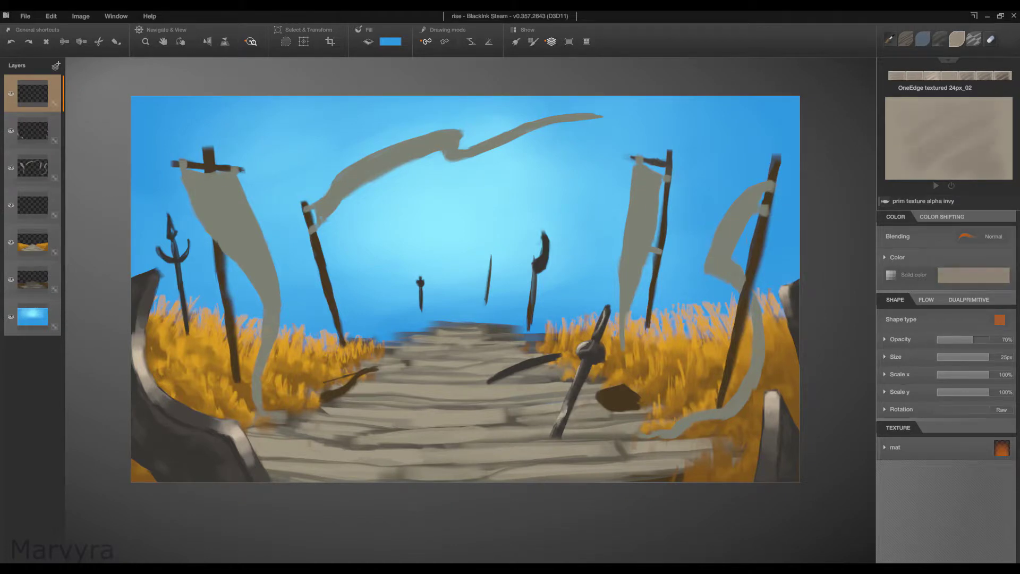
pyautogui.press('x')
pyautogui.press('x')
pyautogui.press('x')
pyautogui.press('x')
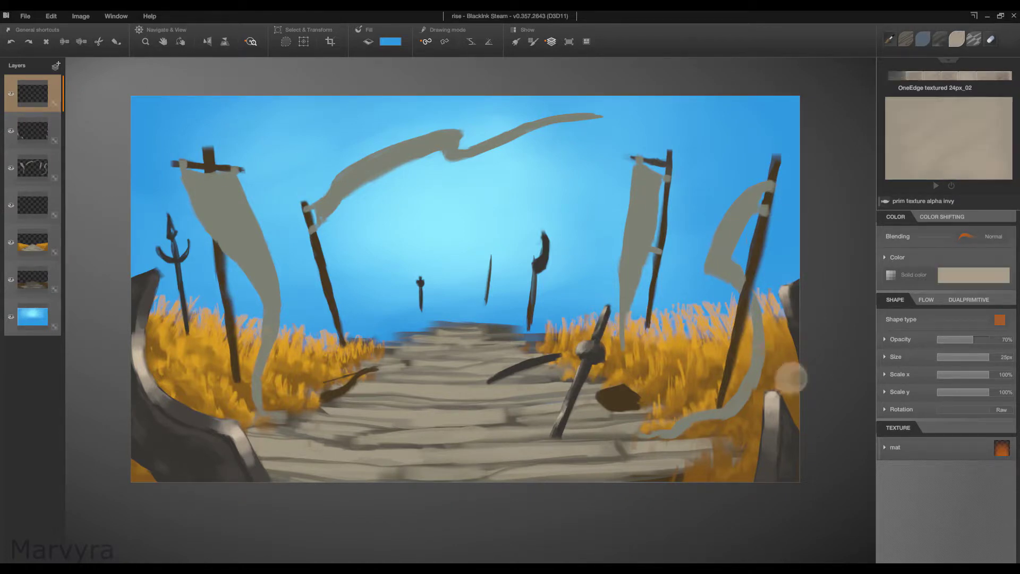
# Step: Refine the planted sword's blade highlights and paint light beige-grey highlights along the fallen curved blade beside it
pyautogui.press('x')
pyautogui.press('x')
pyautogui.press('x')
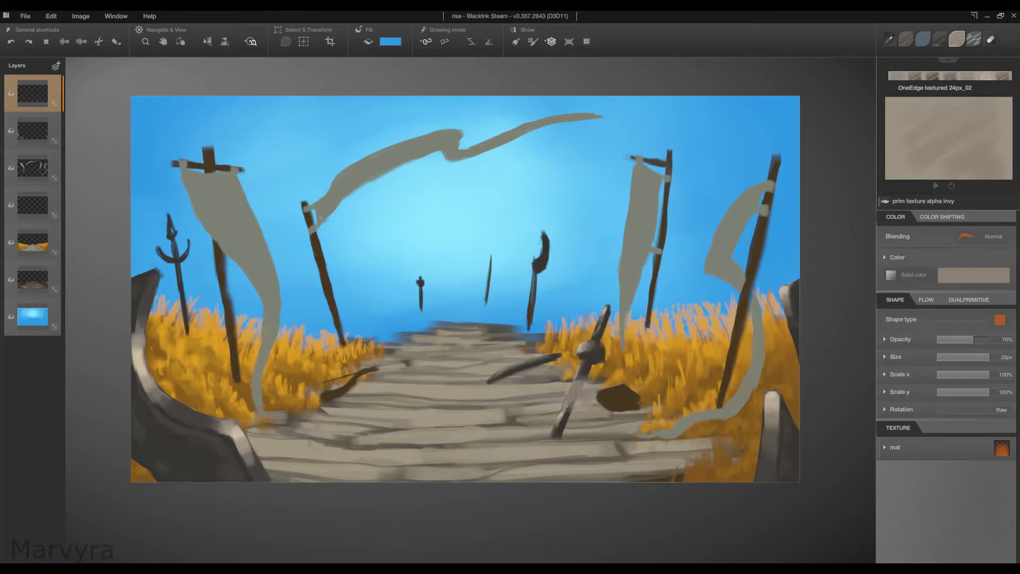
pyautogui.press('x')
pyautogui.press('x')
pyautogui.press('x')
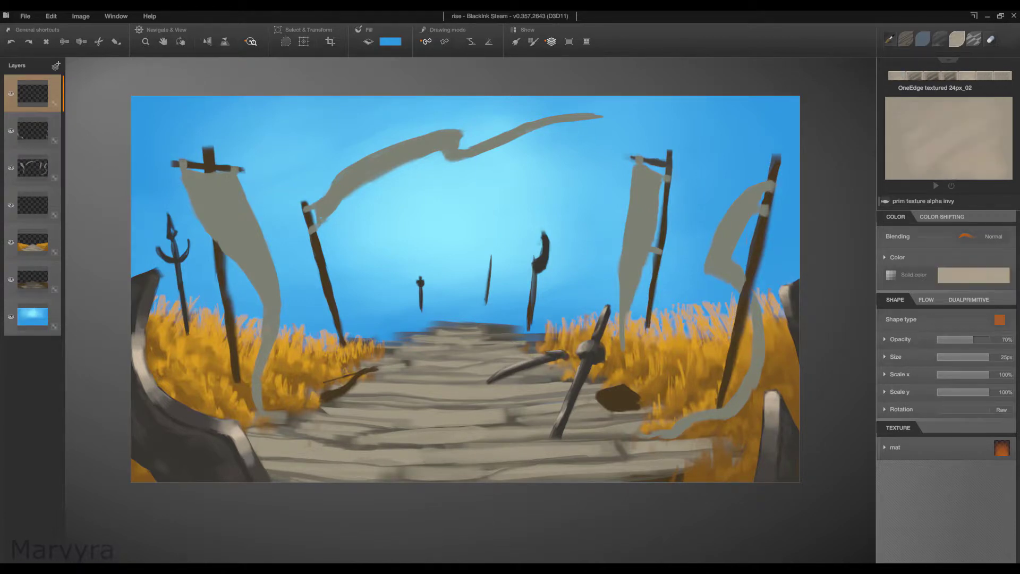
# Step: Paint beige-grey highlights and shadows on the trident's head with the textured brush at 15 px and 70% opacity
pyautogui.press('x')
pyautogui.press('x')
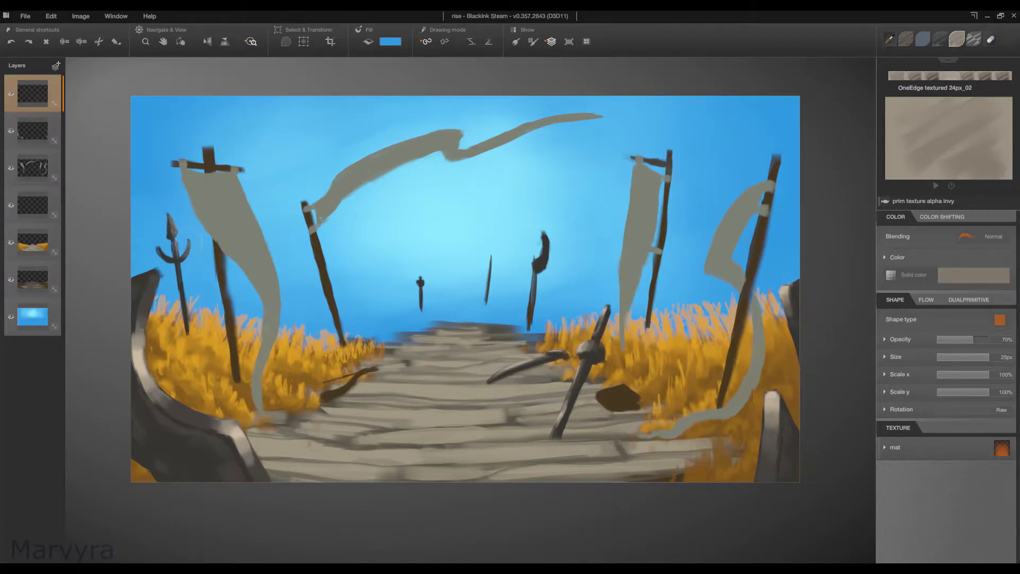
pyautogui.press('[')
pyautogui.press('[')
pyautogui.press('x')
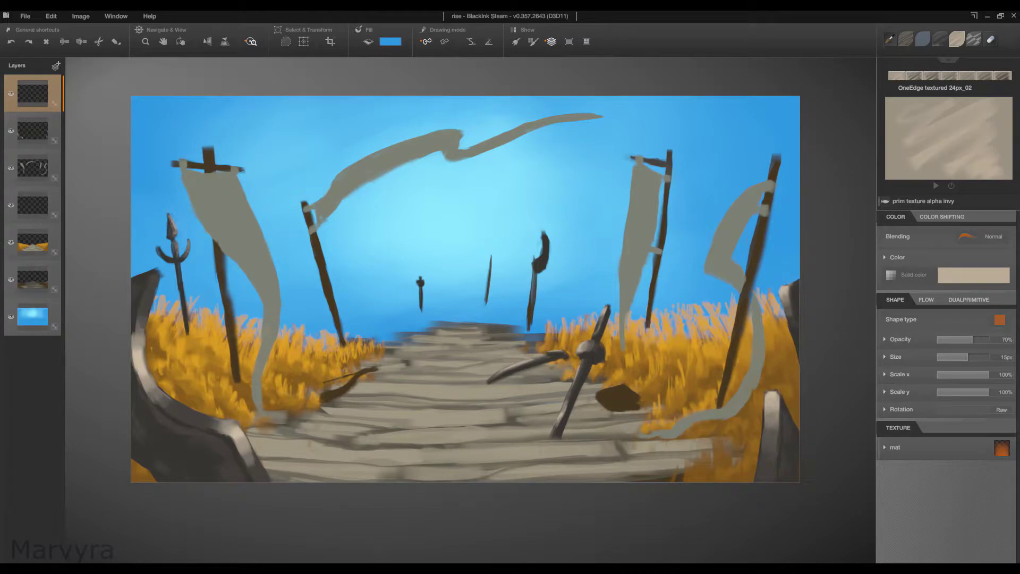
pyautogui.press('x')
pyautogui.press('x')
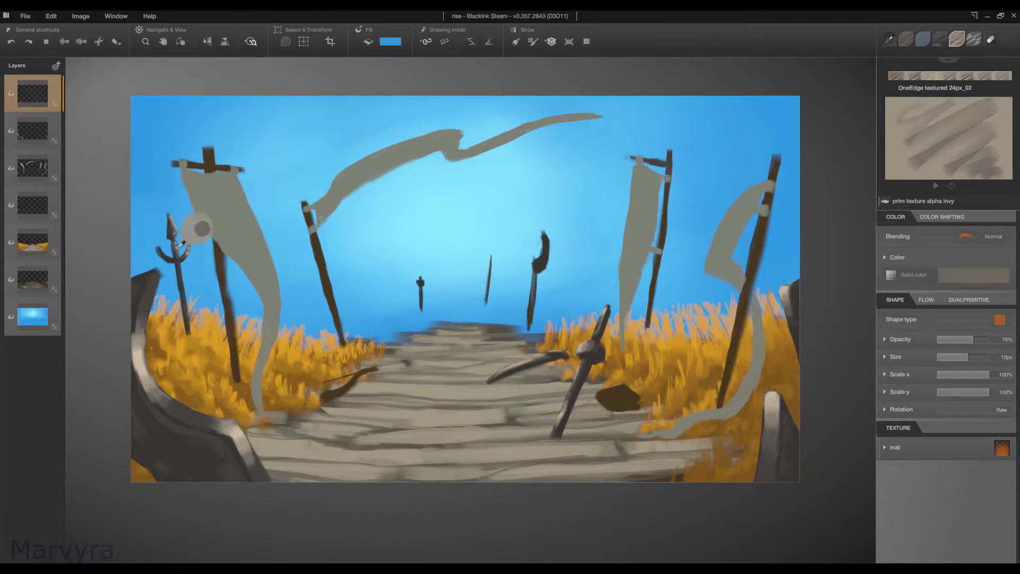
pyautogui.scroll(-1, 445, 312)
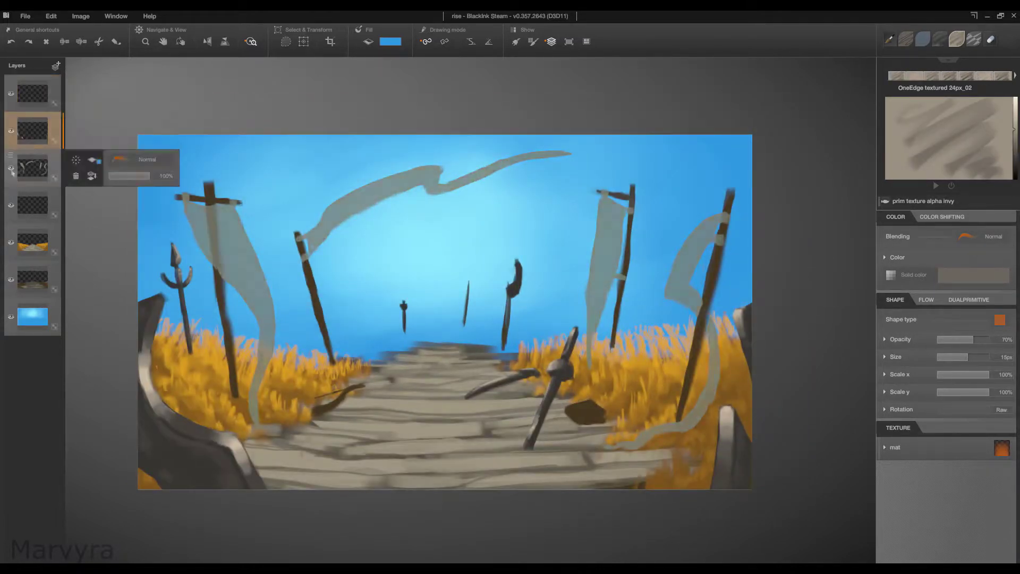
# Step: Reduce the extra detail layers around the weapons layer and add lighter grey edges to the distant curved-headed weapon
pyautogui.press('Delete')
pyautogui.press('Delete')
pyautogui.press('x')
pyautogui.press('x')
pyautogui.press('x')
pyautogui.press('x')
pyautogui.press('Delete')
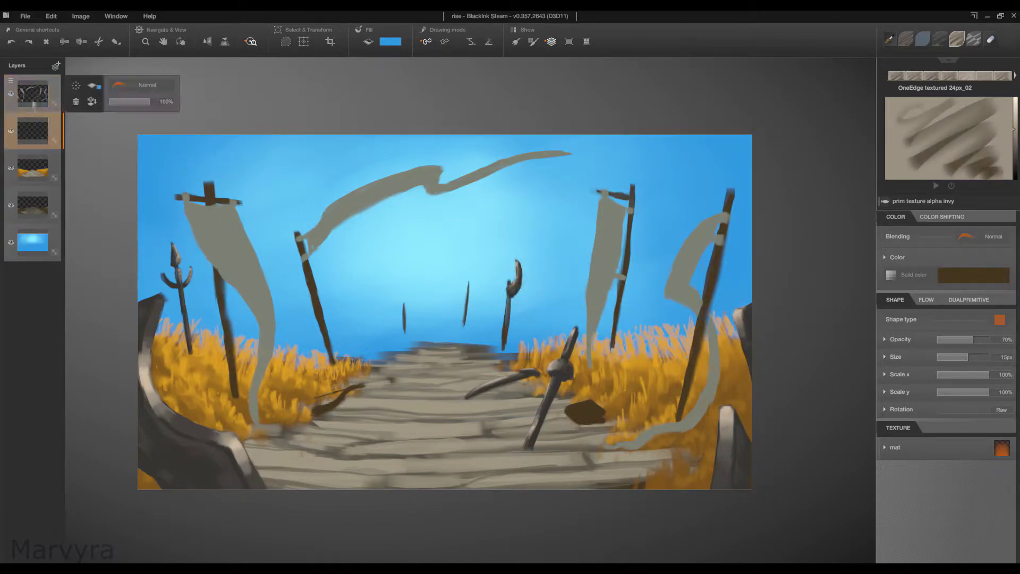
# Step: Add extra dark stakes standing in the golden grass on both sides of the stone path
pyautogui.hotkey('ctrl', 'v')
pyautogui.moveTo(355, 328); pyautogui.dragTo(293, 330)
pyautogui.press('Return')
pyautogui.hotkey('ctrl', 'v')
pyautogui.moveTo(452, 319); pyautogui.dragTo(665, 329)
pyautogui.press('Return')
pyautogui.moveTo(579, 341); pyautogui.dragTo(586, 374)
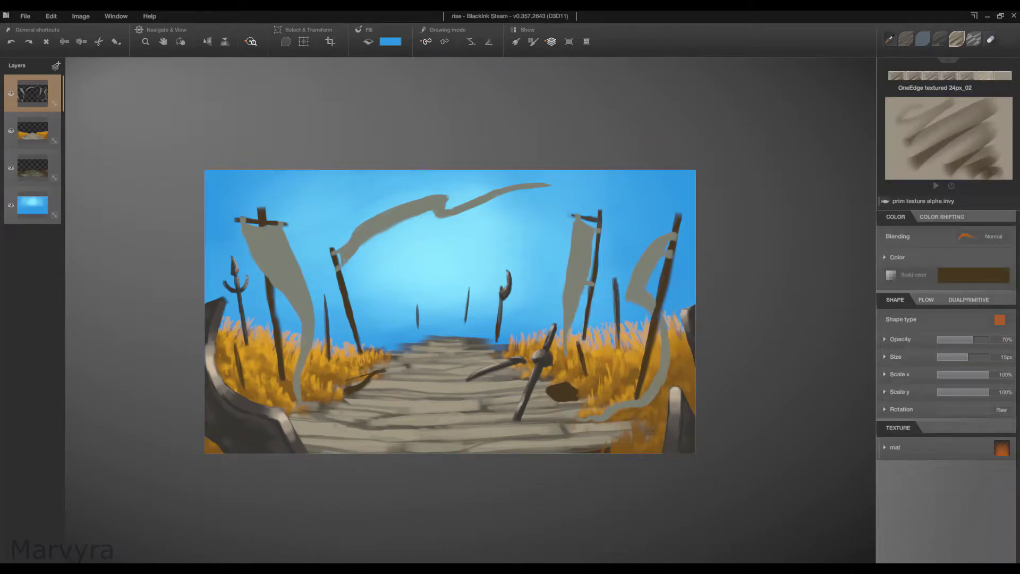
# Step: Add a layer beneath the grass and paint a brown ground band across the horizon at 25 px and 70% opacity
pyautogui.hotkey('ctrl', 'shift', 'n')
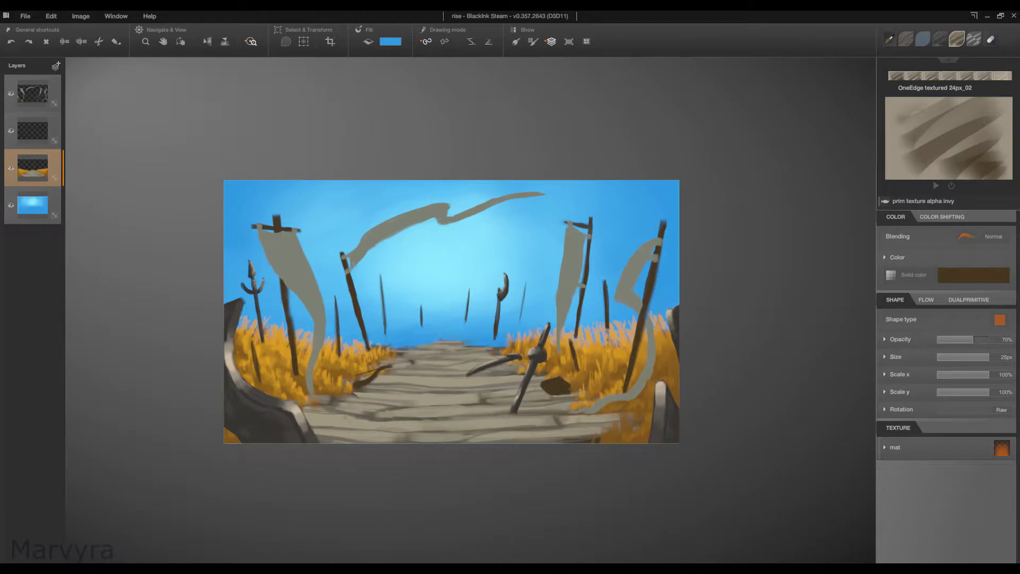
pyautogui.moveTo(372, 335); pyautogui.dragTo(505, 334)
pyautogui.moveTo(147, 342); pyautogui.dragTo(704, 340)
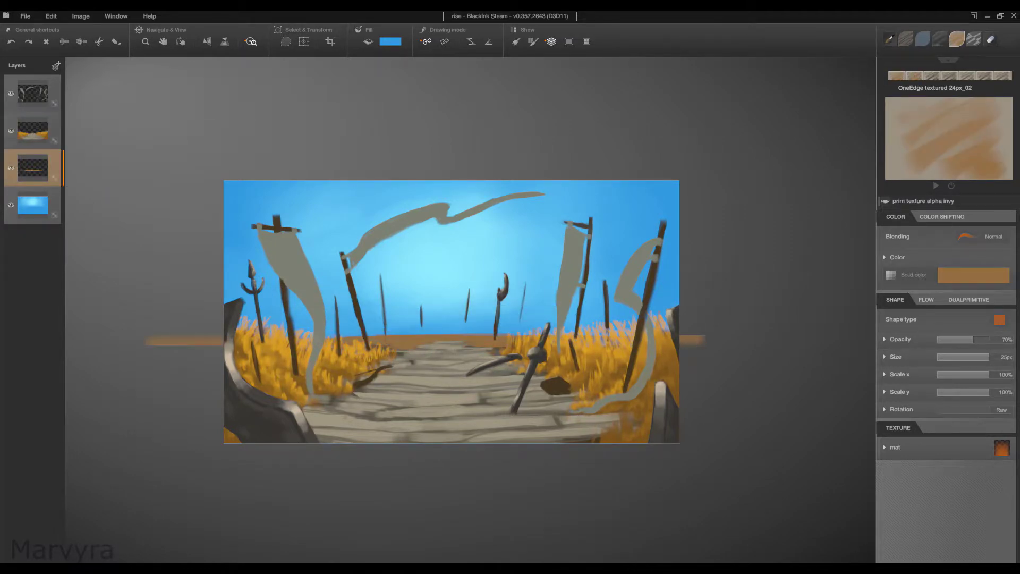
# Step: Remove the thin distant stakes at the horizon and place short dark stakes on both sides of the path's far end
pyautogui.moveTo(481, 278); pyautogui.dragTo(473, 319)
pyautogui.hotkey('ctrl', 'd')
pyautogui.press('b')
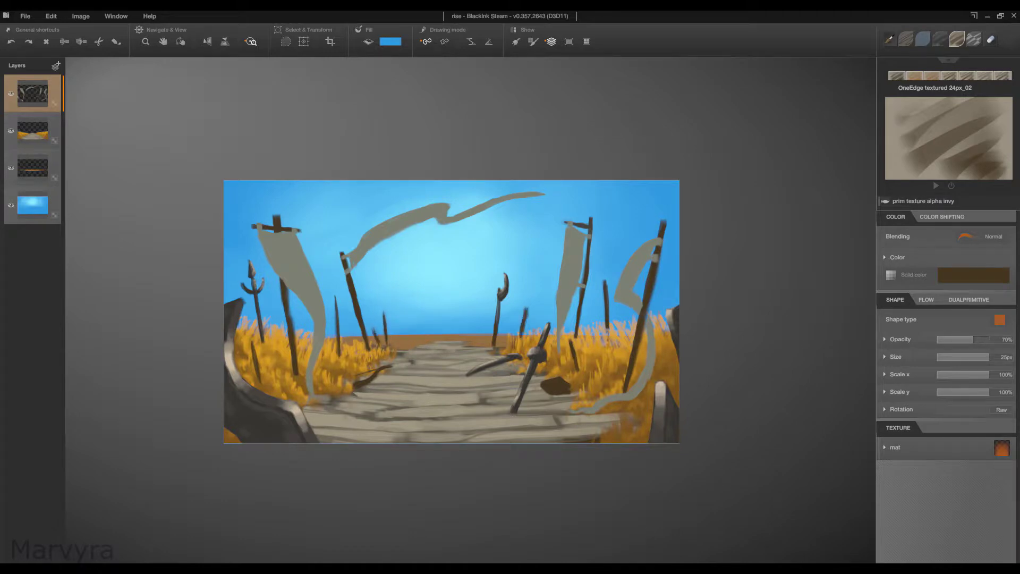
# Step: Paint brown and golden grass behind the fields at 80% opacity and merge the ground layers into one
pyautogui.click(32, 167)
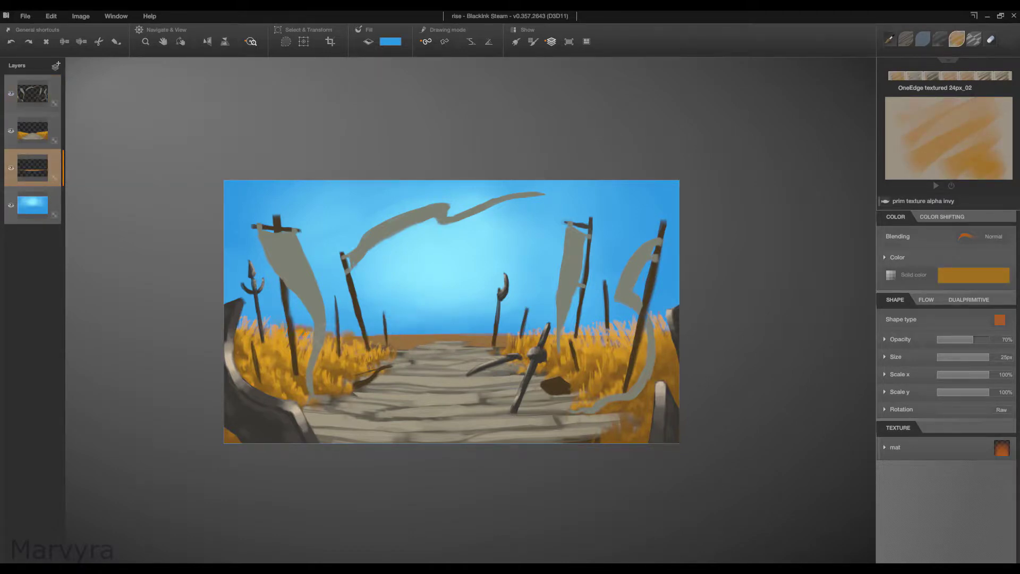
pyautogui.click(979, 339)
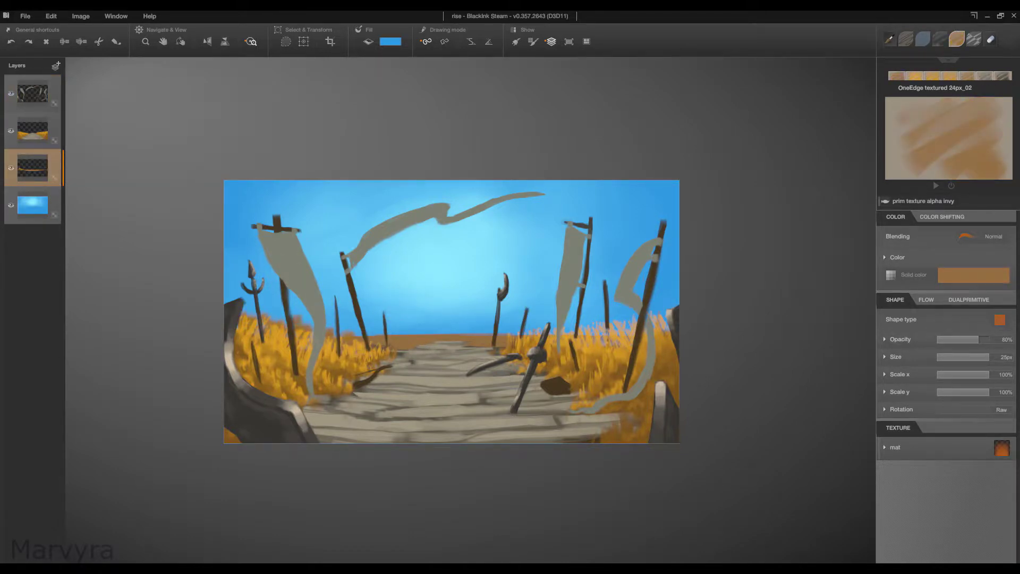
pyautogui.hotkey('ctrl', 'shift', 'n')
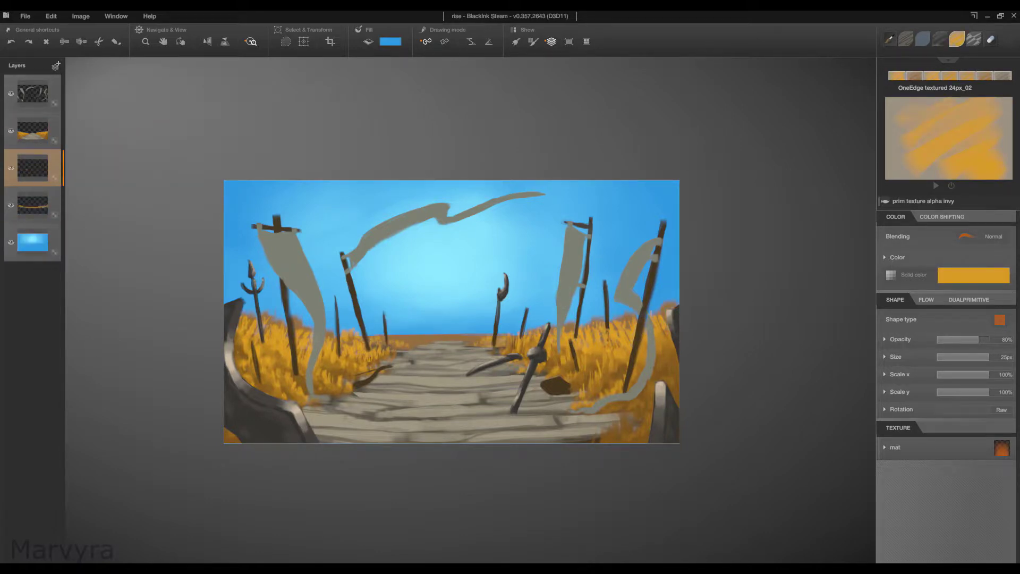
pyautogui.hotkey('ctrl', 'e')
pyautogui.hotkey('ctrl', 'e')
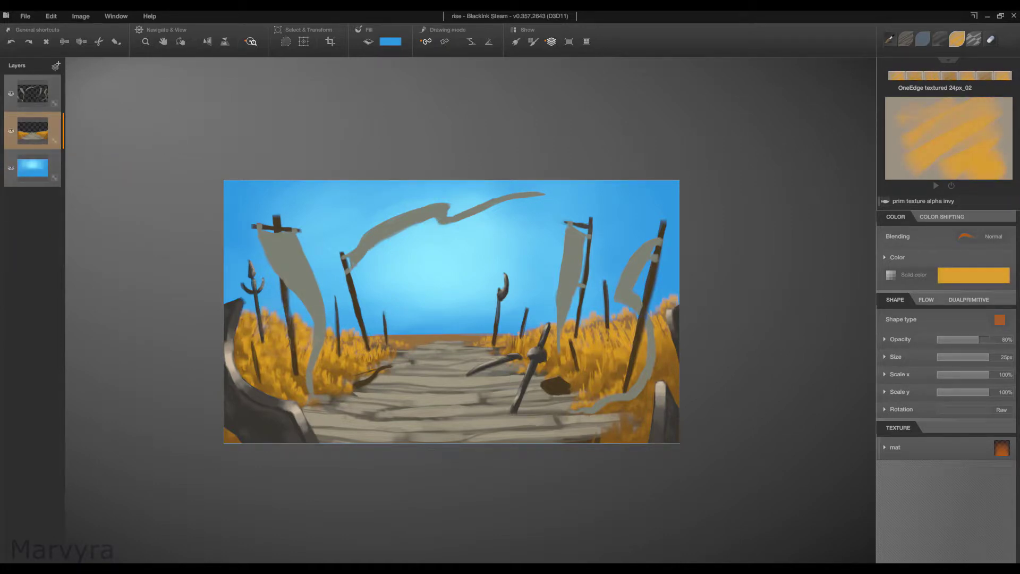
# Step: Airbrush a soft orange-brown haze along the horizon on a new layer at 25 px and 10% opacity
pyautogui.click(33, 93)
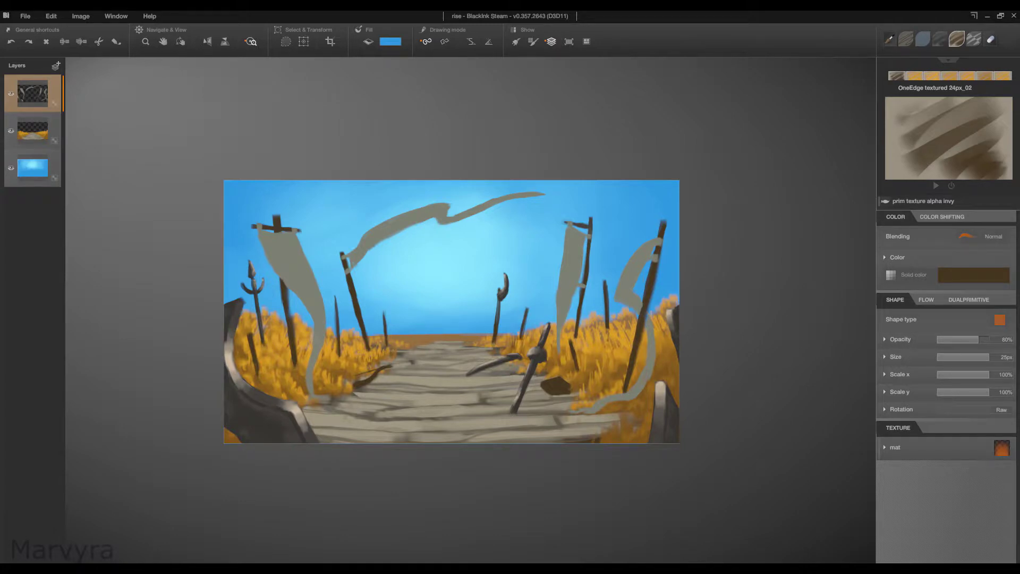
pyautogui.hotkey('ctrl', 'shift', 'n')
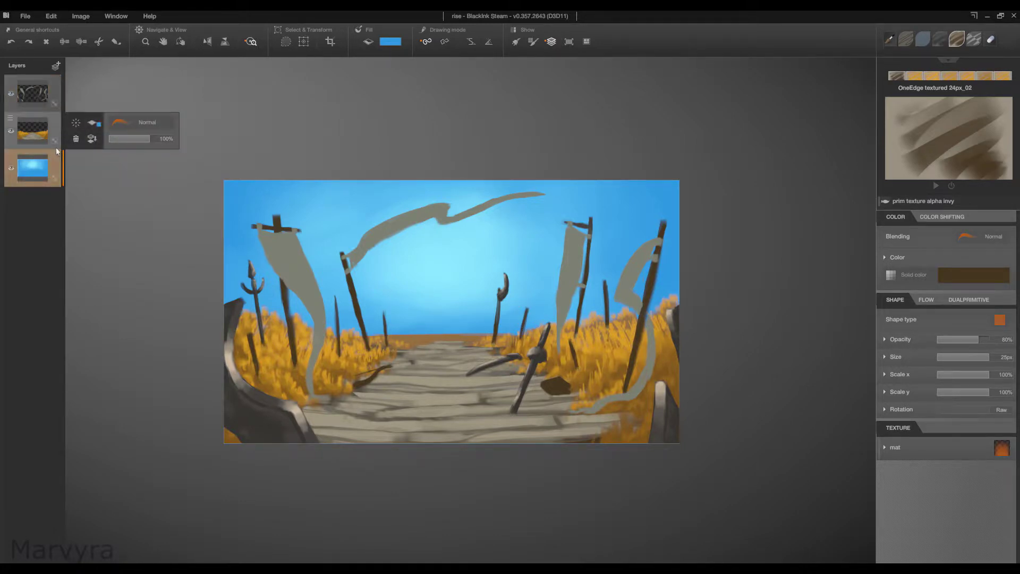
pyautogui.moveTo(404, 331); pyautogui.dragTo(489, 333)
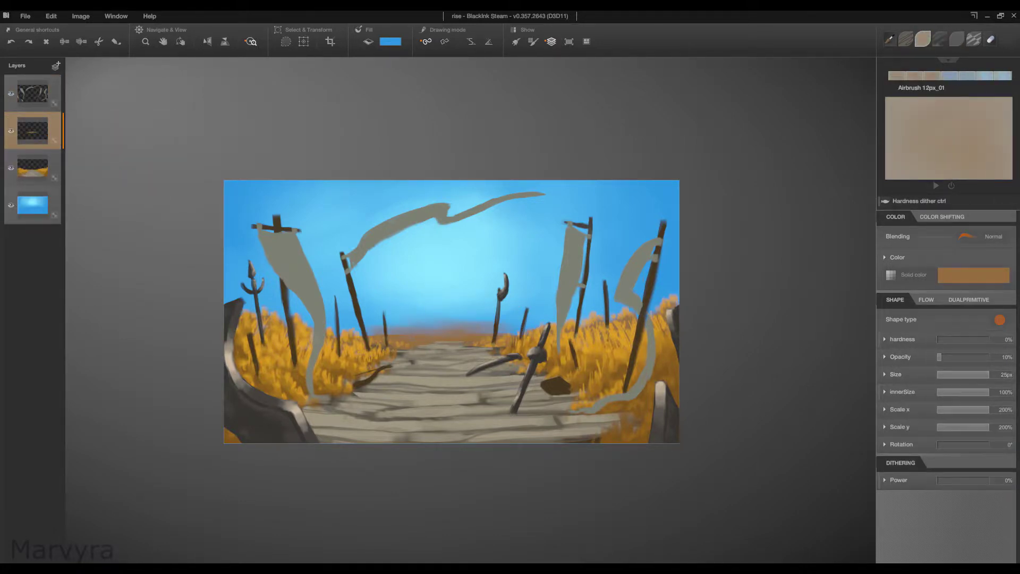
pyautogui.moveTo(389, 328); pyautogui.dragTo(490, 329)
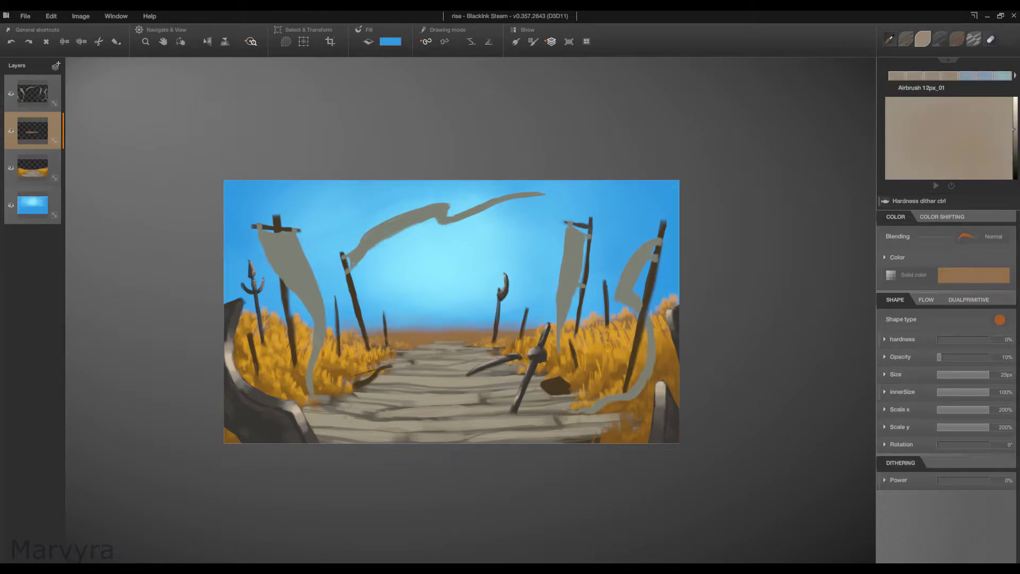
# Step: Fill grey-blue mountain silhouettes on both sides at 74% opacity on a new layer placed beneath the grass
pyautogui.hotkey('ctrl', 'shift', 'n')
pyautogui.moveTo(419, 329)
pyautogui.mouseDown()
pyautogui.moveTo(395, 248)
pyautogui.moveTo(374, 275)
pyautogui.moveTo(325, 215)
pyautogui.moveTo(316, 332)
pyautogui.mouseUp()
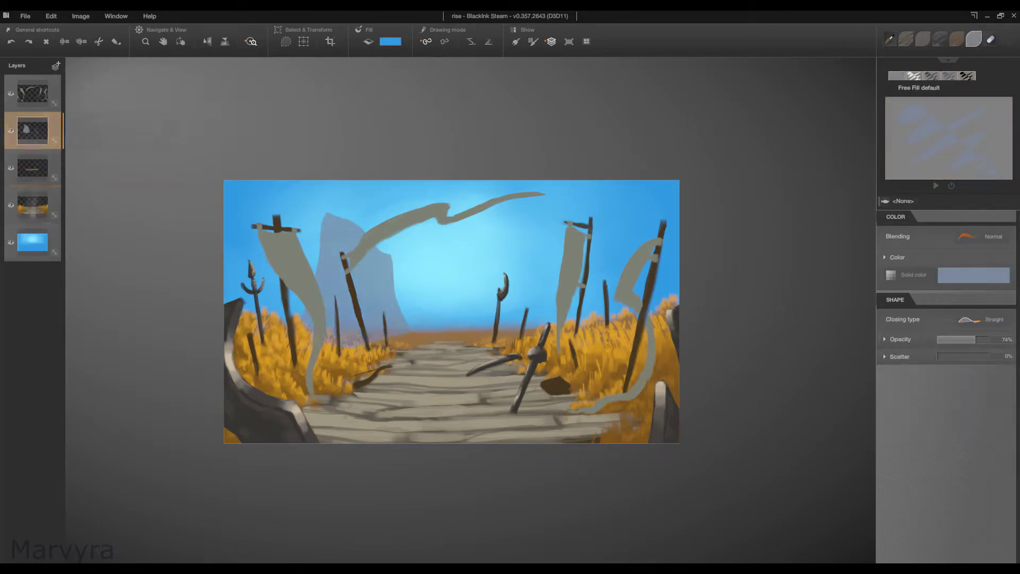
pyautogui.moveTo(32, 130); pyautogui.dragTo(33, 205)
pyautogui.moveTo(497, 325); pyautogui.dragTo(686, 298)
pyautogui.scroll(1, 452, 311)
# Step: Lock the mountain layer's transparency and paint the rocks reddish brown with the textured brush at 70% opacity
pyautogui.click(956, 39)
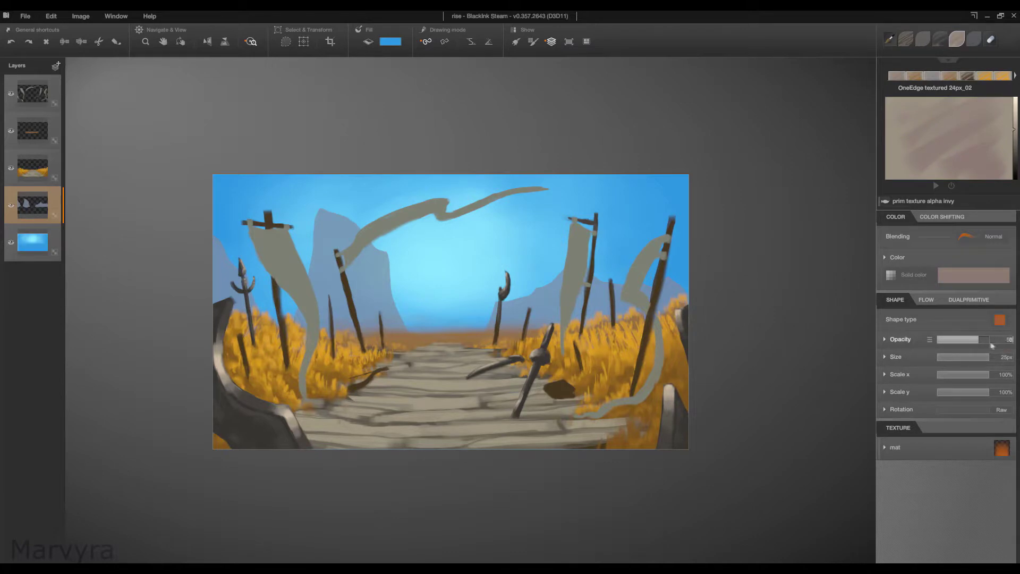
pyautogui.moveTo(992, 345); pyautogui.dragTo(974, 340)
pyautogui.moveTo(326, 223); pyautogui.dragTo(329, 324)
pyautogui.click(57, 216)
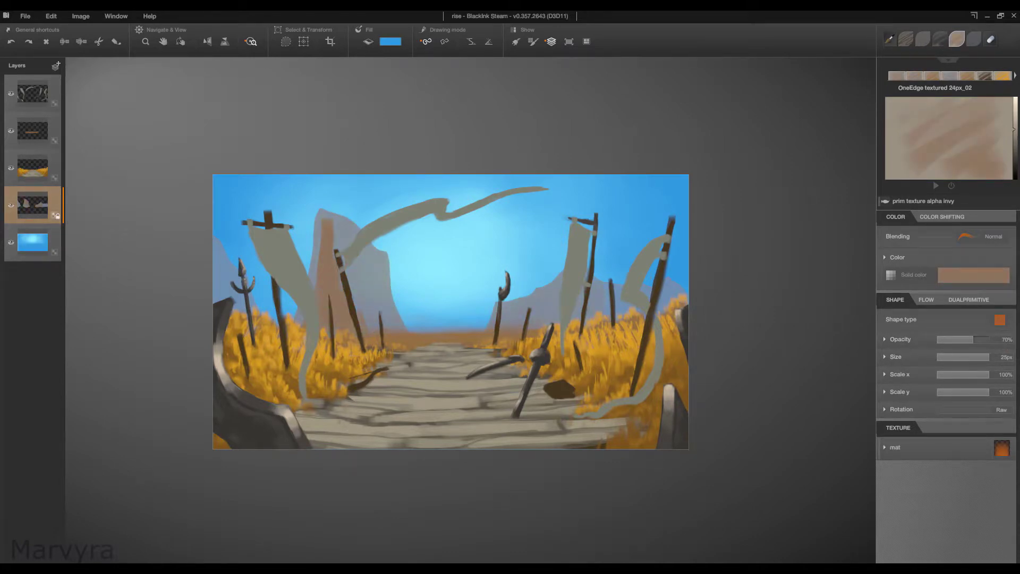
pyautogui.moveTo(327, 223)
pyautogui.mouseDown()
pyautogui.moveTo(332, 302)
pyautogui.moveTo(321, 287)
pyautogui.moveTo(356, 319)
pyautogui.mouseUp()
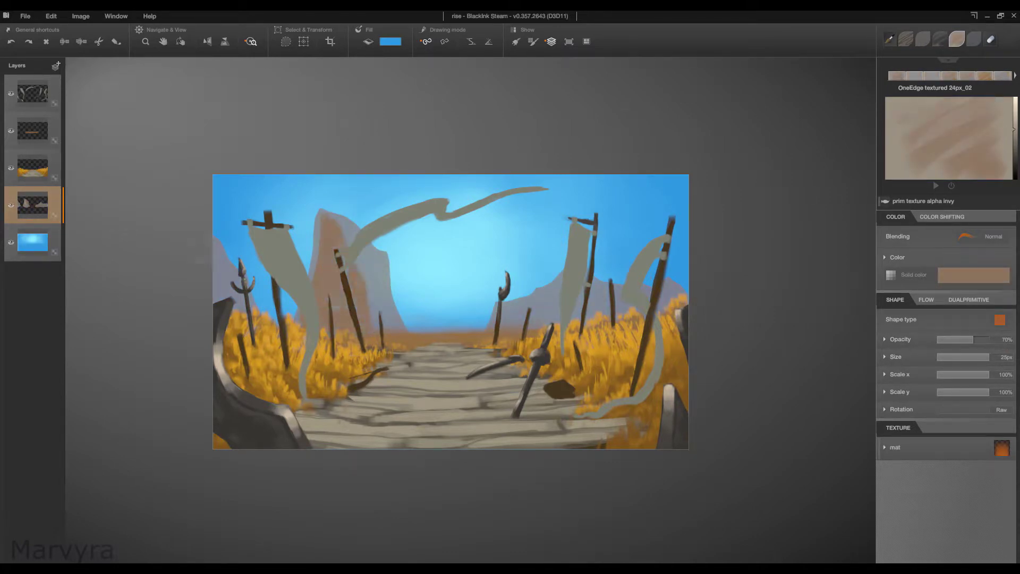
pyautogui.moveTo(212, 245); pyautogui.dragTo(226, 301)
pyautogui.moveTo(547, 284); pyautogui.dragTo(622, 305)
# Step: Model the mountains with pale grey and brown vertical streaks, softening the large rock at 50% opacity
pyautogui.keyDown('alt'); pyautogui.click(410, 311); pyautogui.keyUp('alt')
pyautogui.moveTo(372, 273); pyautogui.dragTo(369, 308)
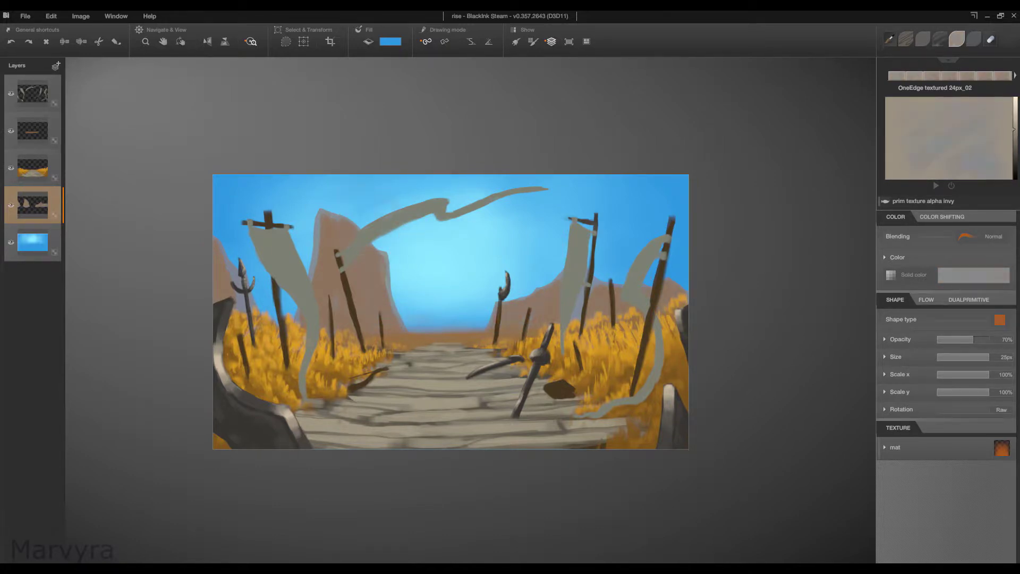
pyautogui.moveTo(387, 234)
pyautogui.mouseDown()
pyautogui.moveTo(396, 297)
pyautogui.moveTo(412, 297)
pyautogui.mouseUp()
pyautogui.keyDown('alt'); pyautogui.click(345, 244); pyautogui.keyUp('alt')
pyautogui.moveTo(327, 188)
pyautogui.mouseDown()
pyautogui.moveTo(356, 221)
pyautogui.moveTo(340, 266)
pyautogui.mouseUp()
pyautogui.keyDown('alt'); pyautogui.click(409, 261); pyautogui.keyUp('alt')
pyautogui.keyDown('alt'); pyautogui.click(658, 258); pyautogui.keyUp('alt')
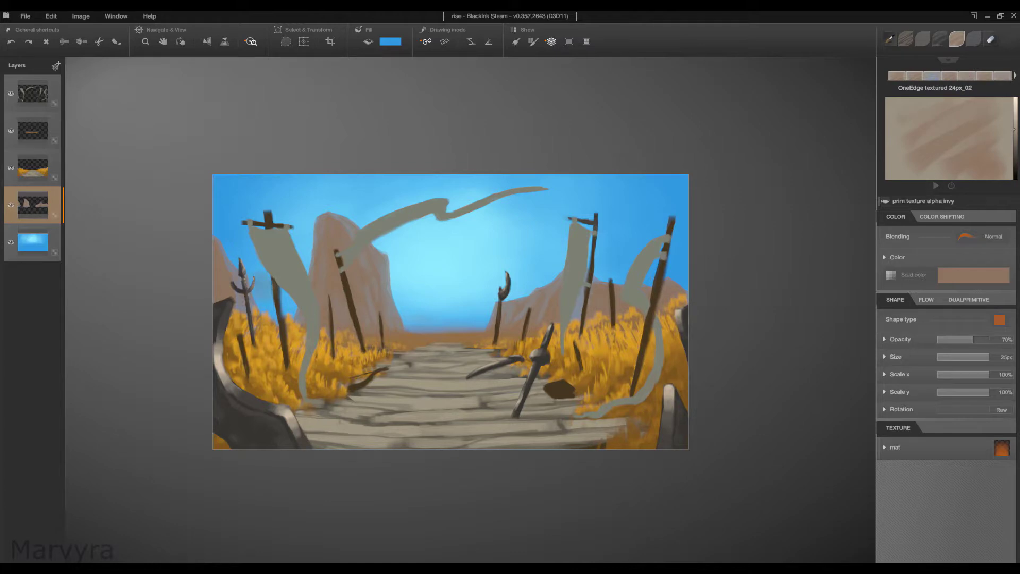
pyautogui.press('l')
pyautogui.moveTo(319, 239)
pyautogui.mouseDown()
pyautogui.moveTo(532, 277)
pyautogui.moveTo(428, 330)
pyautogui.mouseUp()
pyautogui.press('b')
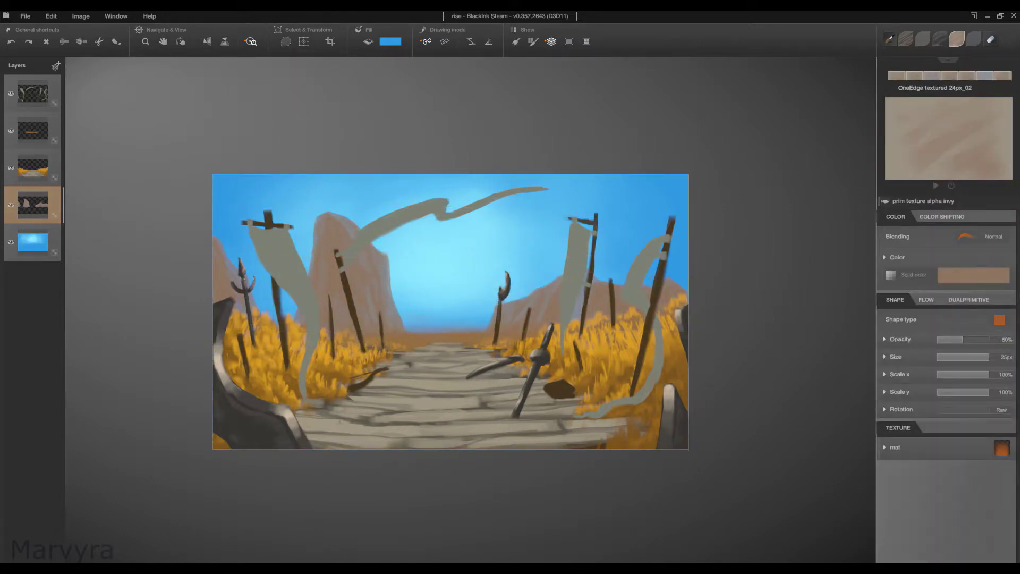
# Step: Fill a small pale blue tower silhouette at 74% opacity in the centre of the sky on a new layer above the mountains
pyautogui.click(32, 243)
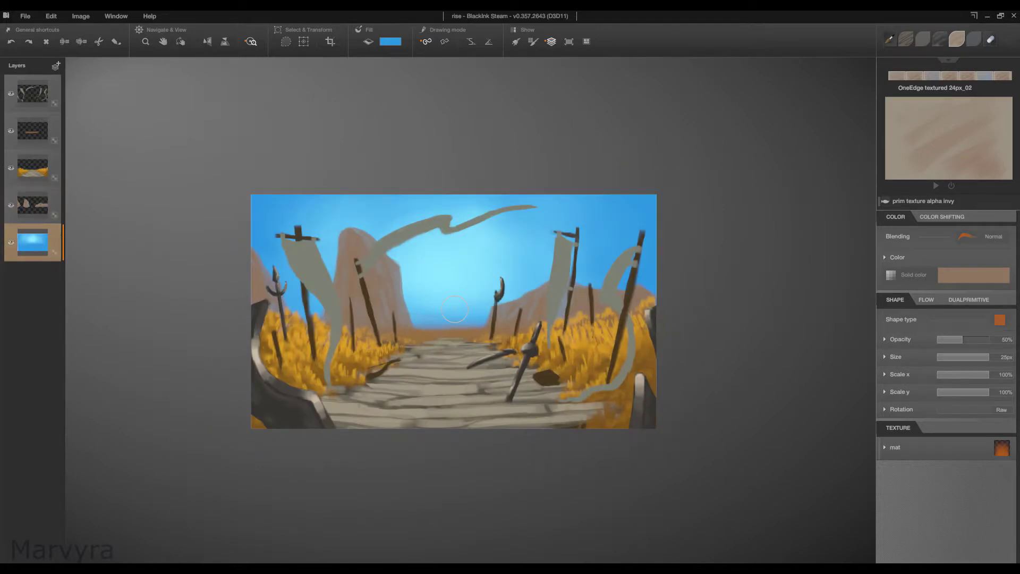
pyautogui.scroll(1, 448, 311)
pyautogui.click(973, 39)
pyautogui.moveTo(424, 234); pyautogui.dragTo(415, 319)
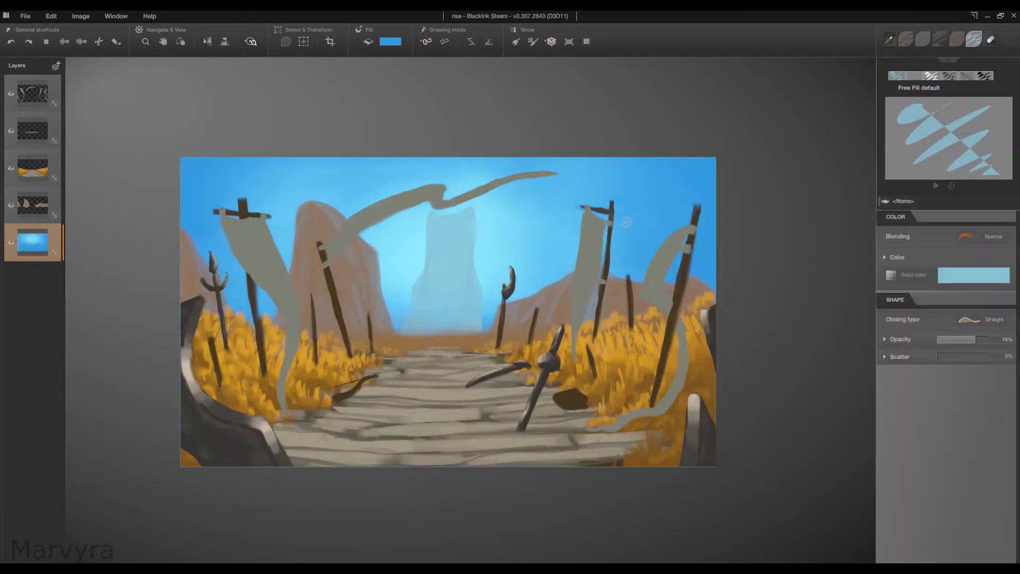
pyautogui.hotkey('ctrl', 'z')
pyautogui.hotkey('ctrl', 'shift', 'n')
pyautogui.moveTo(450, 226)
pyautogui.mouseDown()
pyautogui.moveTo(412, 334)
pyautogui.moveTo(425, 314)
pyautogui.mouseUp()
pyautogui.hotkey('ctrl', '[')
pyautogui.hotkey('ctrl', '[')
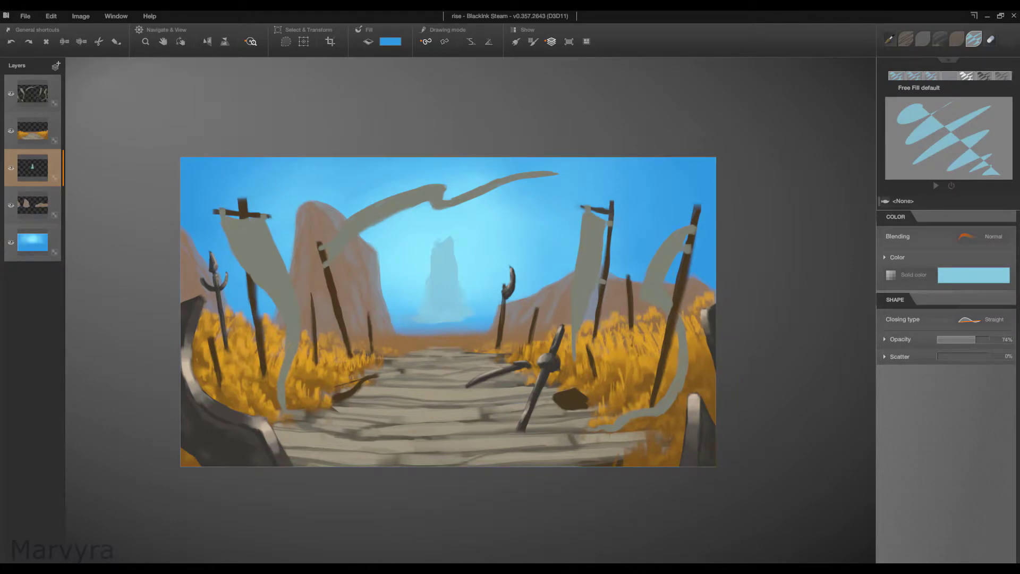
# Step: Reshape the distant tower's top and base with pale blue textured strokes at 70% opacity
pyautogui.click(957, 39)
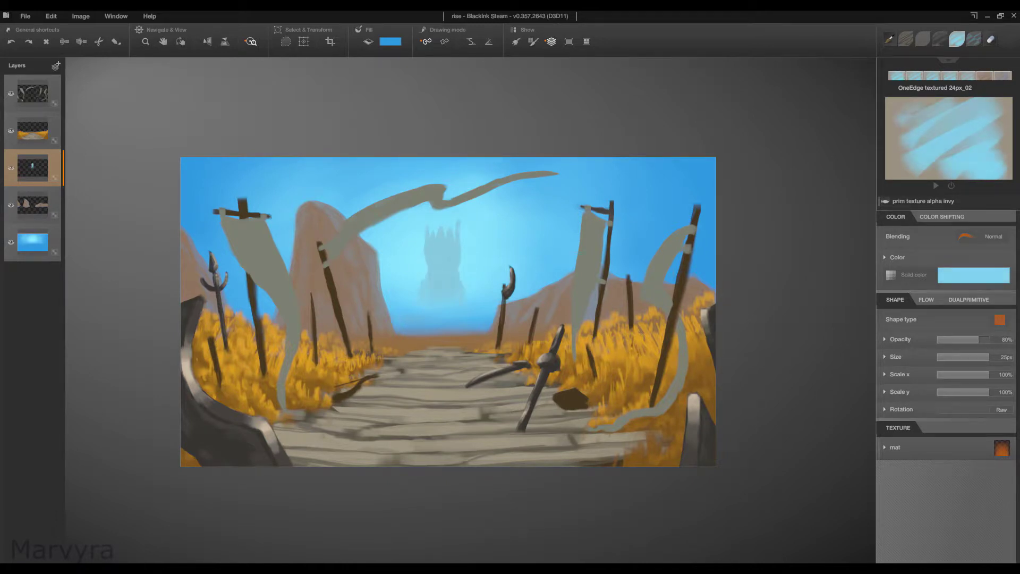
pyautogui.moveTo(453, 237); pyautogui.dragTo(458, 223)
pyautogui.moveTo(458, 234)
pyautogui.mouseDown()
pyautogui.moveTo(468, 208)
pyautogui.moveTo(461, 217)
pyautogui.mouseUp()
pyautogui.scroll(2, 380, 182)
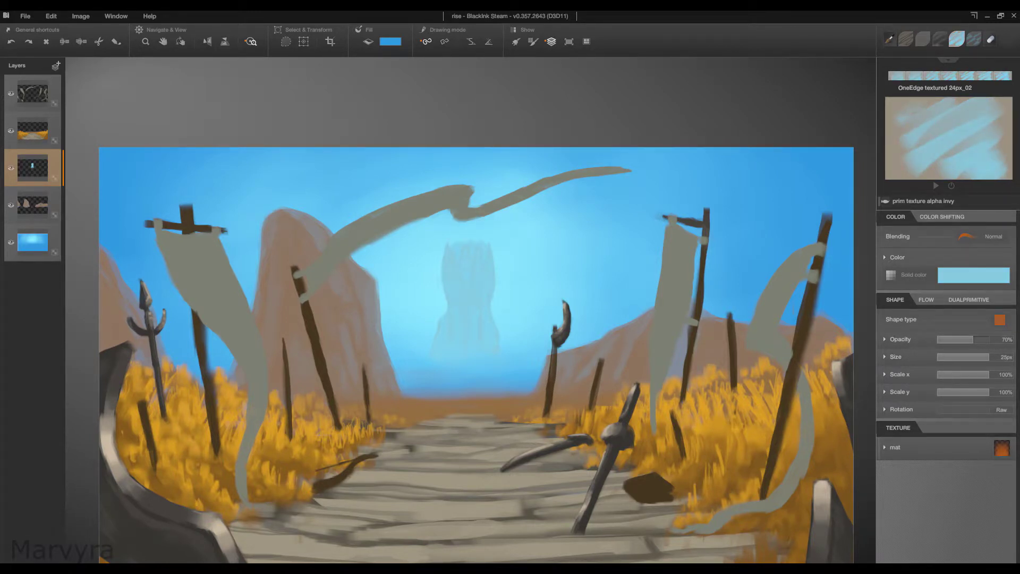
pyautogui.scroll(-1, 468, 221)
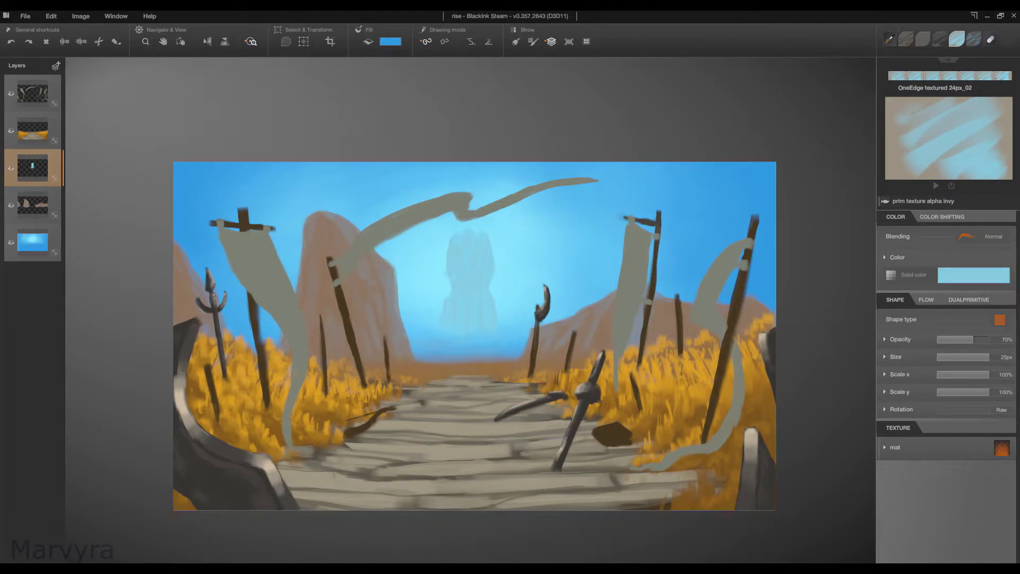
# Step: Airbrush the sky's upper corners deeper blue on a new layer at 50 px and 5% opacity, and merge it into the sky
pyautogui.scroll(-2, 588, 166)
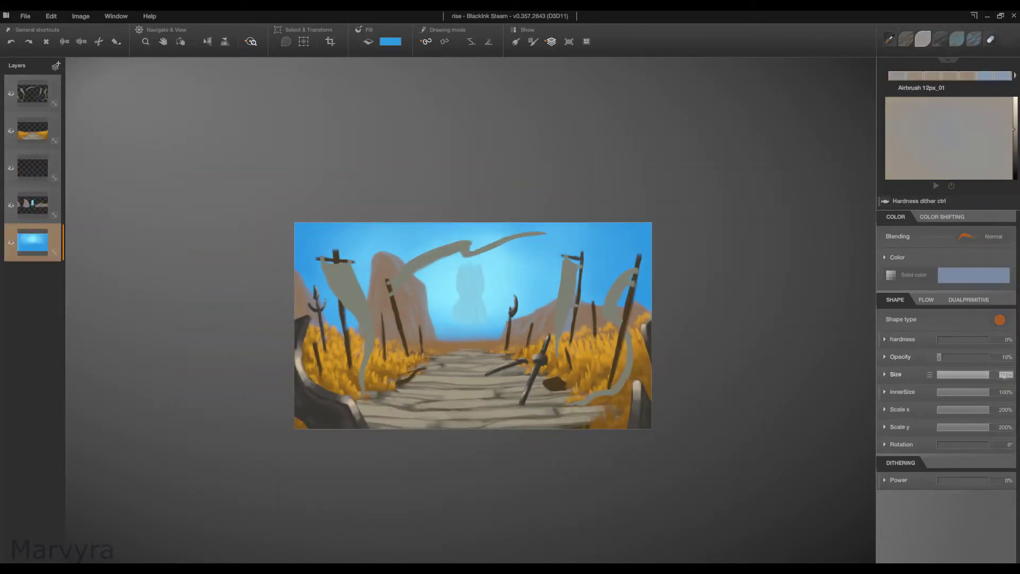
pyautogui.moveTo(308, 228); pyautogui.dragTo(340, 255)
pyautogui.moveTo(558, 228); pyautogui.dragTo(638, 240)
pyautogui.moveTo(276, 213); pyautogui.dragTo(319, 239)
pyautogui.moveTo(595, 229); pyautogui.dragTo(643, 250)
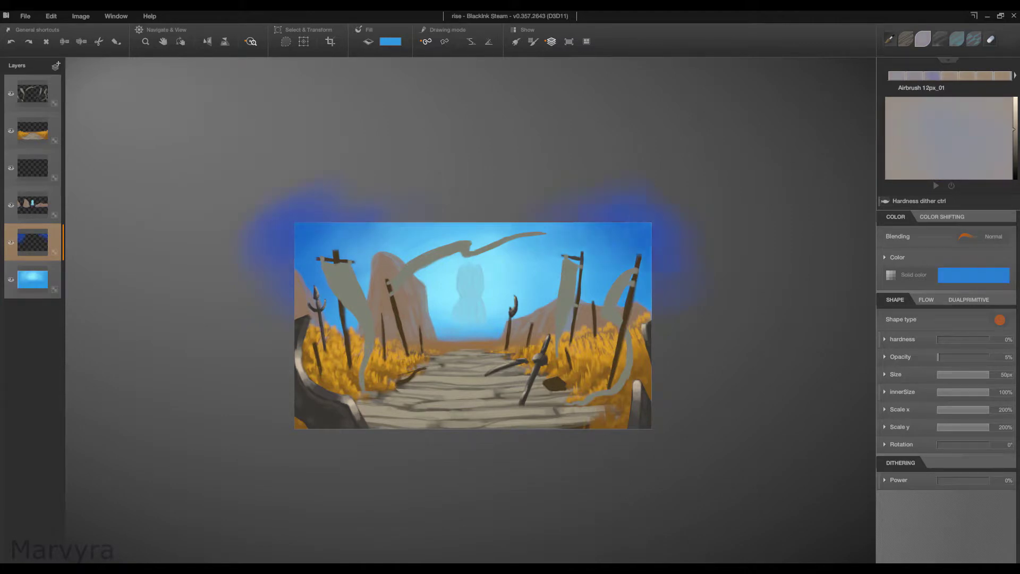
pyautogui.scroll(1, 473, 325)
pyautogui.hotkey('ctrl', 'e')
# Step: Airbrush light blue and pale cyan cloud streaks across the sky on a new layer at 25 px and 20% opacity
pyautogui.hotkey('ctrl', 'shift', 'n')
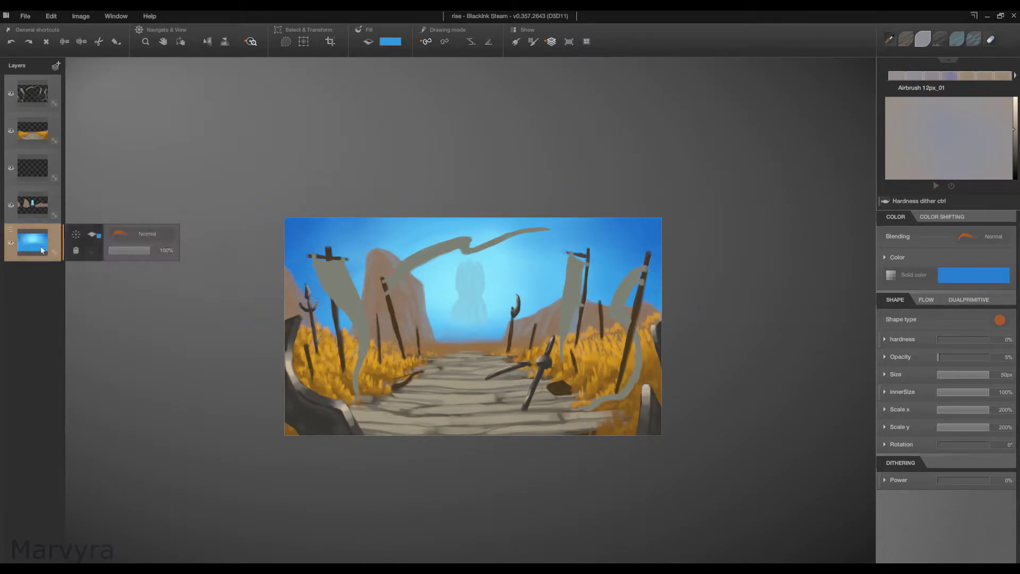
pyautogui.moveTo(526, 256); pyautogui.dragTo(630, 254)
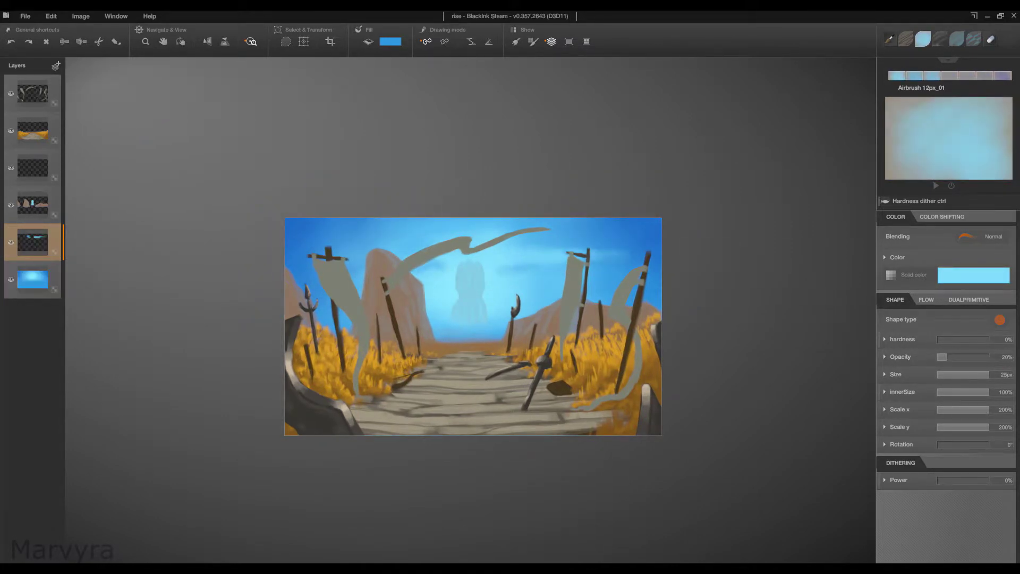
pyautogui.moveTo(531, 225); pyautogui.dragTo(607, 234)
pyautogui.moveTo(505, 223); pyautogui.dragTo(547, 215)
pyautogui.moveTo(292, 226); pyautogui.dragTo(317, 230)
pyautogui.moveTo(589, 234); pyautogui.dragTo(630, 231)
pyautogui.moveTo(452, 237); pyautogui.dragTo(481, 254)
pyautogui.moveTo(635, 236); pyautogui.dragTo(665, 238)
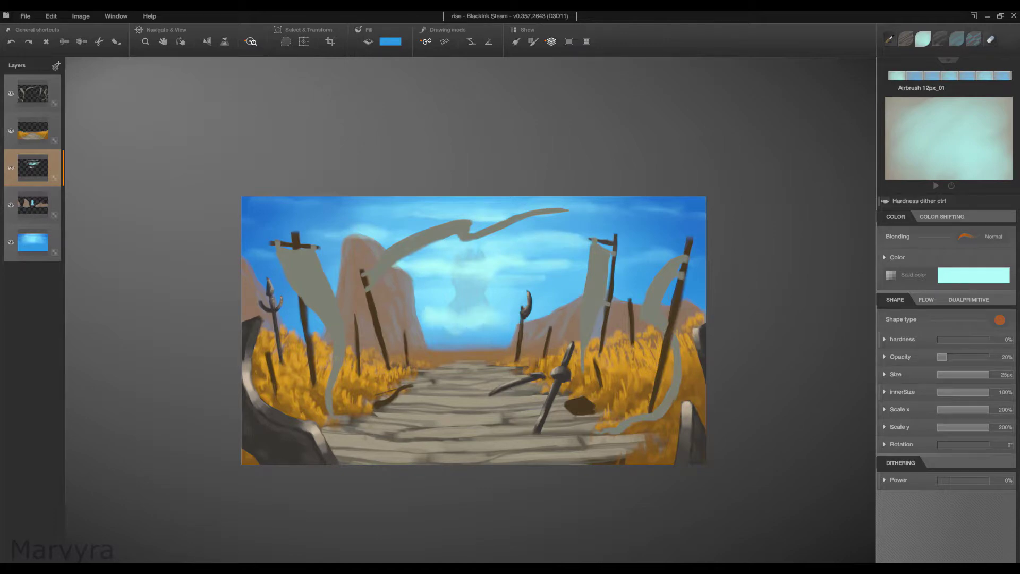
# Step: Move the distant tower from the mountain layer onto its own layer and broaden its top with pale blue strokes
pyautogui.click(32, 205)
pyautogui.click(286, 41)
pyautogui.click(311, 75)
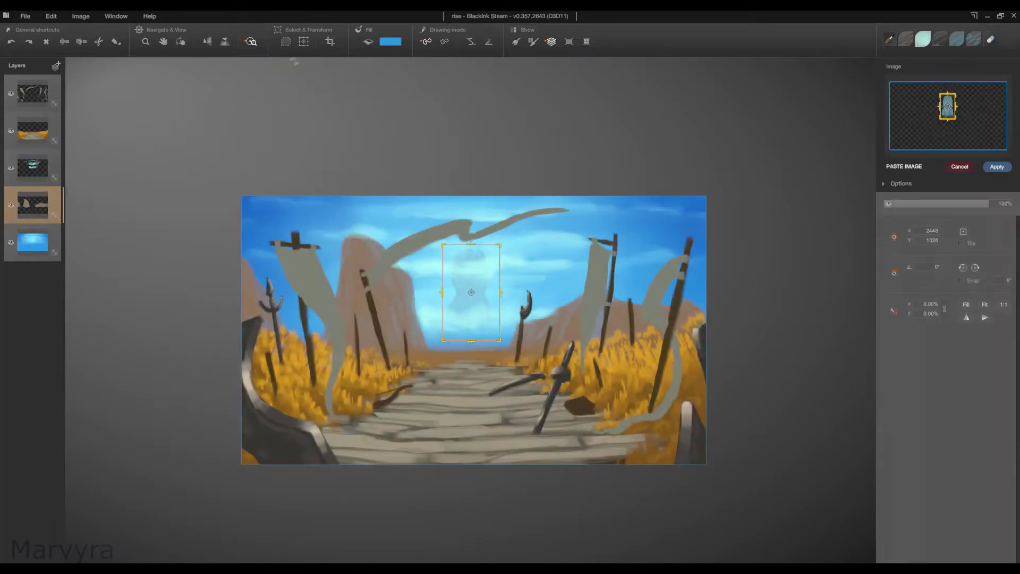
pyautogui.hotkey('ctrl', 'j')
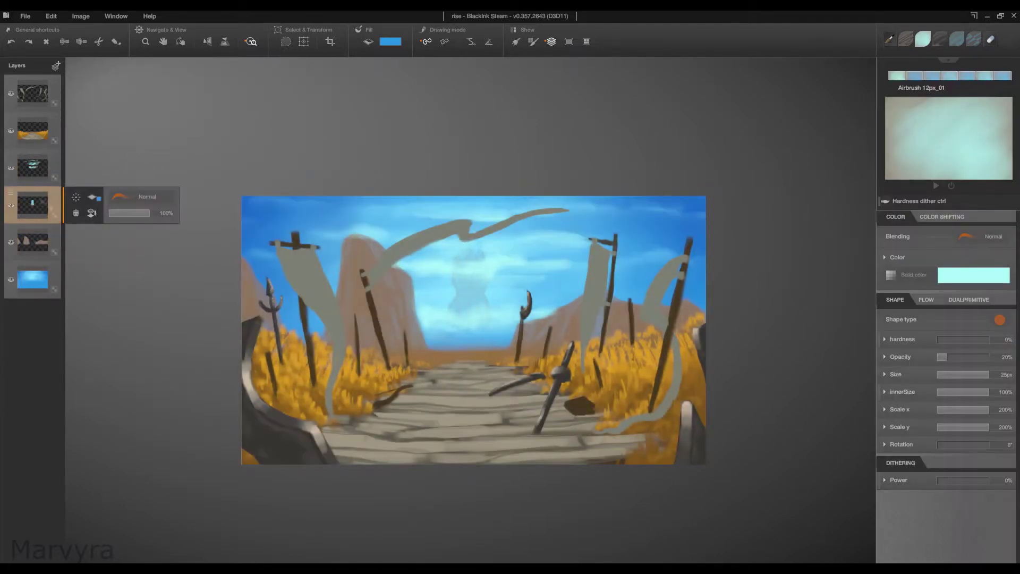
pyautogui.scroll(2, 474, 333)
pyautogui.click(957, 39)
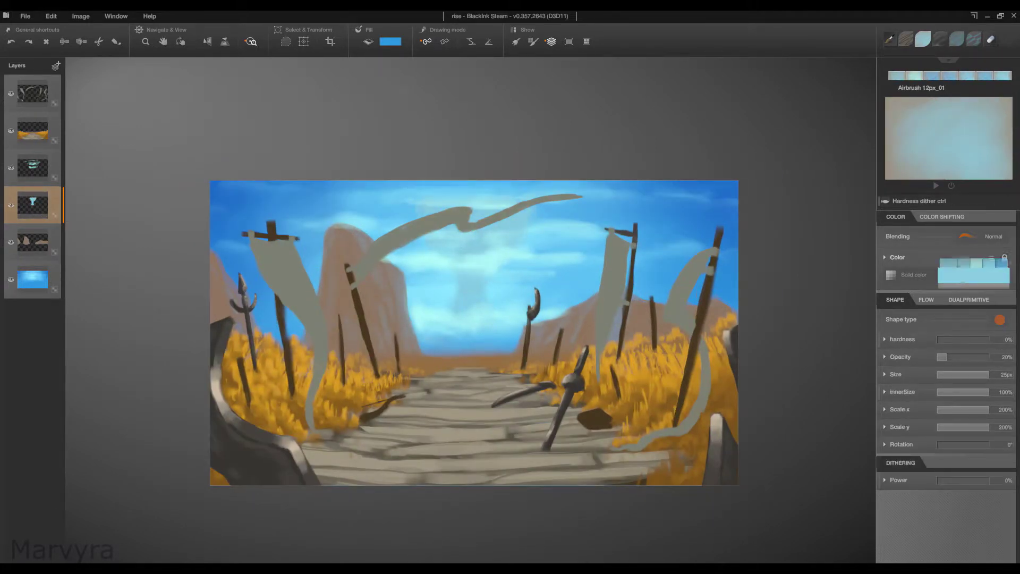
# Step: Airbrush blue shading on the tower's crown and trunk on a new layer at 25 px and 20–30% opacity, and merge it down
pyautogui.click(924, 40)
pyautogui.hotkey('ctrl', 'v')
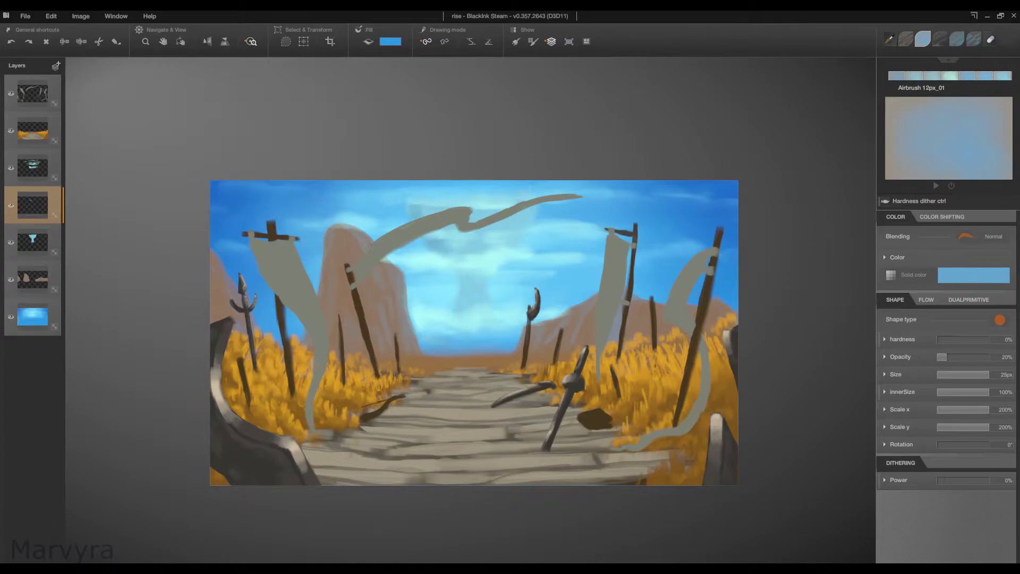
pyautogui.hotkey('ctrl', 't')
pyautogui.press('Return')
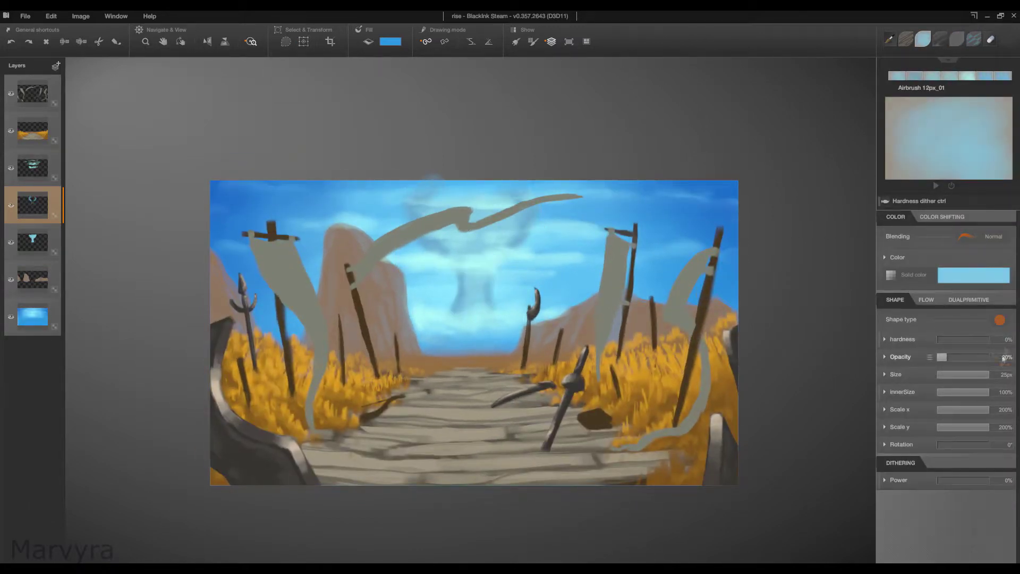
pyautogui.press('3')
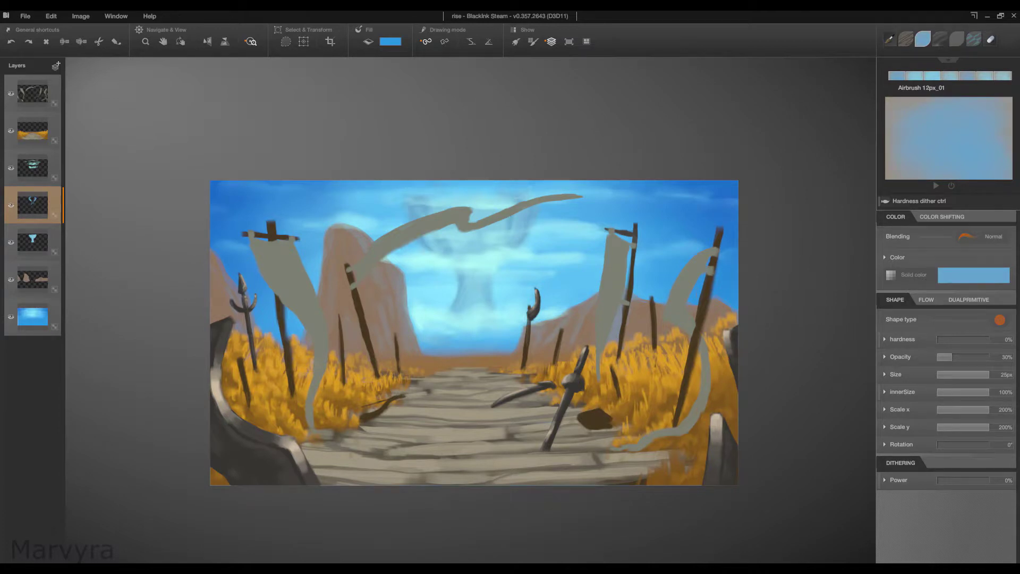
pyautogui.press('2')
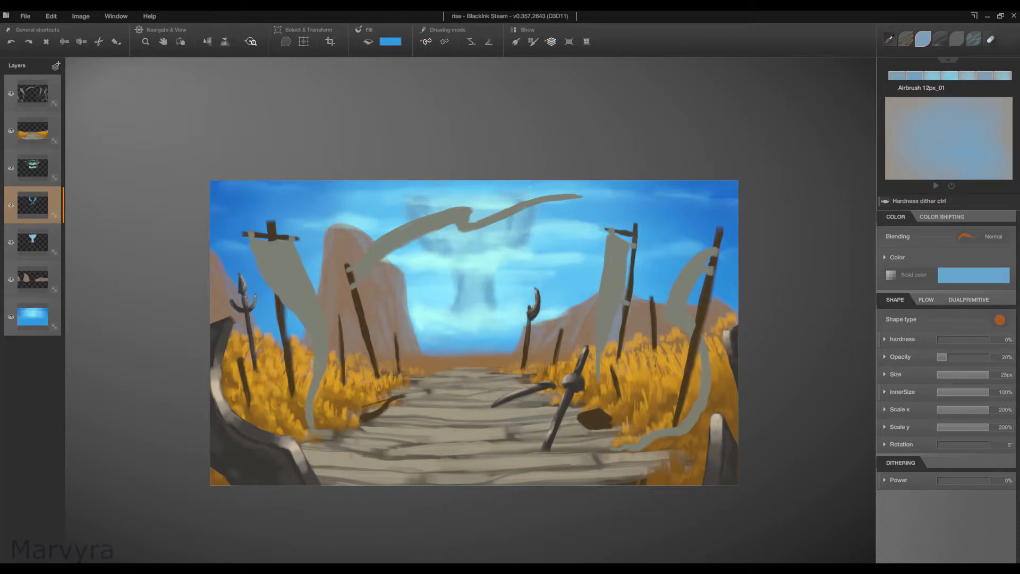
pyautogui.hotkey('ctrl', 'e')
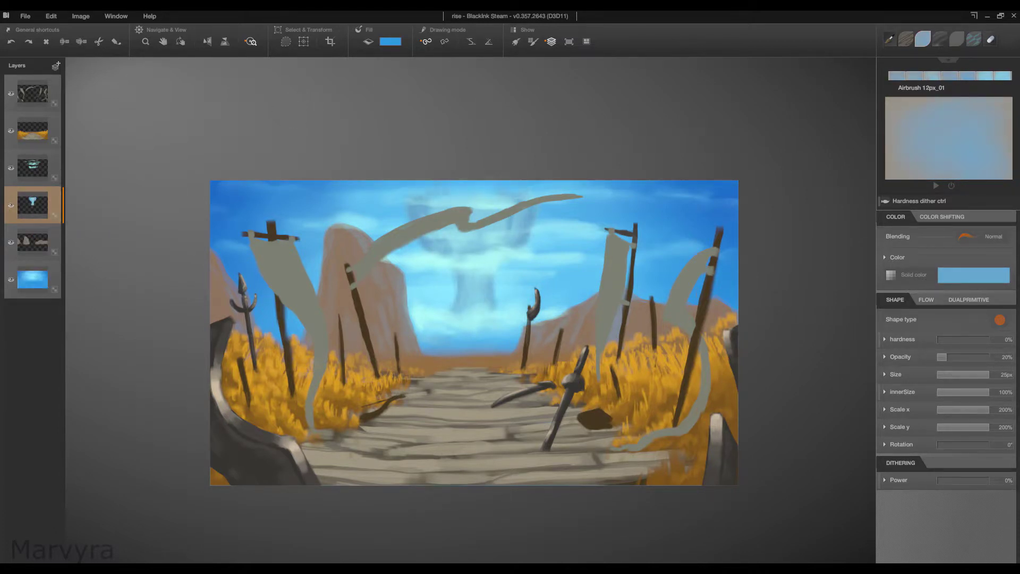
# Step: Airbrush more pale cyan cloud wisps in front of the tower's crown and across the upper sky at 25 px and 20% opacity
pyautogui.click(32, 167)
pyautogui.moveTo(513, 226); pyautogui.dragTo(566, 223)
pyautogui.moveTo(316, 220)
pyautogui.mouseDown()
pyautogui.moveTo(425, 202)
pyautogui.moveTo(266, 187)
pyautogui.mouseUp()
pyautogui.moveTo(574, 188); pyautogui.dragTo(645, 190)
# Step: Airbrush pale mist along the bases of the mountains on the cloud layer at 20% opacity, using colours sampled from the scene
pyautogui.moveTo(250, 324); pyautogui.dragTo(420, 340)
pyautogui.keyDown('alt'); pyautogui.click(404, 324); pyautogui.keyUp('alt')
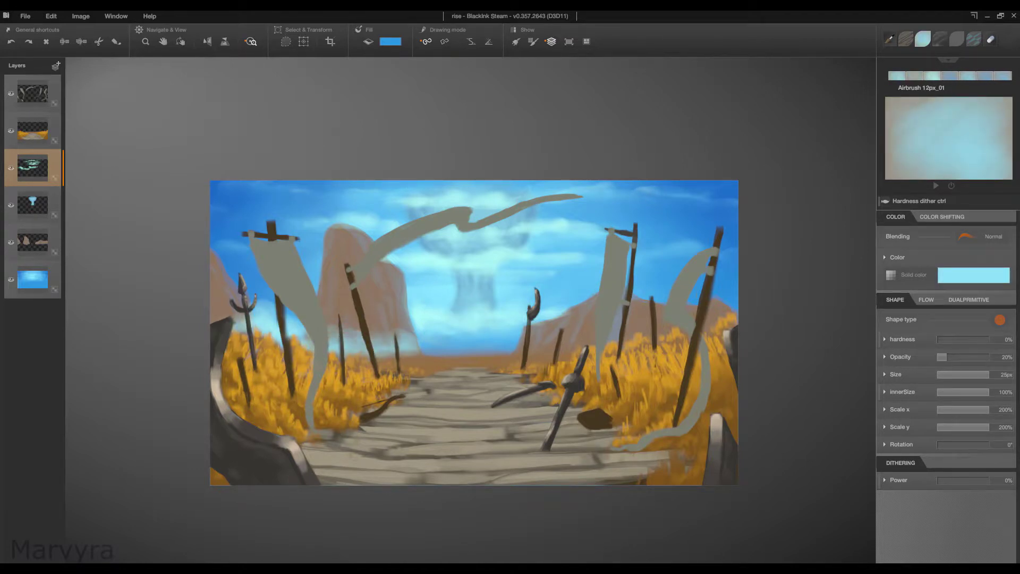
pyautogui.moveTo(303, 340); pyautogui.dragTo(340, 335)
pyautogui.moveTo(511, 348); pyautogui.dragTo(595, 340)
pyautogui.moveTo(31, 168)
pyautogui.mouseDown()
pyautogui.moveTo(69, 168)
pyautogui.moveTo(32, 130)
pyautogui.moveTo(31, 168)
pyautogui.mouseUp()
pyautogui.keyDown('alt'); pyautogui.click(601, 313); pyautogui.keyUp('alt')
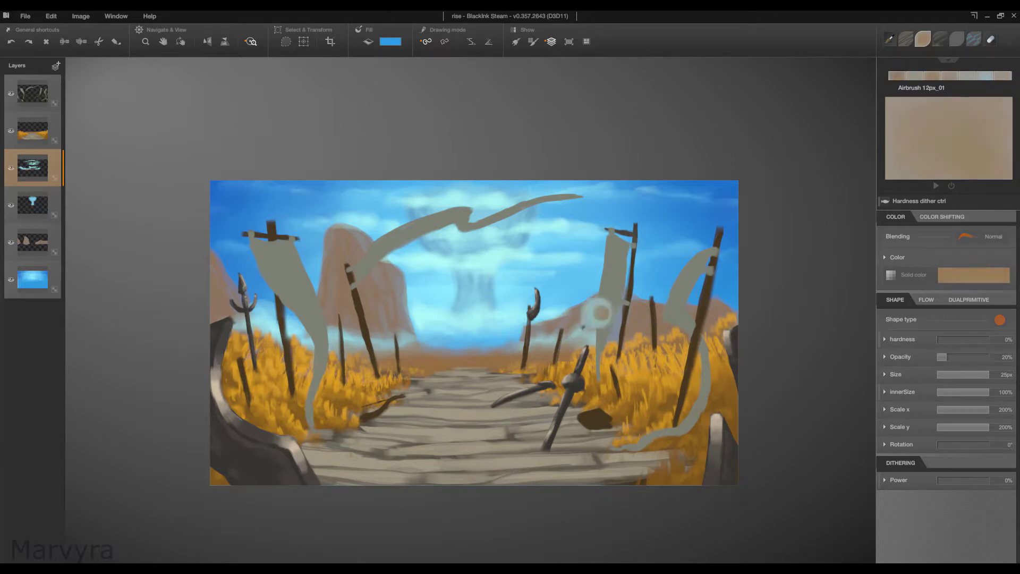
pyautogui.keyDown('alt'); pyautogui.click(659, 324); pyautogui.keyUp('alt')
pyautogui.scroll(1, 470, 314)
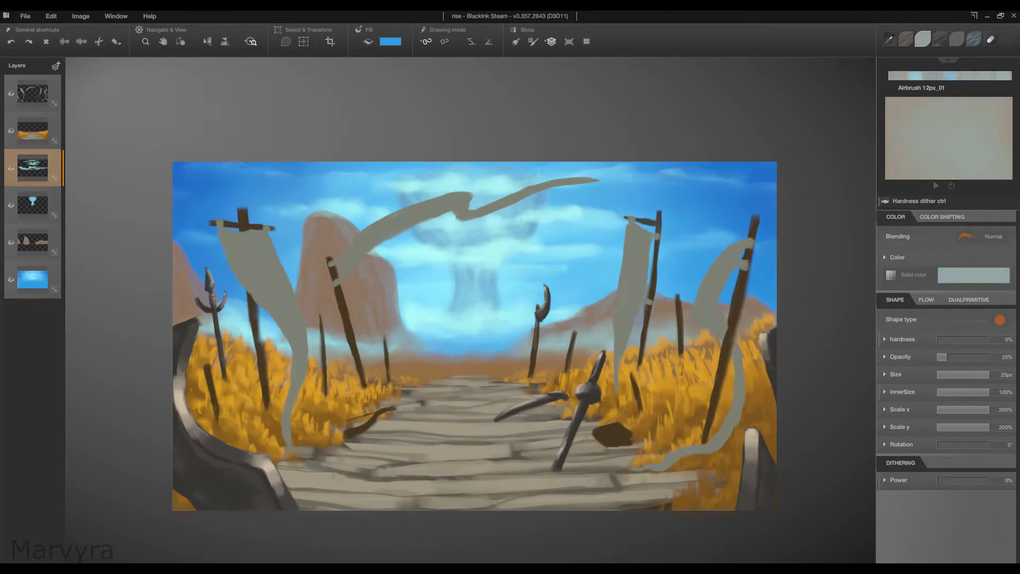
# Step: Repaint the flying ribbon and the leftmost hanging banner in light cream with the OneEdge textured 24px_02 brush at 25 px and 70% opacity
pyautogui.click(32, 93)
pyautogui.click(957, 39)
pyautogui.moveTo(345, 259)
pyautogui.mouseDown()
pyautogui.moveTo(372, 233)
pyautogui.moveTo(470, 195)
pyautogui.moveTo(596, 179)
pyautogui.mouseUp()
pyautogui.moveTo(250, 236)
pyautogui.mouseDown()
pyautogui.moveTo(290, 290)
pyautogui.moveTo(298, 462)
pyautogui.mouseUp()
pyautogui.moveTo(248, 250)
pyautogui.mouseDown()
pyautogui.moveTo(287, 284)
pyautogui.moveTo(295, 351)
pyautogui.moveTo(249, 268)
pyautogui.moveTo(285, 248)
pyautogui.moveTo(311, 306)
pyautogui.mouseUp()
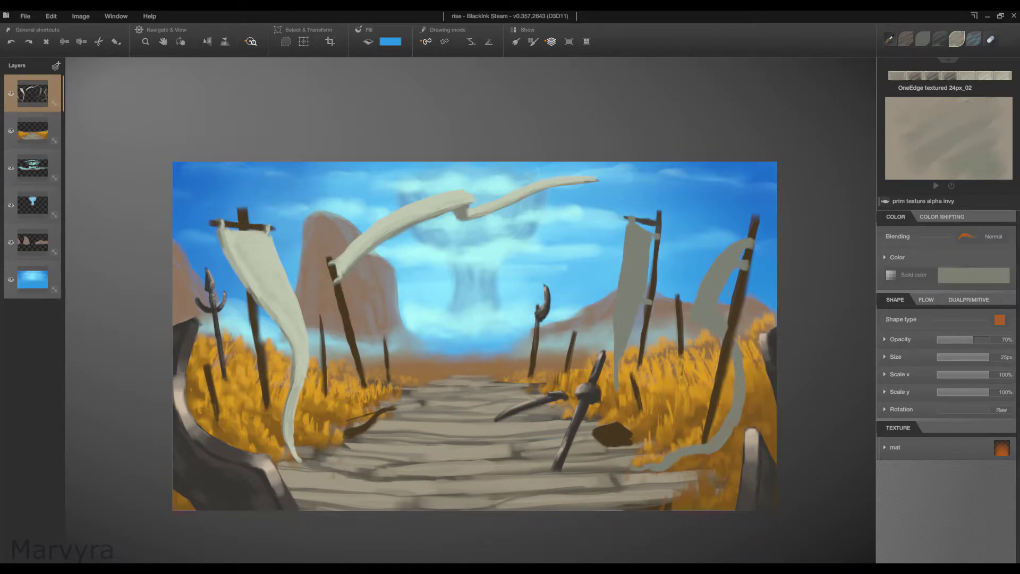
# Step: Repaint the two banners on the right side of the path in light cream textured strokes at 70% opacity
pyautogui.moveTo(641, 231); pyautogui.dragTo(620, 391)
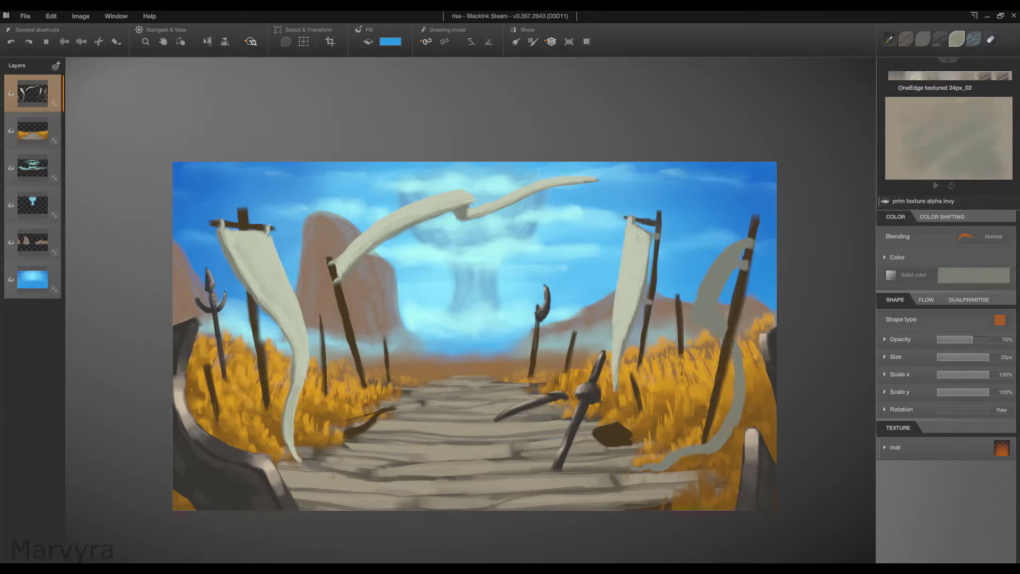
pyautogui.moveTo(647, 236); pyautogui.dragTo(637, 303)
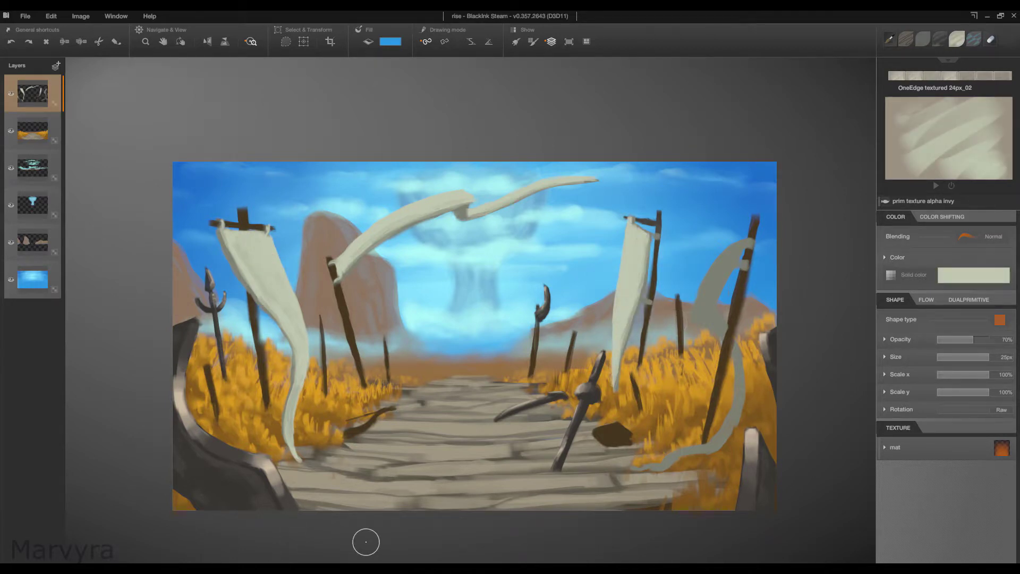
pyautogui.moveTo(749, 242)
pyautogui.mouseDown()
pyautogui.moveTo(691, 327)
pyautogui.moveTo(707, 451)
pyautogui.moveTo(638, 468)
pyautogui.mouseUp()
pyautogui.moveTo(736, 436)
pyautogui.mouseDown()
pyautogui.moveTo(717, 367)
pyautogui.moveTo(721, 303)
pyautogui.moveTo(701, 340)
pyautogui.mouseUp()
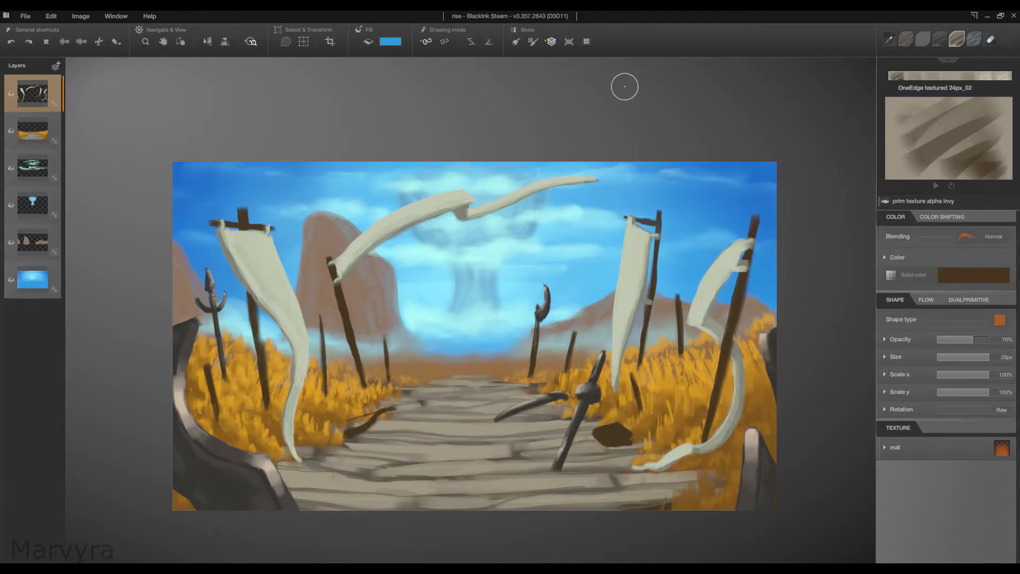
# Step: Place the Cloud9 logo image on the leftmost banner on a new layer and paint a blue border around it
pyautogui.hotkey('ctrl', 'shift', 'n')
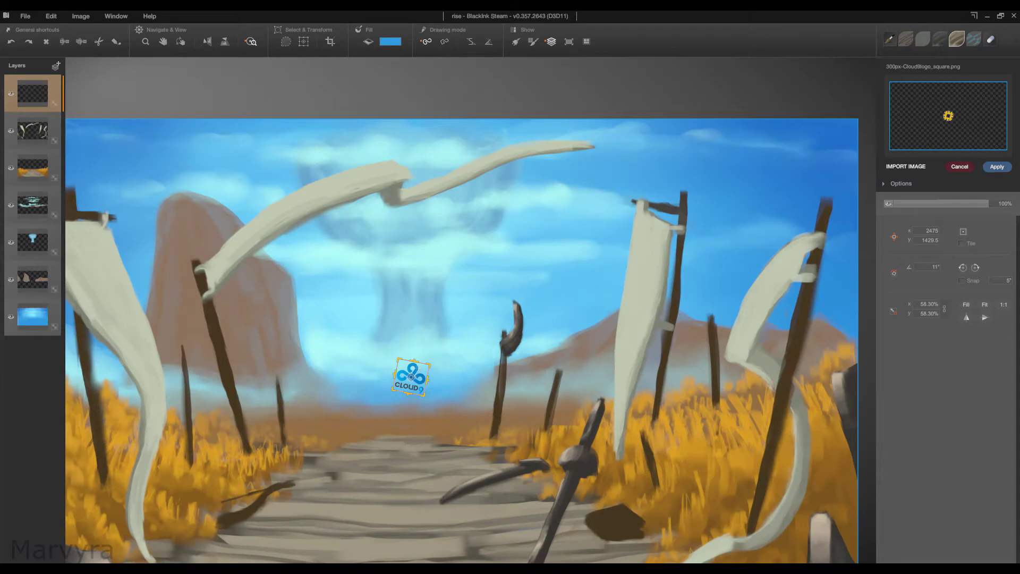
pyautogui.moveTo(692, 281); pyautogui.dragTo(693, 289)
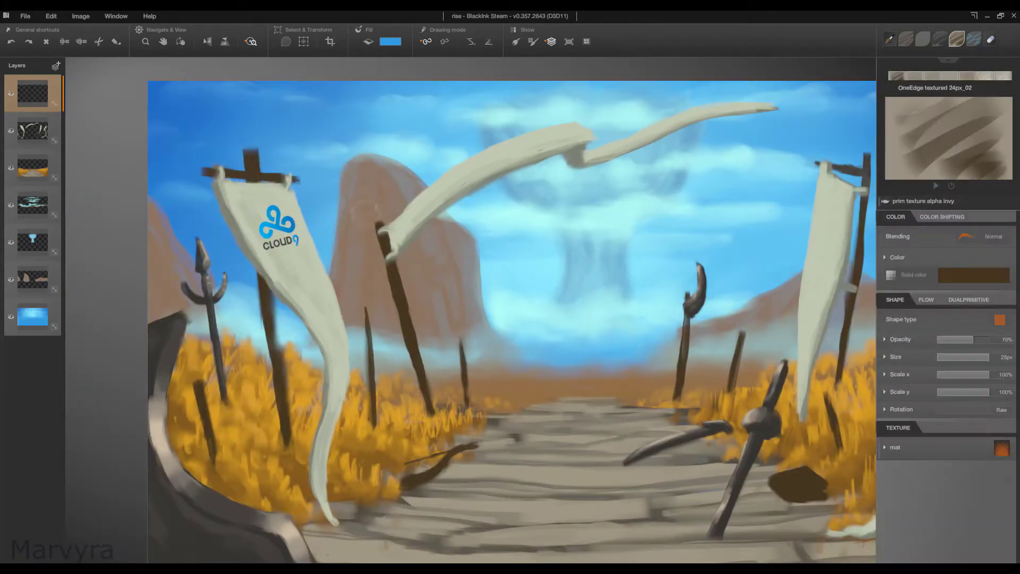
pyautogui.keyDown('alt'); pyautogui.click(257, 210); pyautogui.keyUp('alt')
pyautogui.moveTo(366, 130)
pyautogui.mouseDown()
pyautogui.moveTo(364, 229)
pyautogui.moveTo(403, 241)
pyautogui.mouseUp()
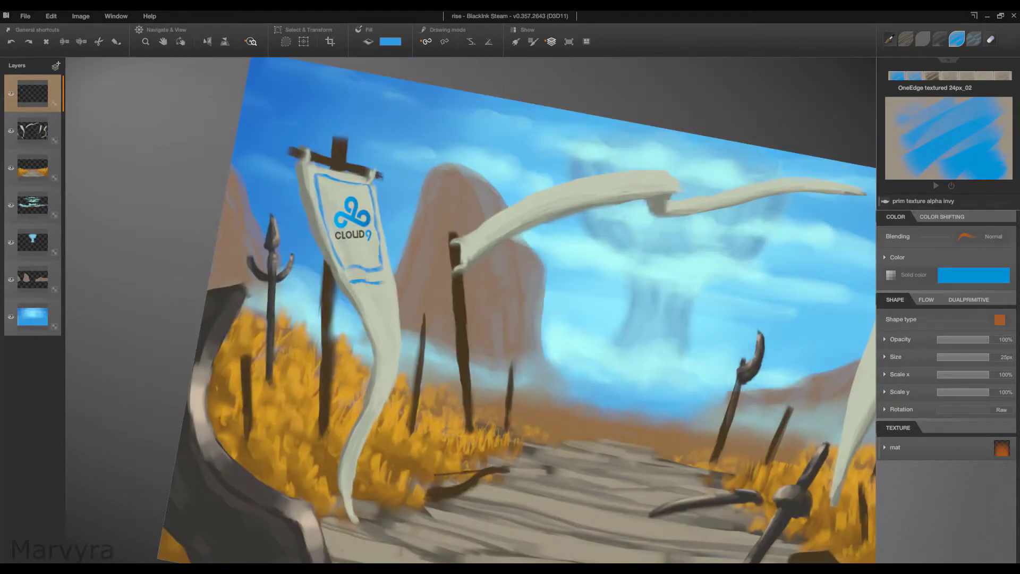
# Step: Paint blue arcs down the Cloud9 banner's tail, and decorate the hanging banner across the path with the Fnatic logo and orange markings
pyautogui.moveTo(374, 280); pyautogui.dragTo(355, 340)
pyautogui.moveTo(335, 287); pyautogui.dragTo(327, 346)
pyautogui.hotkey('ctrl', 'z')
pyautogui.moveTo(293, 230); pyautogui.dragTo(315, 262)
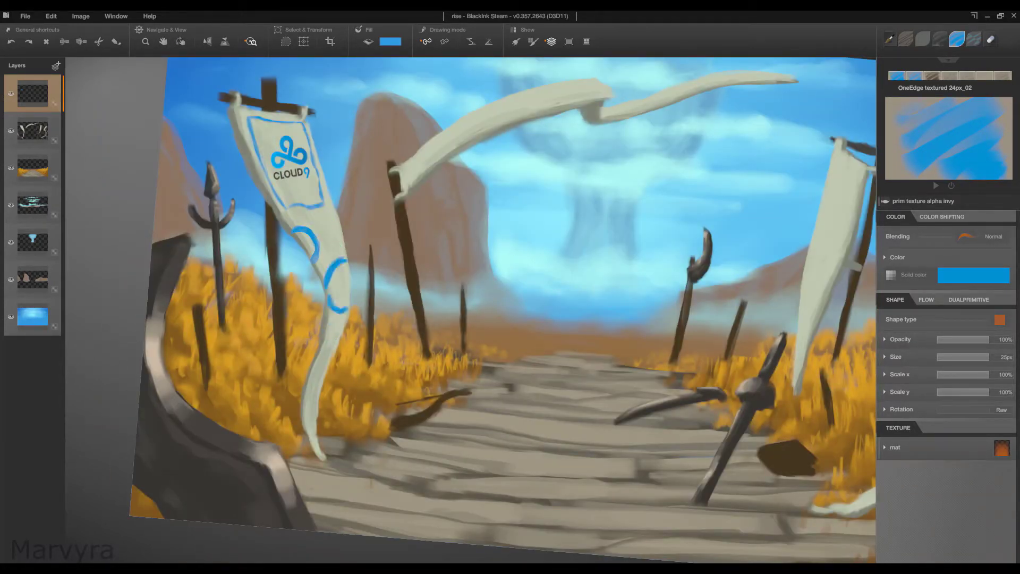
pyautogui.moveTo(338, 558); pyautogui.dragTo(383, 553)
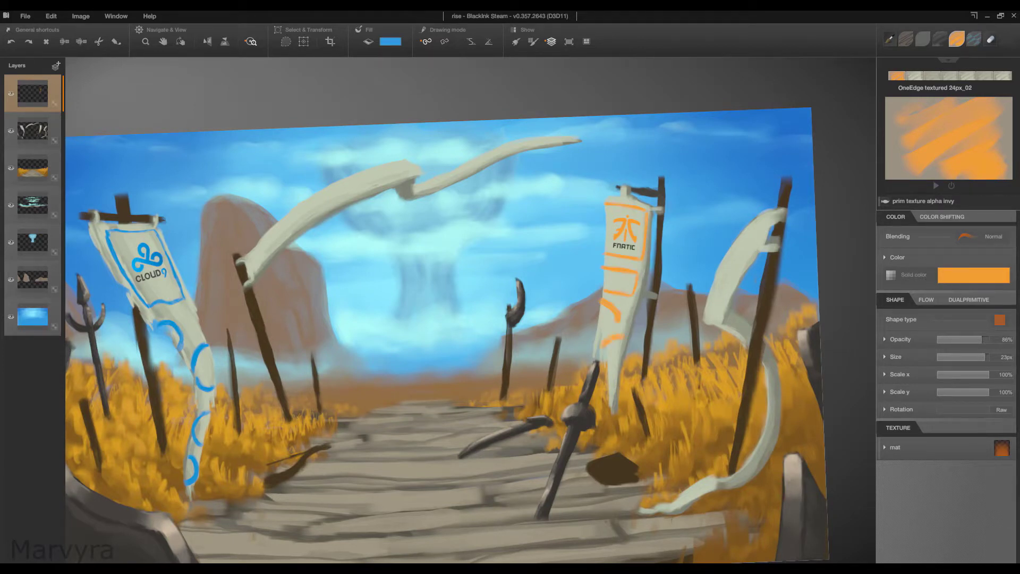
# Step: Weather the Cloud9 and Fnatic banners on the banner layer with cream textured strokes at 23 px, varying the opacity between 20% and 80%
pyautogui.keyDown('alt'); pyautogui.click(280, 286); pyautogui.keyUp('alt')
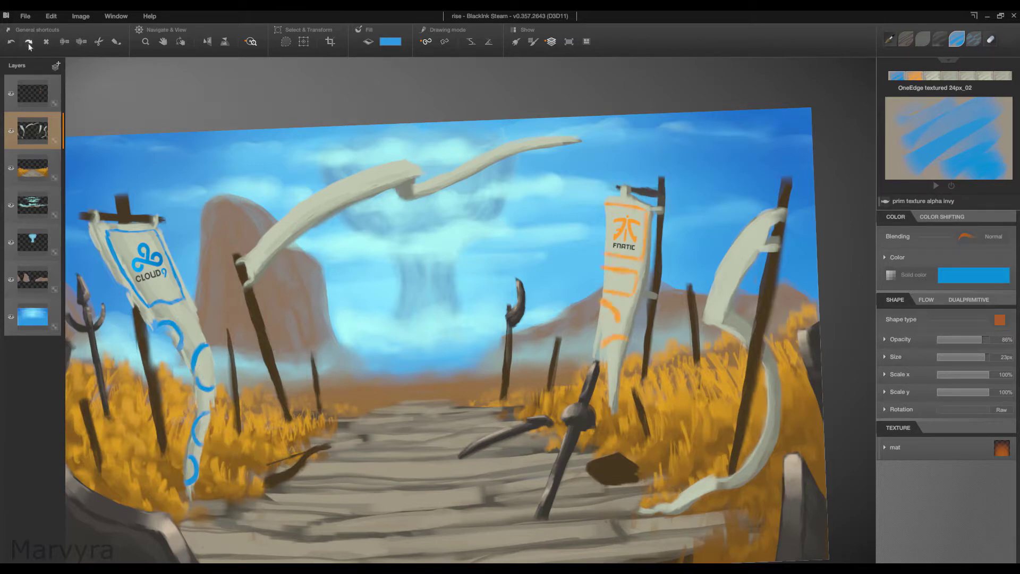
pyautogui.press('2')
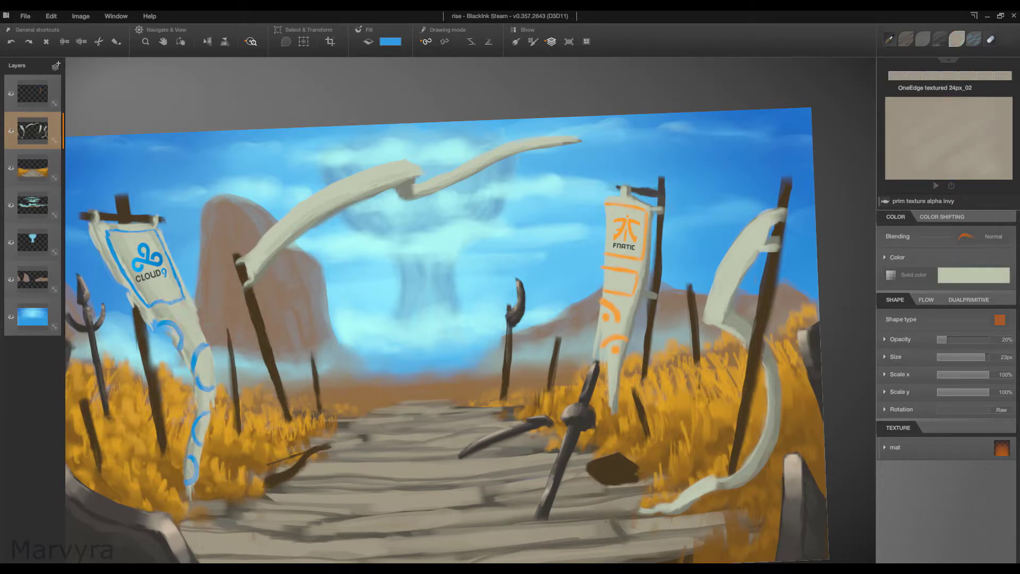
pyautogui.press('8')
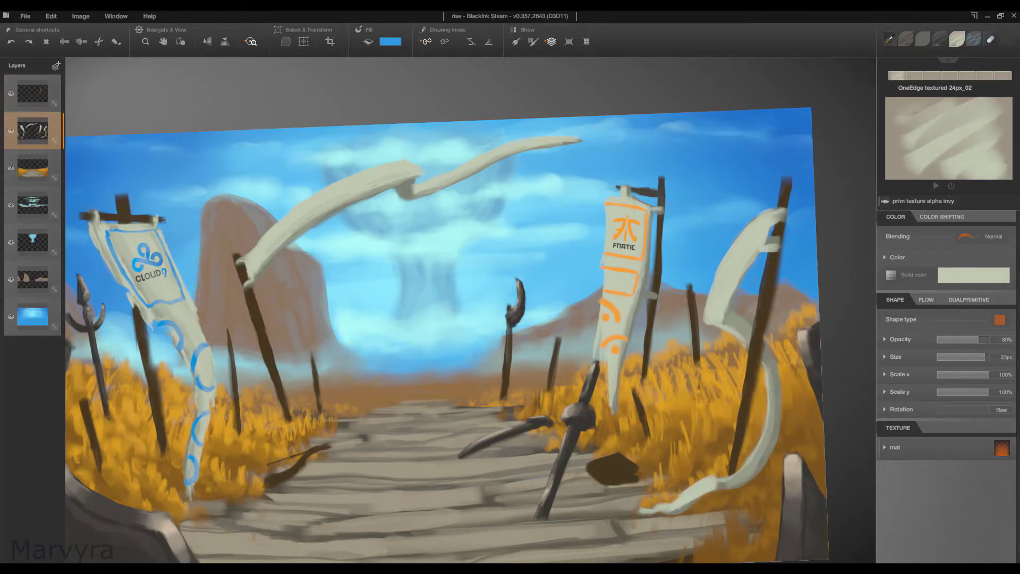
pyautogui.press('7')
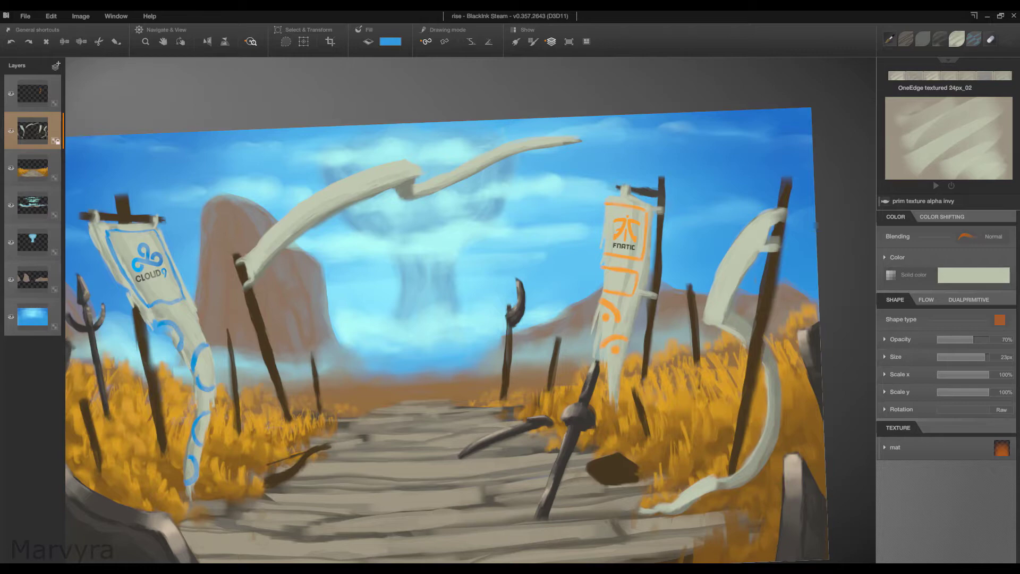
# Step: Soften the banner markings with cream strokes at 20% opacity and merge the decoration layer into the banner layer
pyautogui.click(33, 93)
pyautogui.press('2')
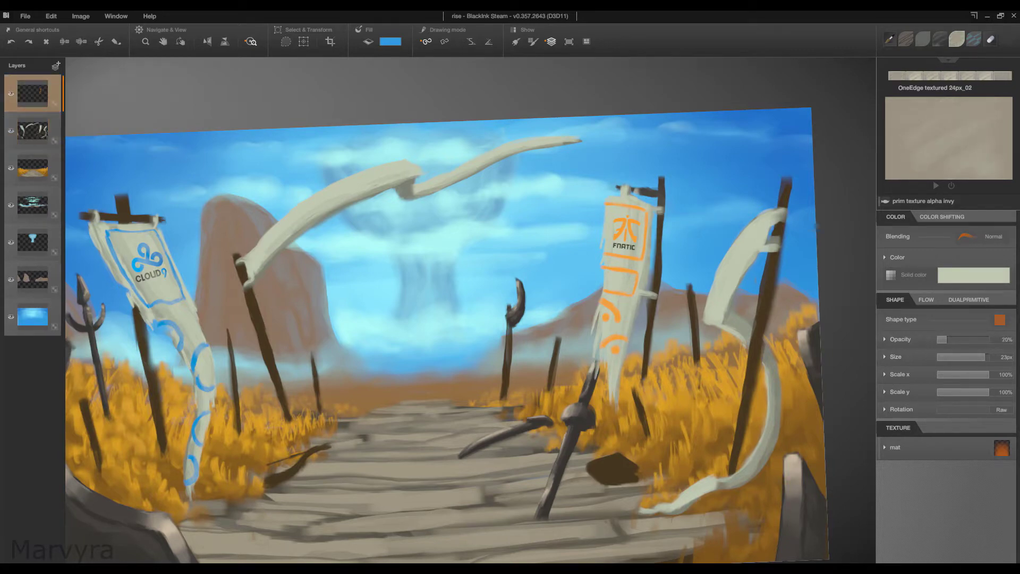
pyautogui.press('l')
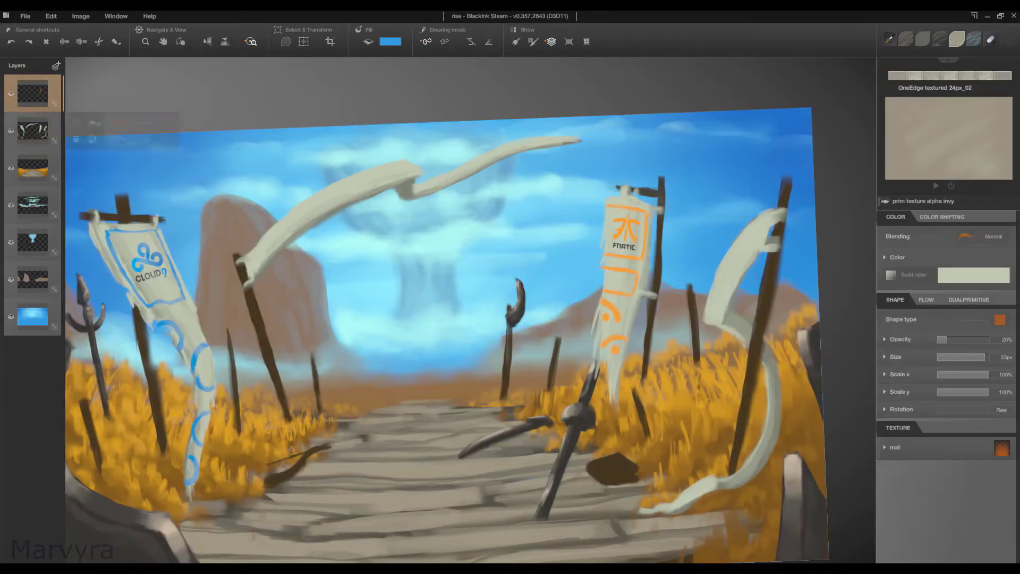
pyautogui.press('b')
pyautogui.click(33, 94)
pyautogui.click(173, 94)
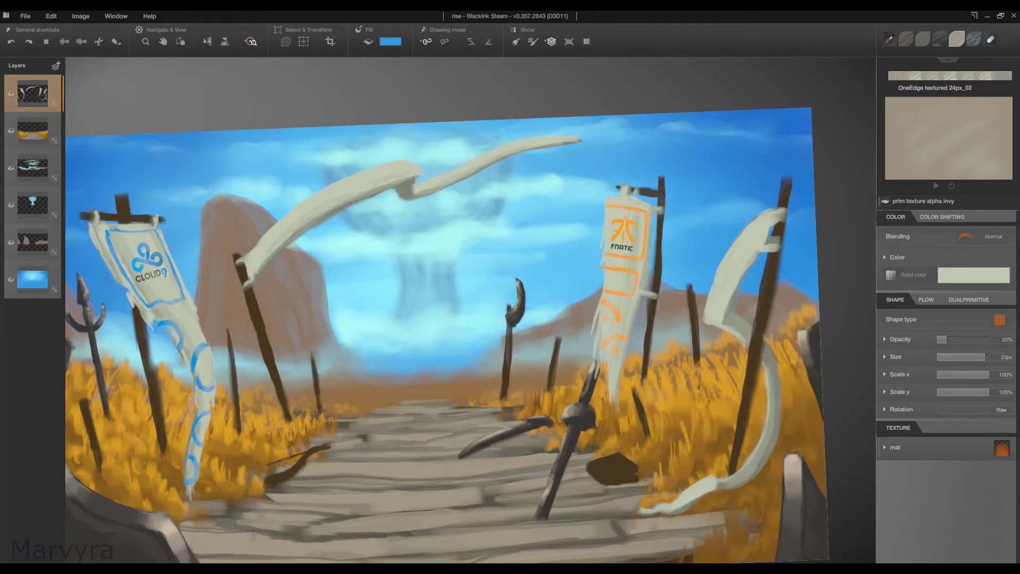
# Step: Add a dark emblem to the flying ribbon on a new layer and paint dark grey chevrons and symbols along it at 15–25 px
pyautogui.hotkey('ctrl', '0')
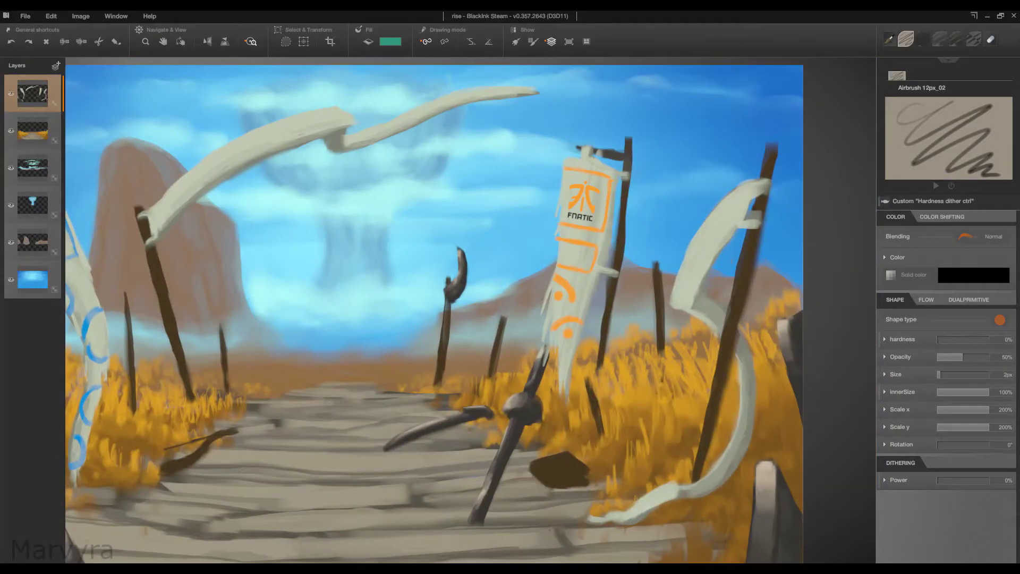
pyautogui.hotkey('ctrl', '0')
pyautogui.press('[')
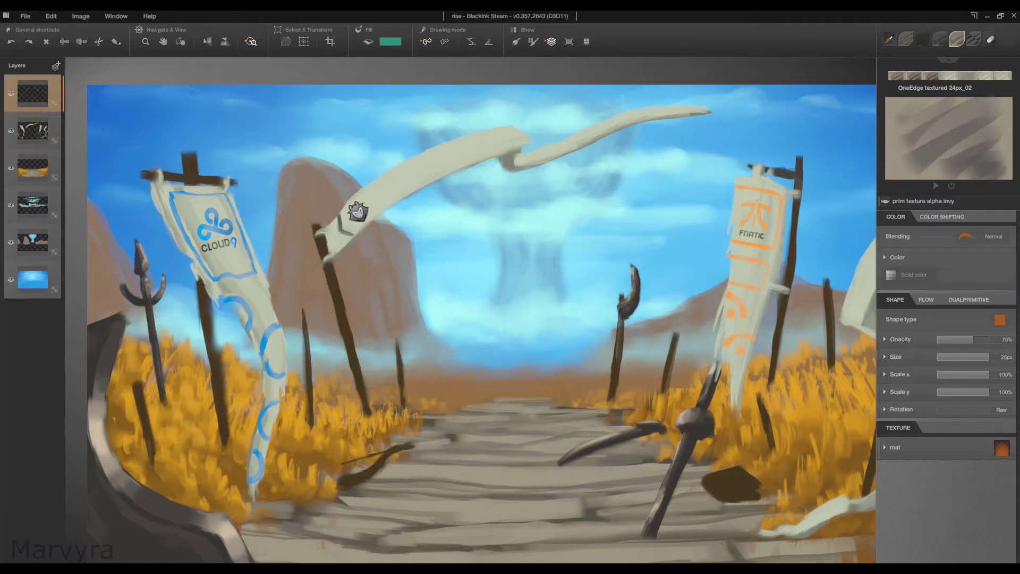
pyautogui.moveTo(367, 187); pyautogui.dragTo(381, 216)
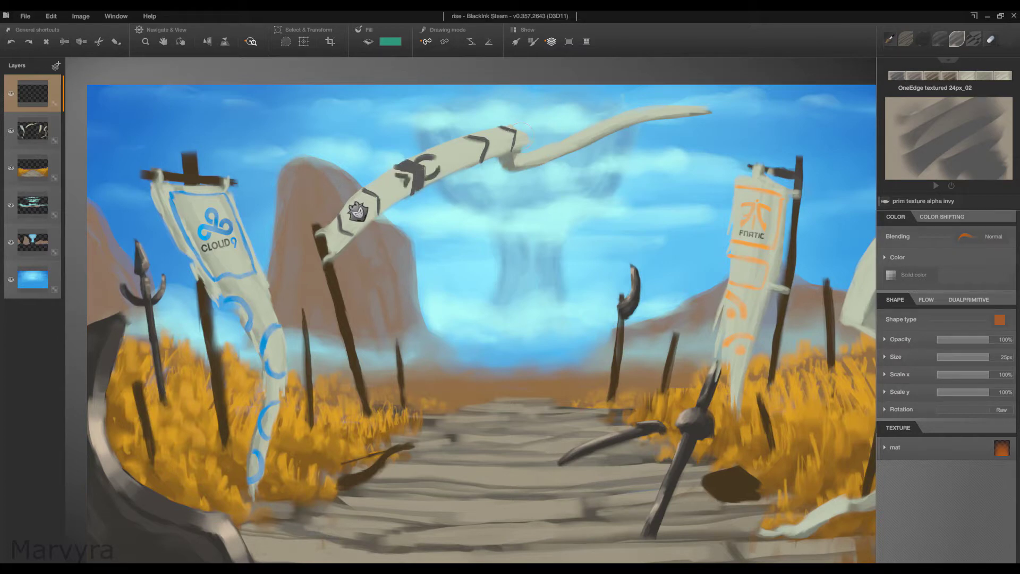
pyautogui.press('[')
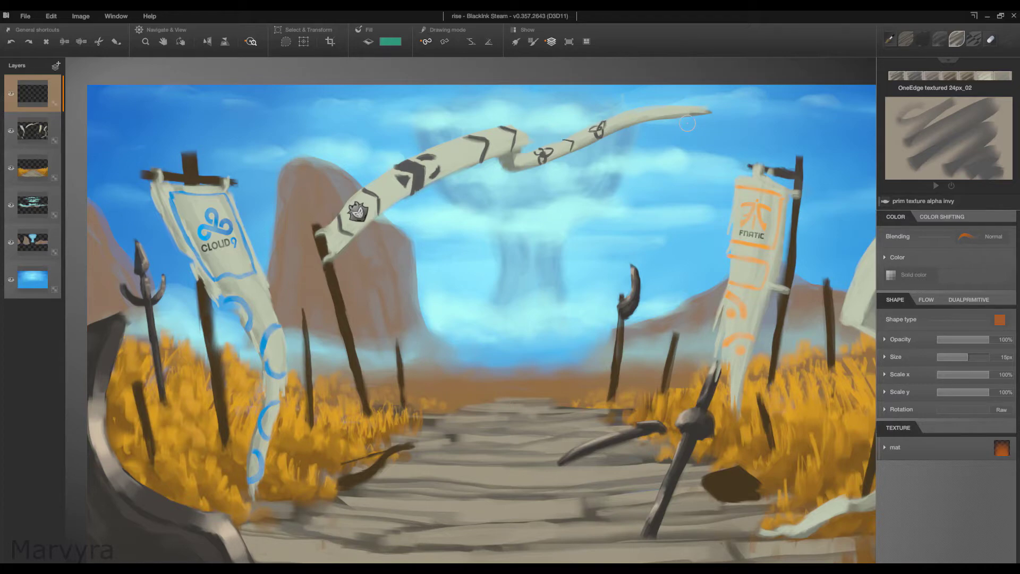
pyautogui.scroll(1, 218, 351)
pyautogui.scroll(-2, 473, 311)
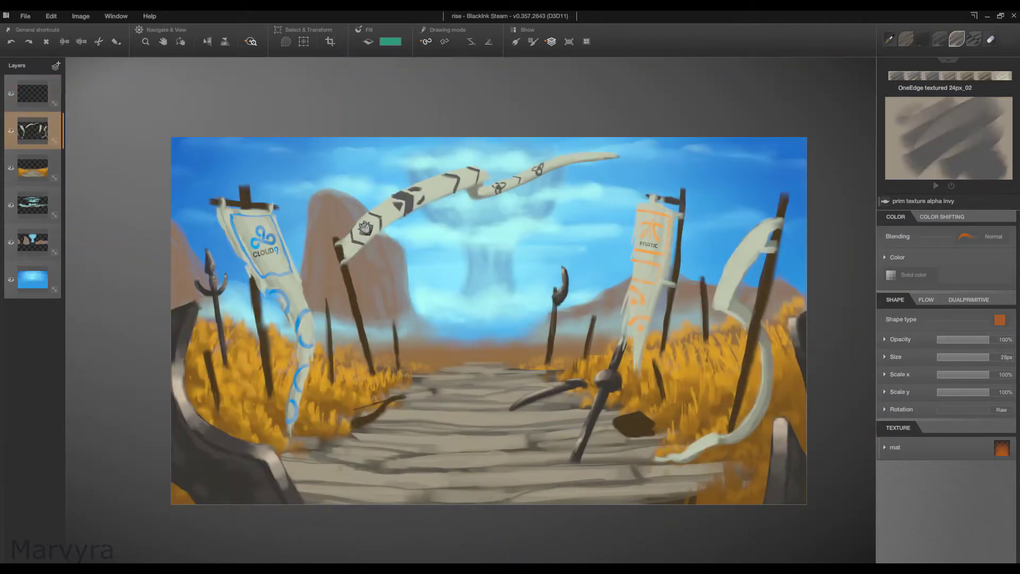
# Step: Shade and weather the flying ribbon with textured strokes at 25 px, and merge its markings into the banner layer
pyautogui.keyDown('alt'); pyautogui.click(465, 189); pyautogui.keyUp('alt')
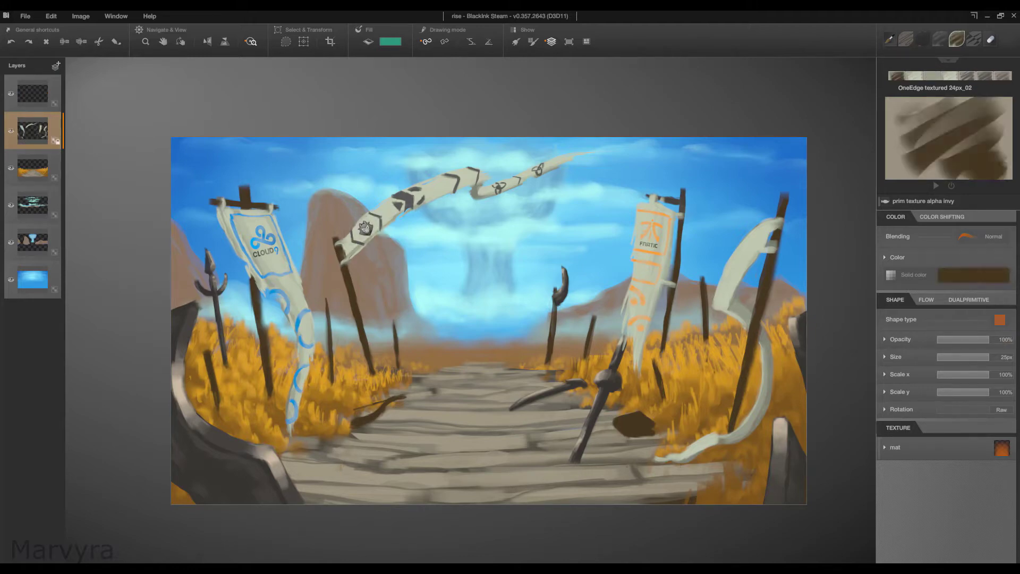
pyautogui.moveTo(372, 224); pyautogui.dragTo(455, 183)
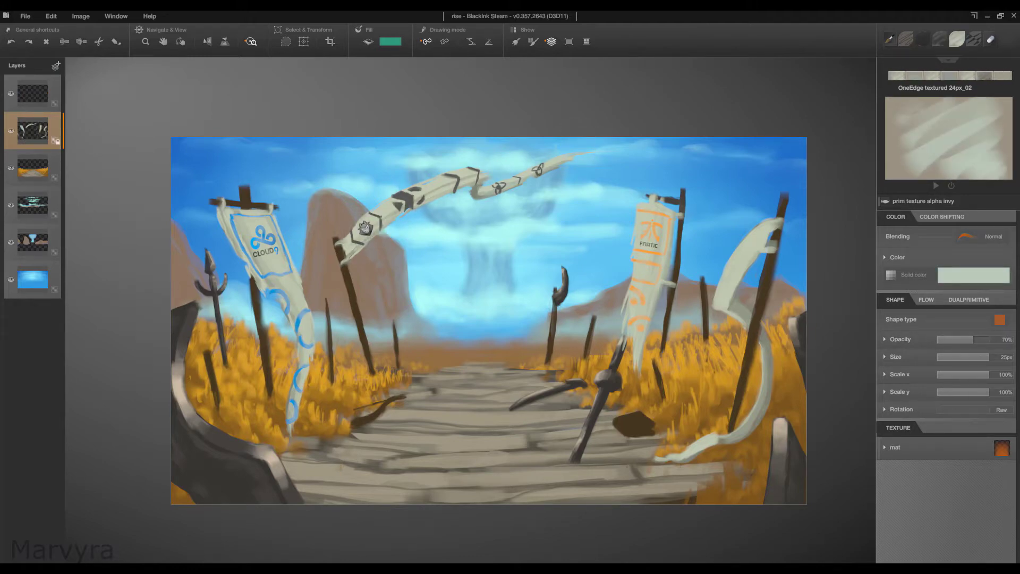
pyautogui.press('Delete')
pyautogui.scroll(2, 425, 137)
pyautogui.scroll(-2, 470, 310)
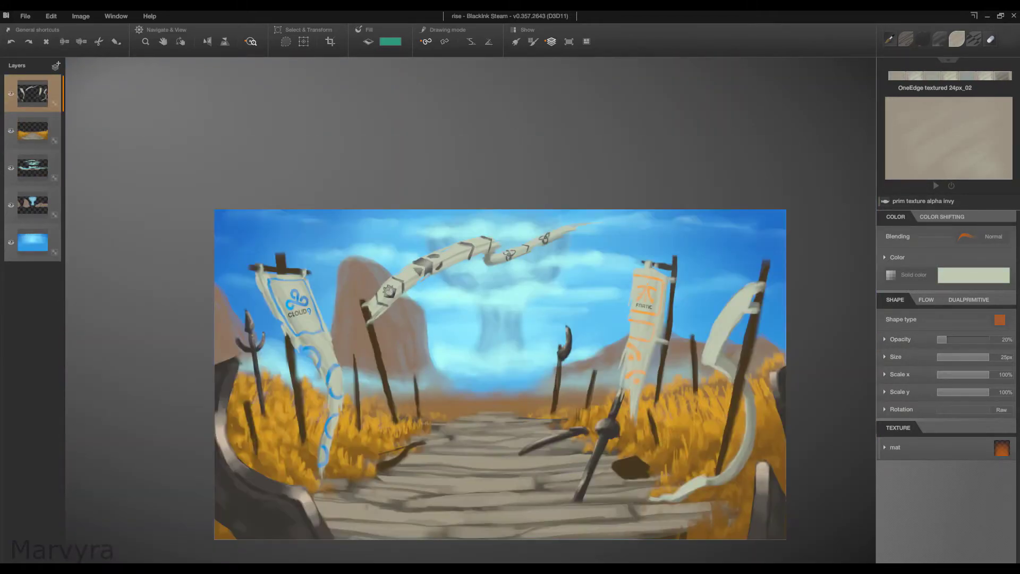
# Step: Repaint the tail of the flying ribbon in dark grey with textured 25 px strokes on the banner layer
pyautogui.scroll(1, 471, 313)
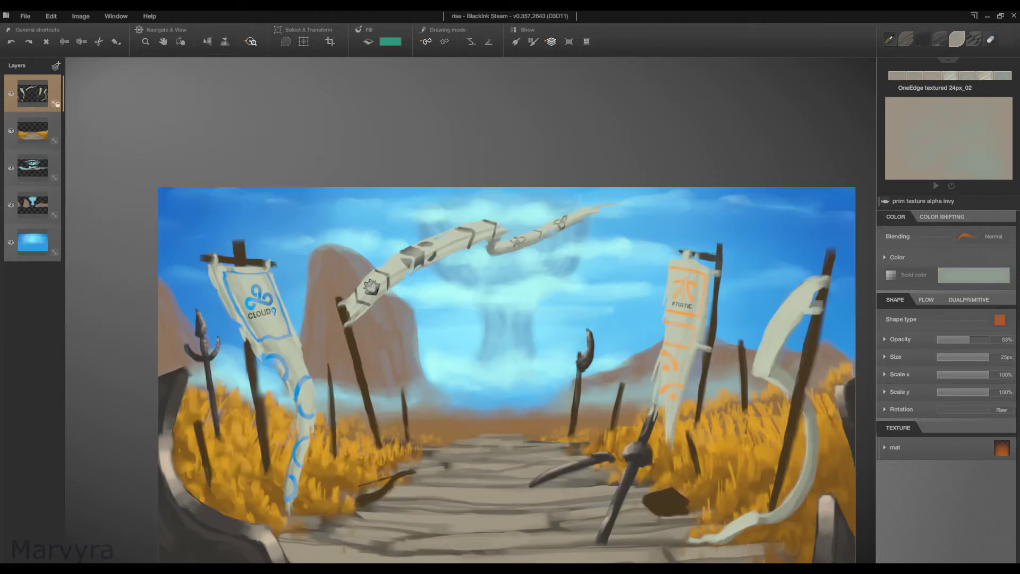
pyautogui.moveTo(503, 243)
pyautogui.mouseDown()
pyautogui.moveTo(608, 205)
pyautogui.moveTo(553, 234)
pyautogui.mouseUp()
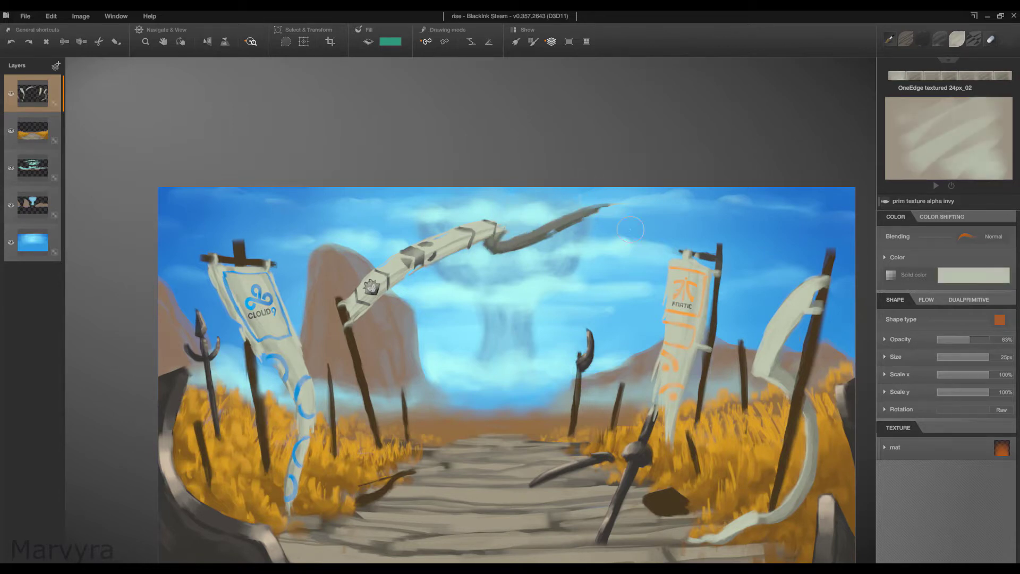
pyautogui.moveTo(597, 282); pyautogui.dragTo(561, 246)
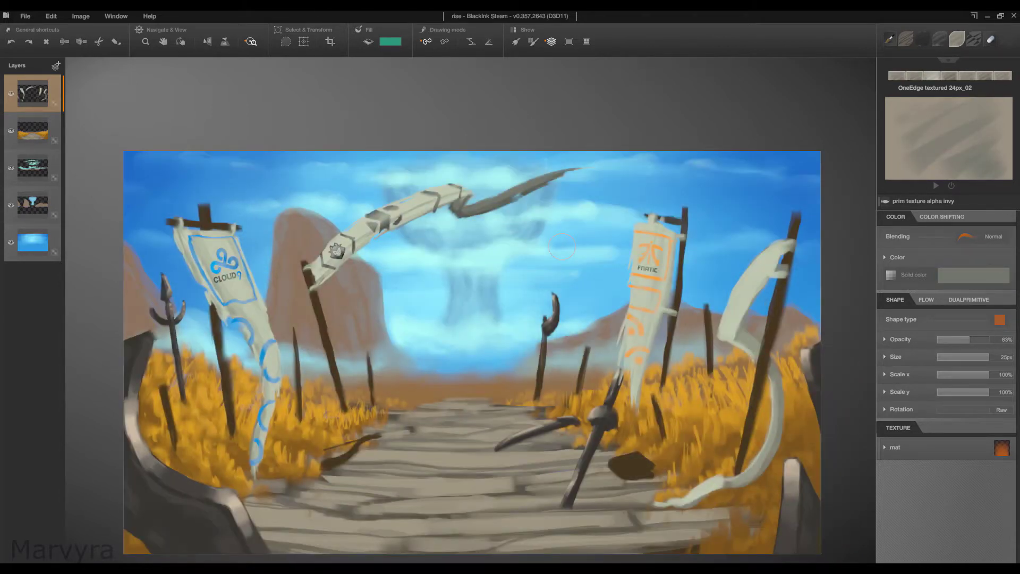
pyautogui.keyDown('alt'); pyautogui.click(761, 255); pyautogui.keyUp('alt')
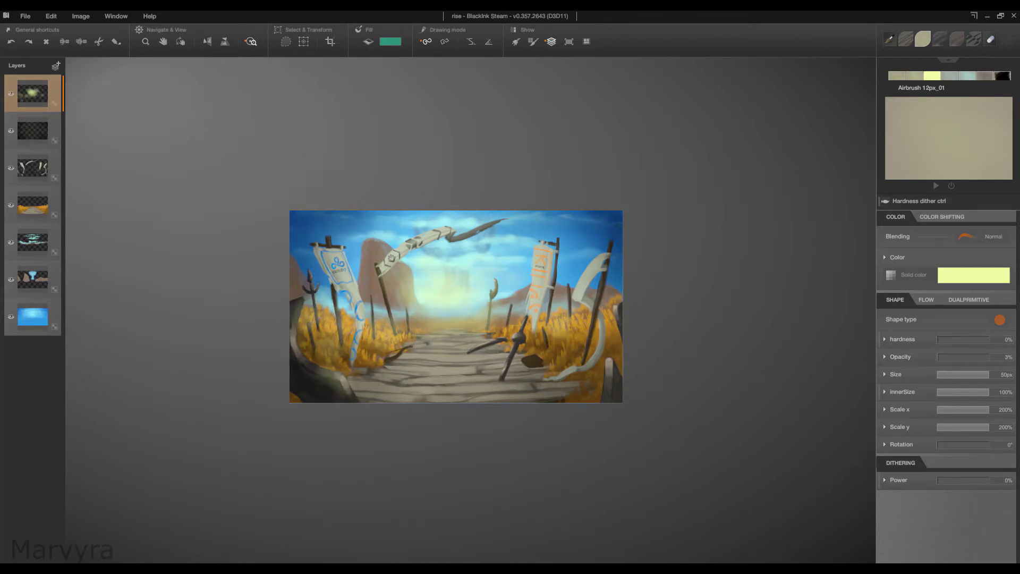
# Step: Airbrush a pale yellow glow over the horizon at 50 px and 5% opacity, and compare the scene with and without it
pyautogui.scroll(-2, 460, 308)
pyautogui.scroll(2, 460, 307)
pyautogui.scroll(-2, 460, 307)
pyautogui.scroll(3, 460, 307)
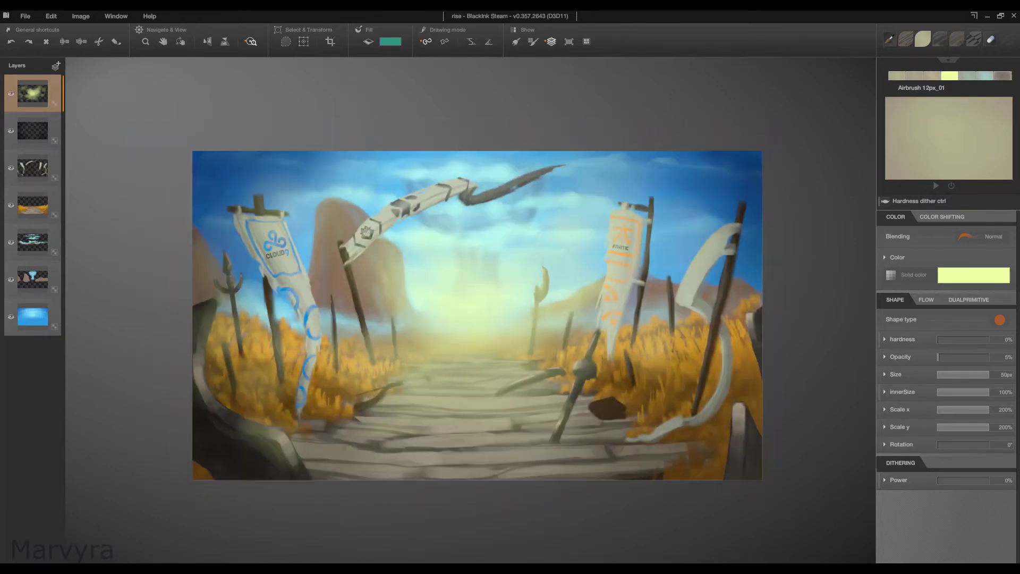
pyautogui.click(10, 94)
pyautogui.click(10, 95)
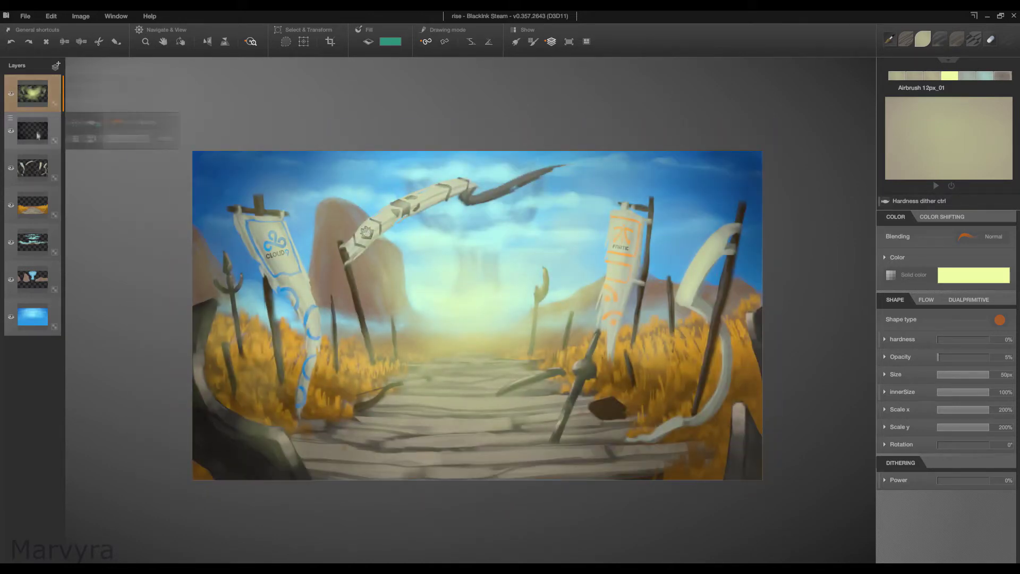
# Step: Move the glow layer beneath the empty layer
pyautogui.hotkey('ctrl', 'Down')
pyautogui.scroll(-4, 343, 381)
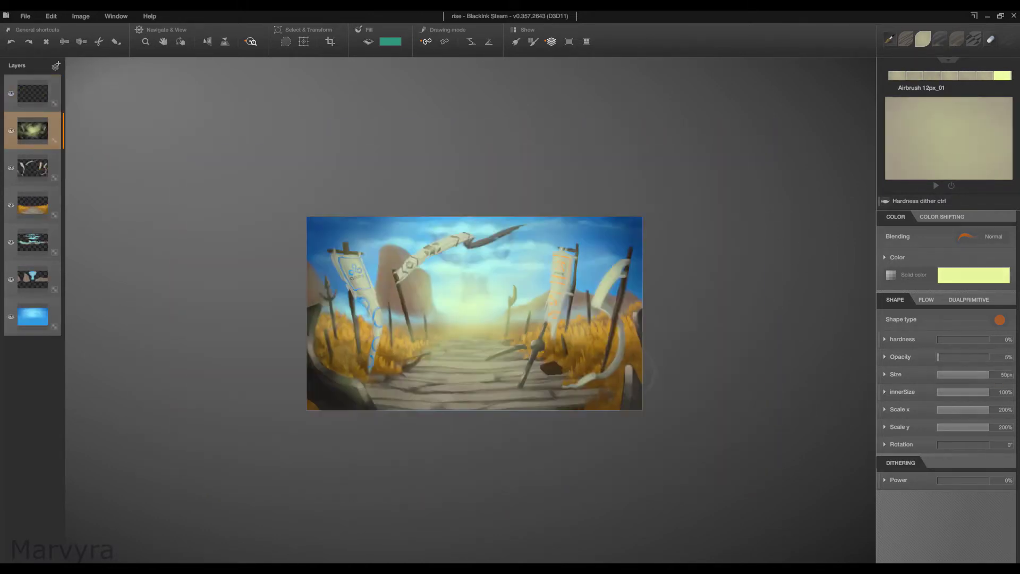
pyautogui.scroll(1, 343, 381)
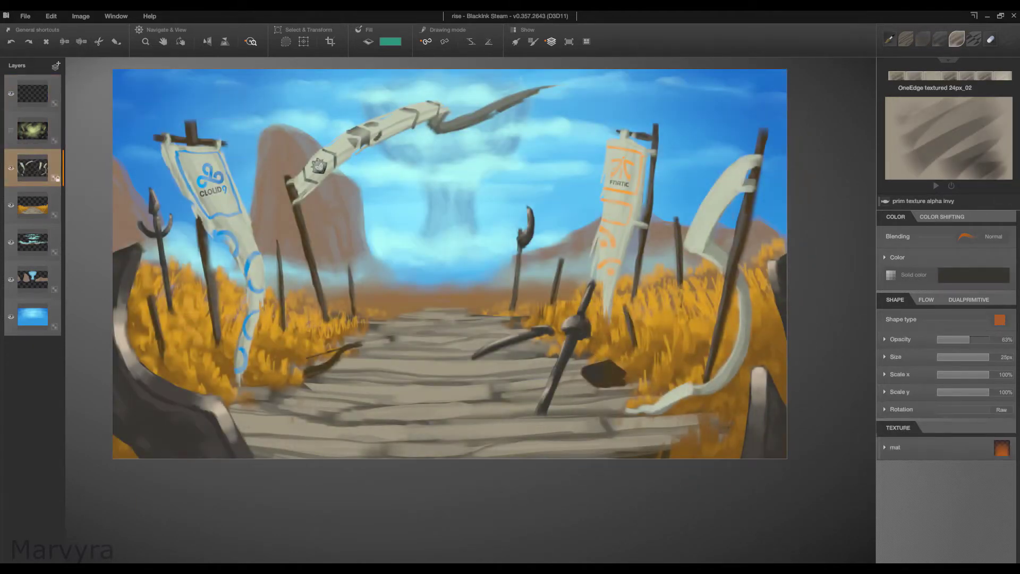
# Step: Define the dark block beside the pickaxe with dark and light textured 25 px strokes on the banner layer
pyautogui.moveTo(585, 314); pyautogui.dragTo(611, 292)
pyautogui.moveTo(606, 356); pyautogui.dragTo(633, 335)
pyautogui.moveTo(596, 374); pyautogui.dragTo(612, 374)
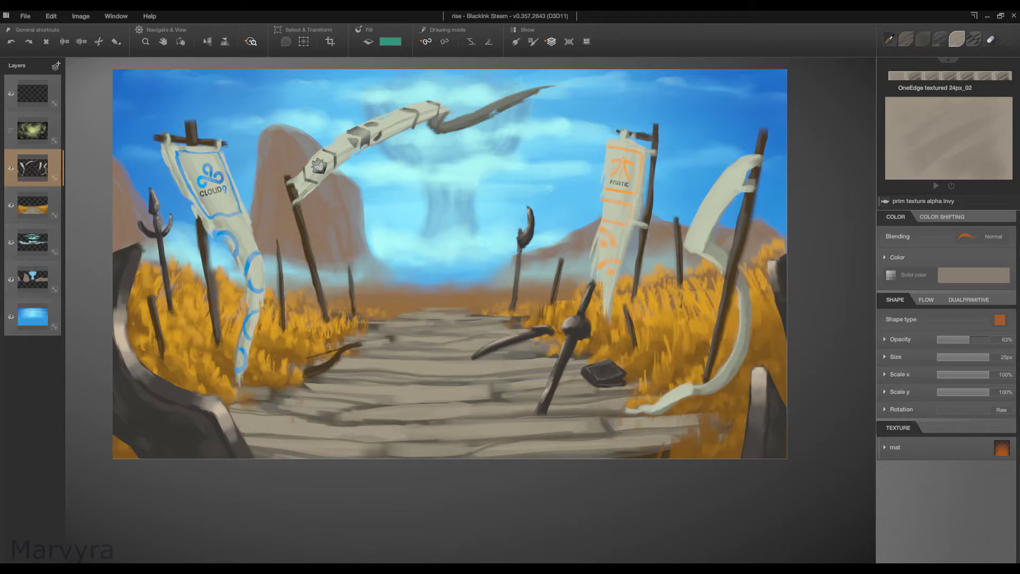
pyautogui.keyDown('alt'); pyautogui.click(611, 359); pyautogui.keyUp('alt')
pyautogui.keyDown('alt'); pyautogui.click(622, 353); pyautogui.keyUp('alt')
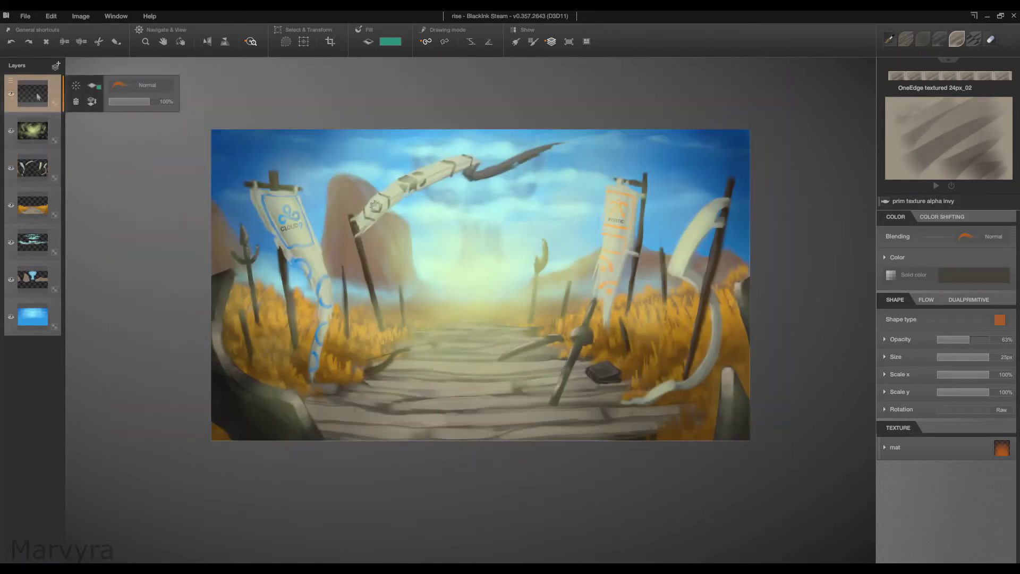
# Step: Airbrush yellow light into the sky beside the distant tower at 25 and 50 px, and place its layer above the glow layer
pyautogui.click(974, 275)
pyautogui.click(817, 299)
pyautogui.click(451, 260)
pyautogui.moveTo(33, 94); pyautogui.dragTo(33, 130)
pyautogui.click(923, 39)
pyautogui.moveTo(441, 249); pyautogui.dragTo(452, 261)
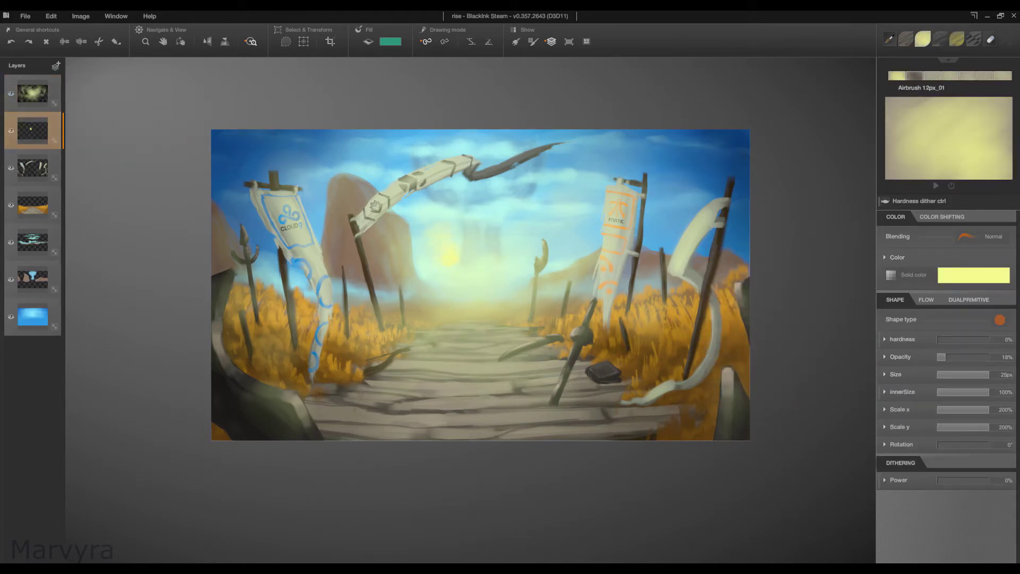
pyautogui.moveTo(33, 130); pyautogui.dragTo(32, 94)
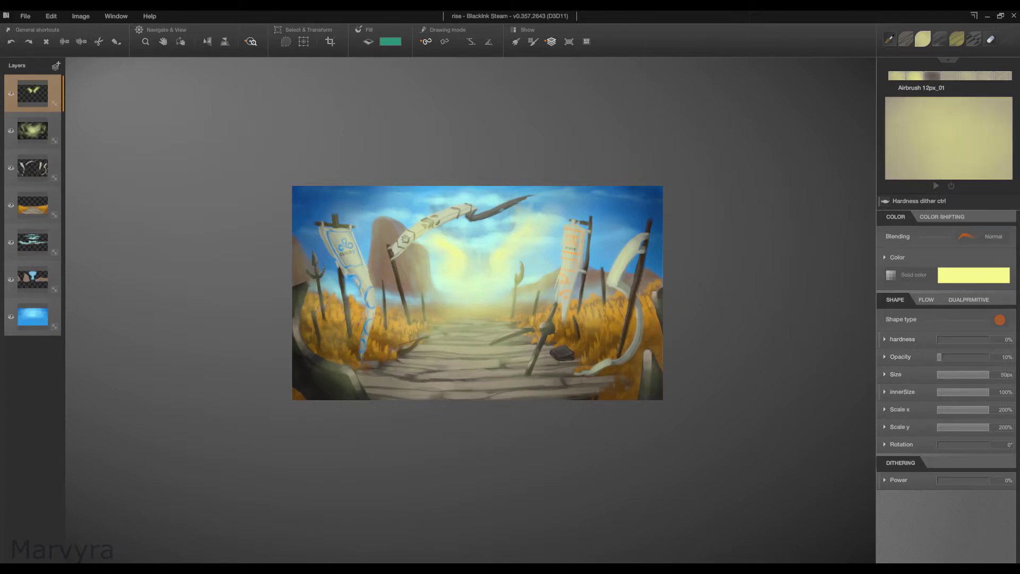
pyautogui.scroll(2, 458, 234)
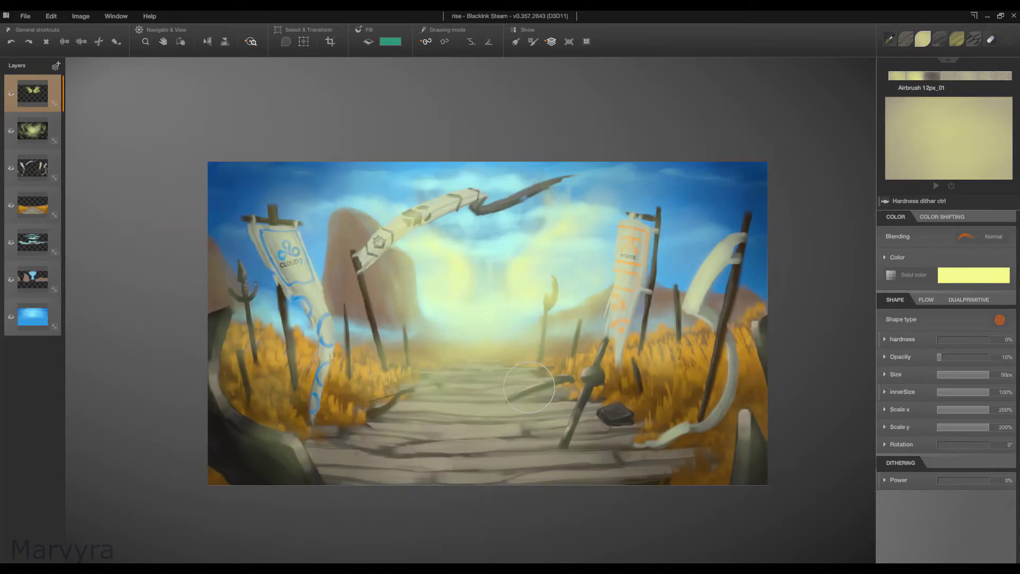
# Step: Fade the ribbon and distant weapons on the banner layer, and airbrush pale cloud highlights on a new top layer at 25 px and 20% opacity
pyautogui.click(32, 168)
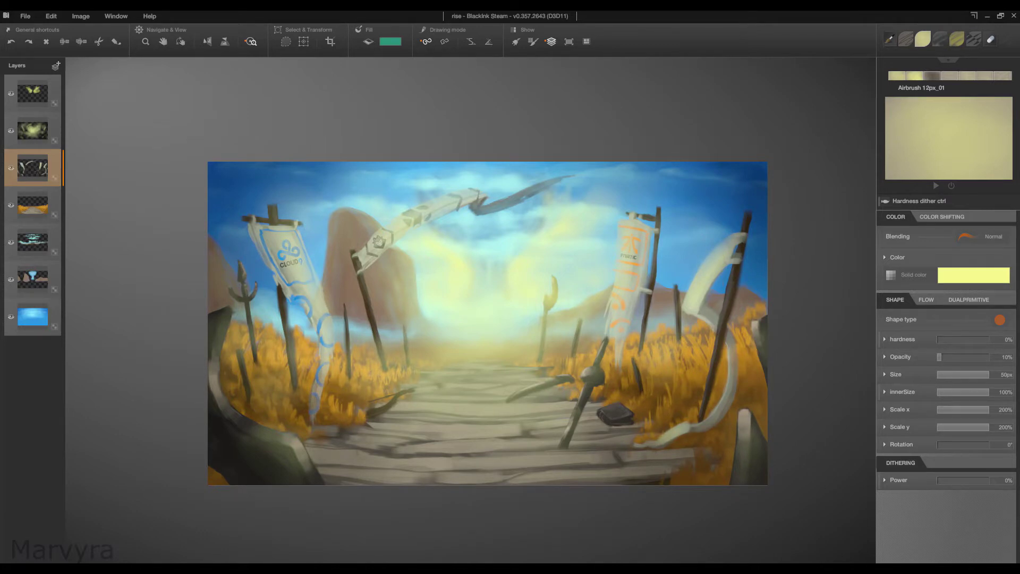
pyautogui.click(55, 65)
pyautogui.click(928, 39)
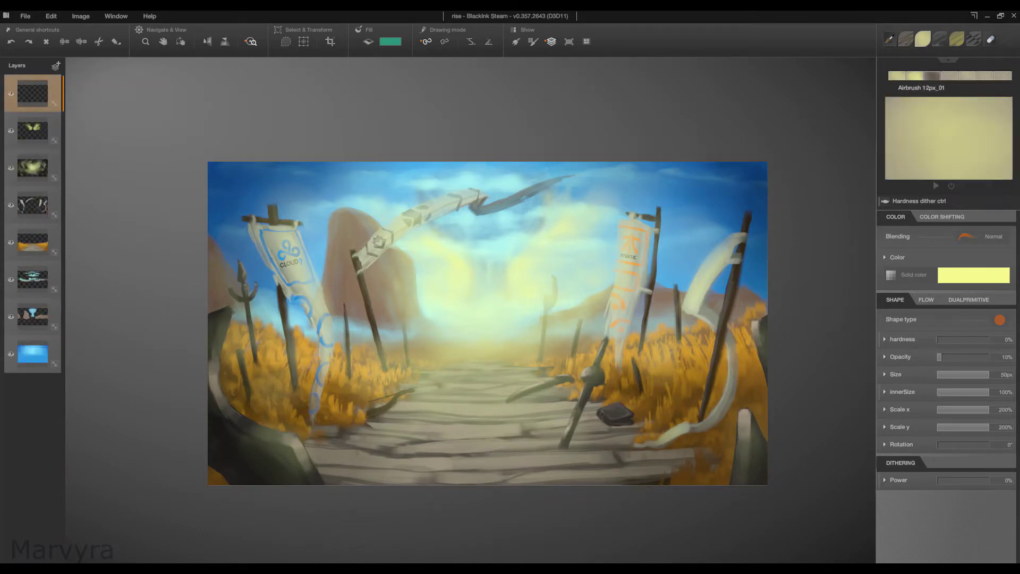
pyautogui.moveTo(1006, 359); pyautogui.dragTo(999, 359)
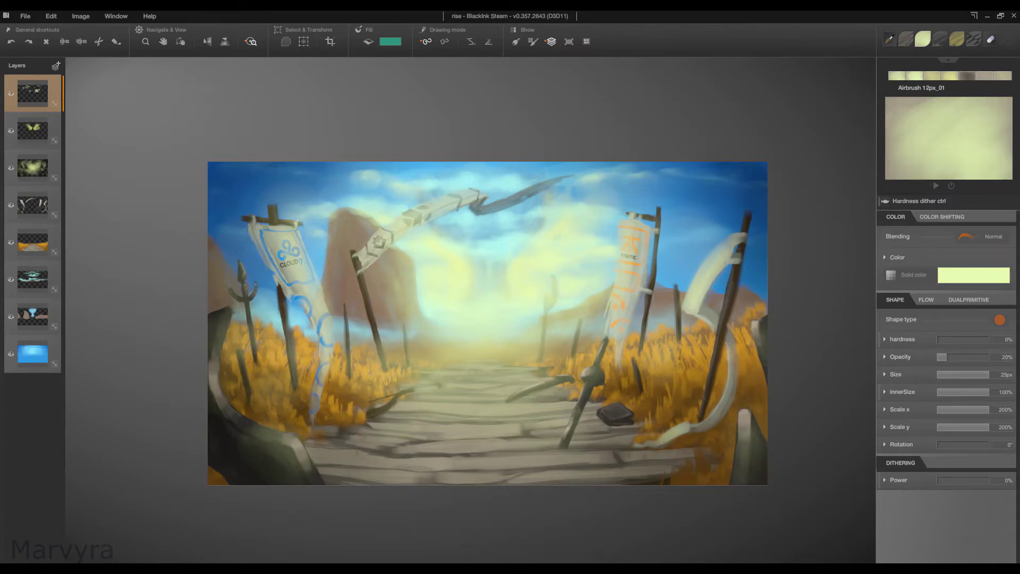
pyautogui.click(788, 321)
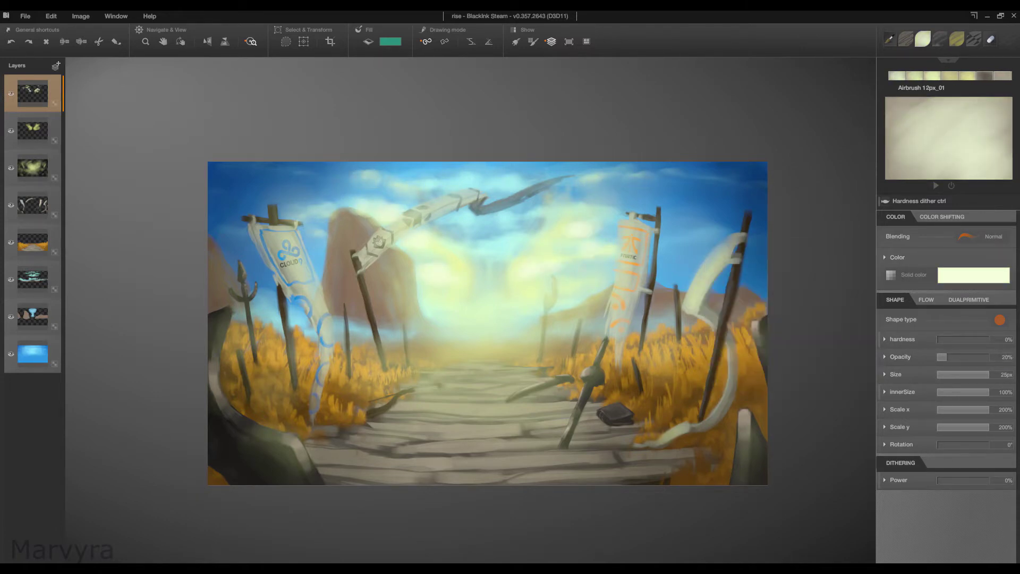
pyautogui.click(334, 177)
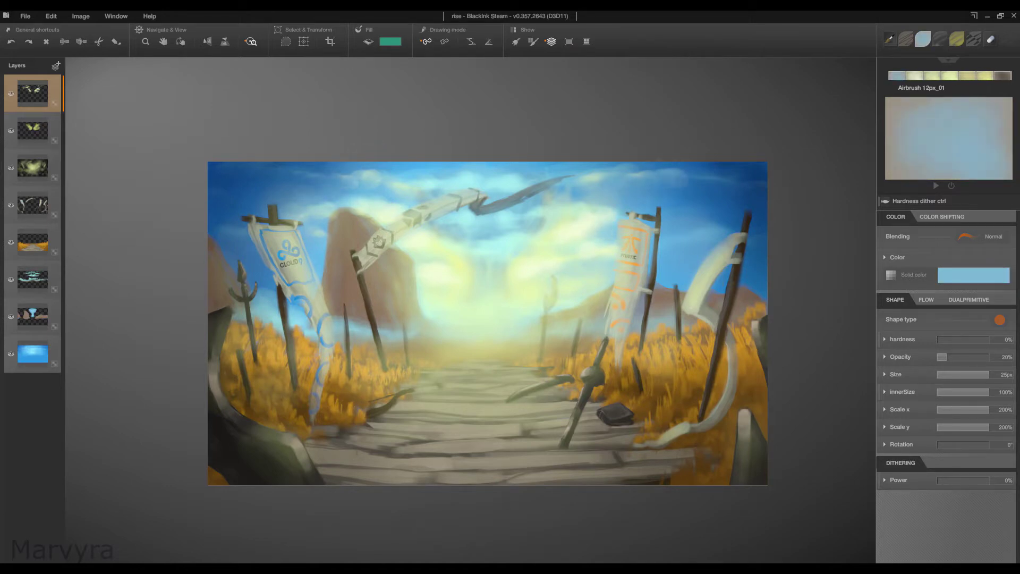
# Step: Airbrush bright yellow accents beside the tower, and spread wide yellow rays on the light layer below at 50 px and 5% opacity
pyautogui.click(529, 253)
pyautogui.click(481, 233)
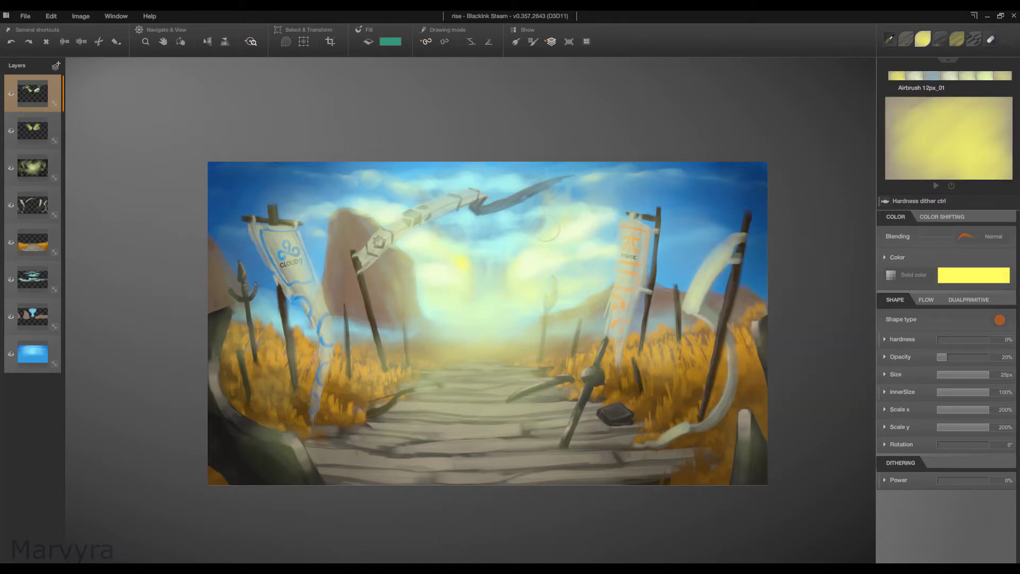
pyautogui.click(33, 130)
pyautogui.moveTo(942, 357); pyautogui.dragTo(939, 358)
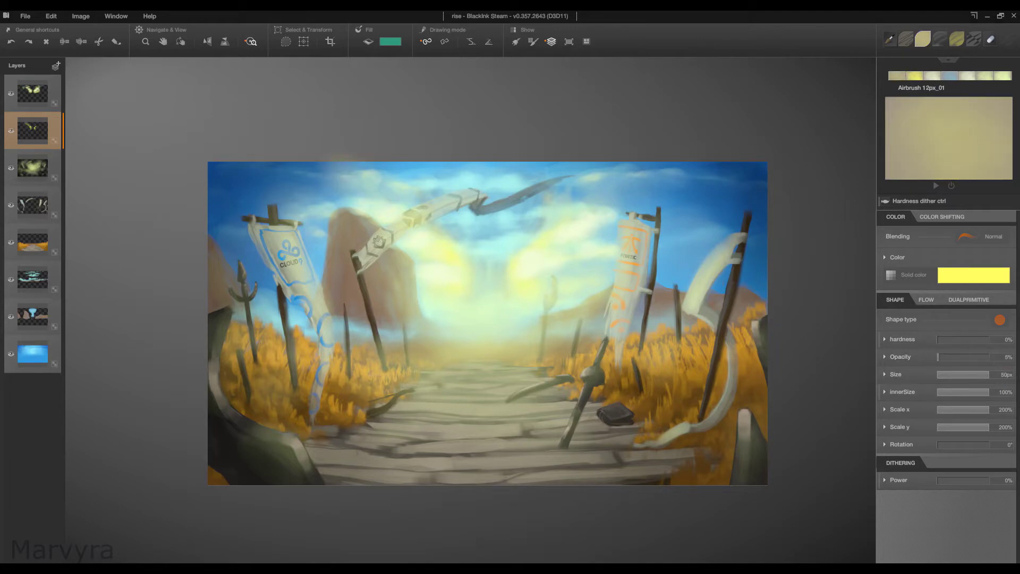
pyautogui.moveTo(335, 176); pyautogui.dragTo(394, 201)
pyautogui.moveTo(611, 228); pyautogui.dragTo(733, 197)
pyautogui.scroll(-2, 488, 323)
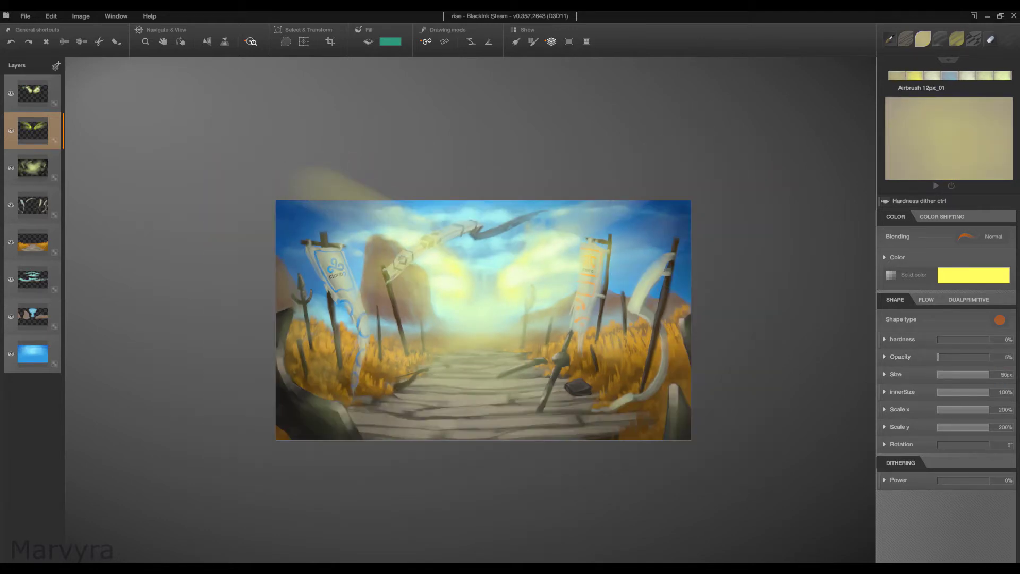
pyautogui.scroll(2, 483, 319)
# Step: Merge the two yellow light layers, and place a new empty layer directly beneath the banner layer
pyautogui.click(32, 93)
pyautogui.press('b')
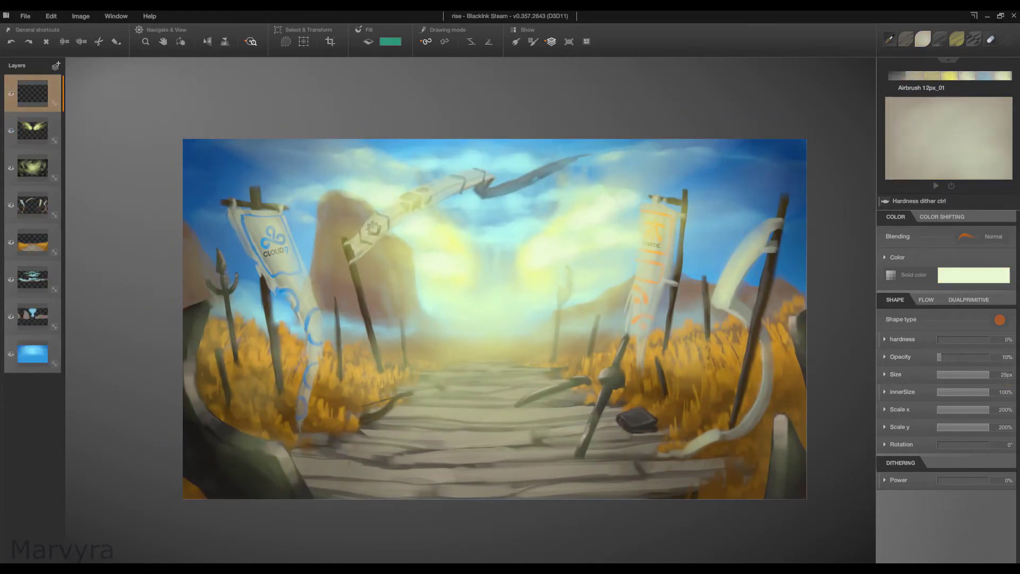
pyautogui.hotkey('ctrl', 'Down')
pyautogui.hotkey('ctrl', 'Down')
pyautogui.hotkey('ctrl', 'Down')
# Step: Airbrush cream clouds behind the flying ribbon in sampled sky colours at 25 px and 20% opacity
pyautogui.press('2')
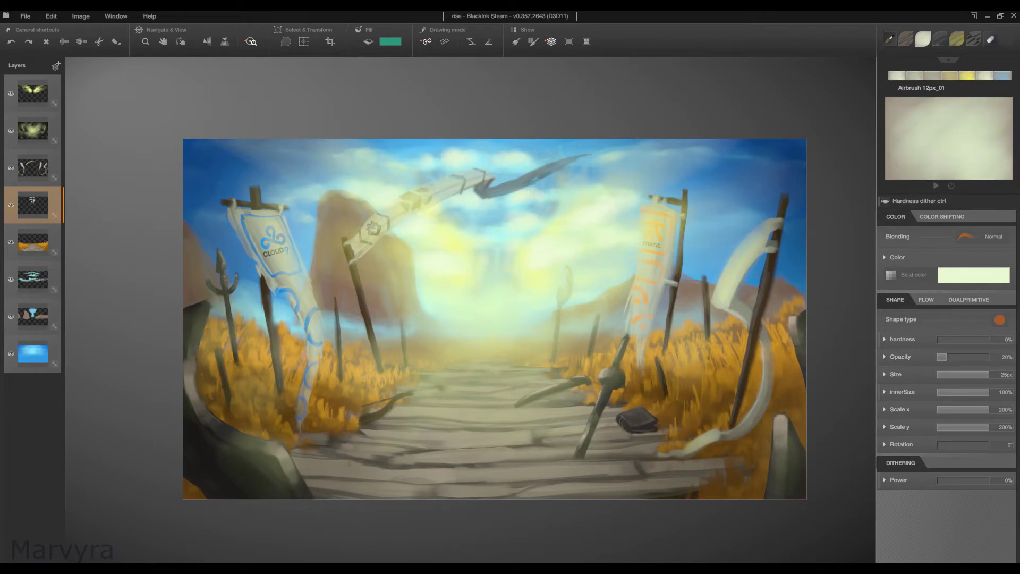
pyautogui.moveTo(415, 160)
pyautogui.mouseDown()
pyautogui.moveTo(563, 146)
pyautogui.moveTo(415, 149)
pyautogui.mouseUp()
pyautogui.keyDown('alt'); pyautogui.click(415, 155); pyautogui.keyUp('alt')
pyautogui.keyDown('alt'); pyautogui.click(366, 156); pyautogui.keyUp('alt')
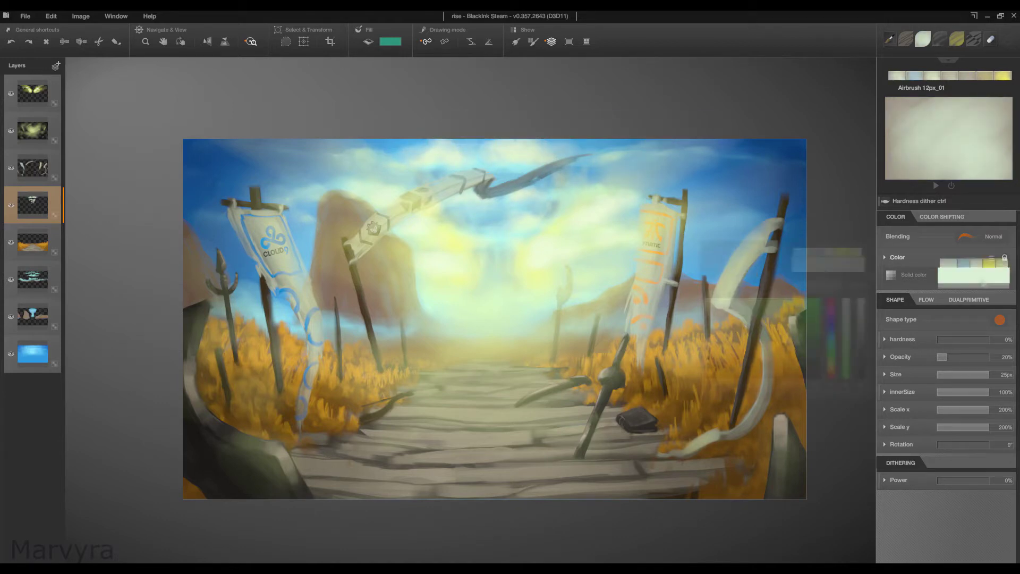
pyautogui.scroll(-2, 357, 136)
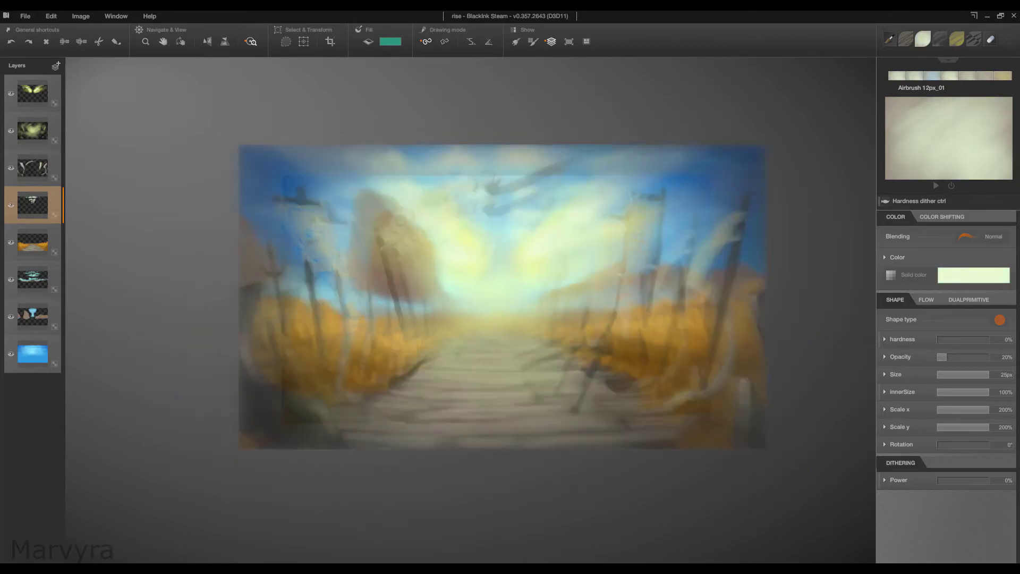
# Step: Paint a black hooded figure at the far end of the path on a new top layer, detailing its cloak and legs at 15 px
pyautogui.scroll(3, 477, 313)
pyautogui.press('x')
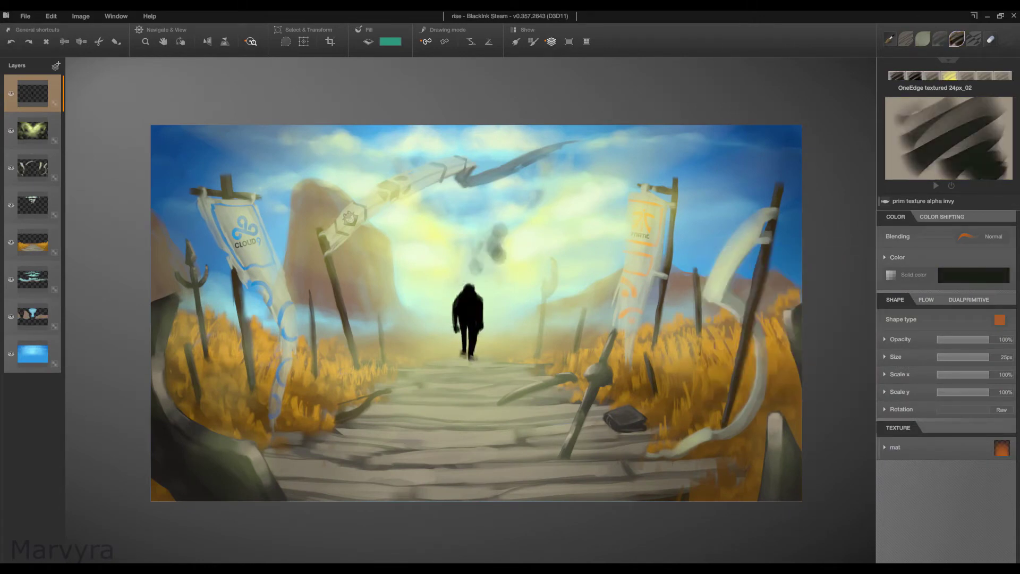
pyautogui.scroll(3, 468, 326)
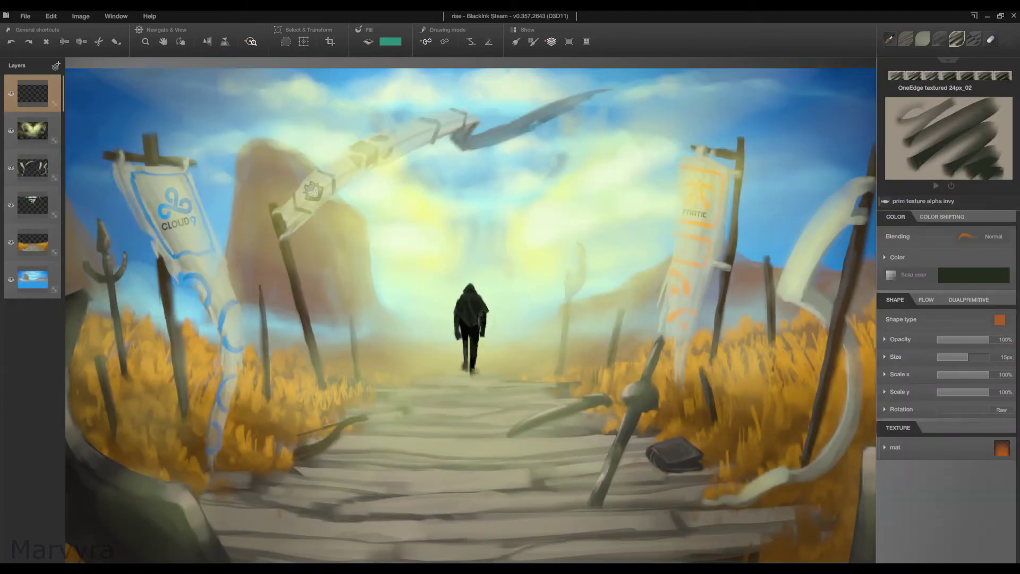
pyautogui.scroll(2, 468, 319)
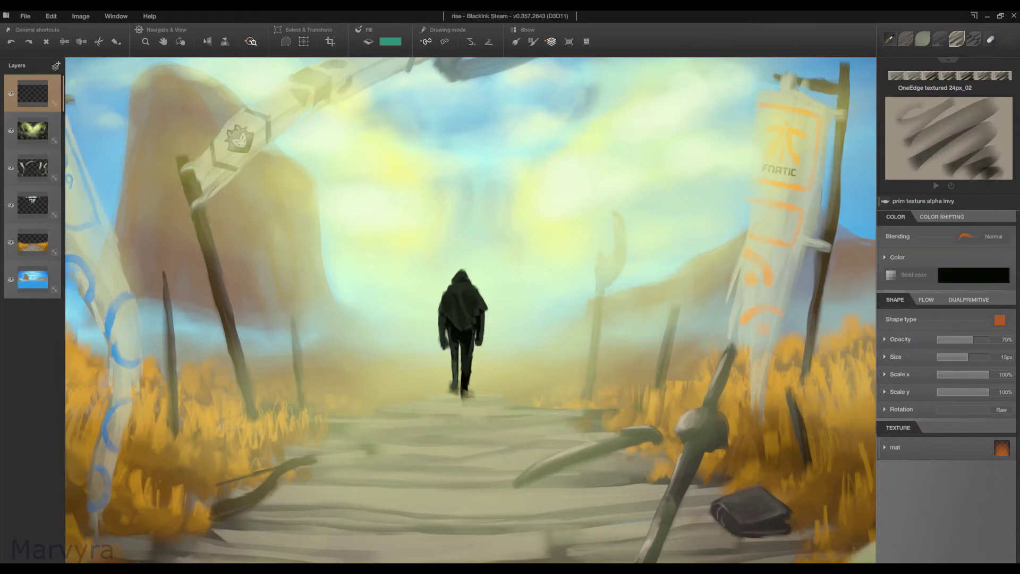
pyautogui.scroll(-3, 468, 319)
pyautogui.scroll(-2, 468, 319)
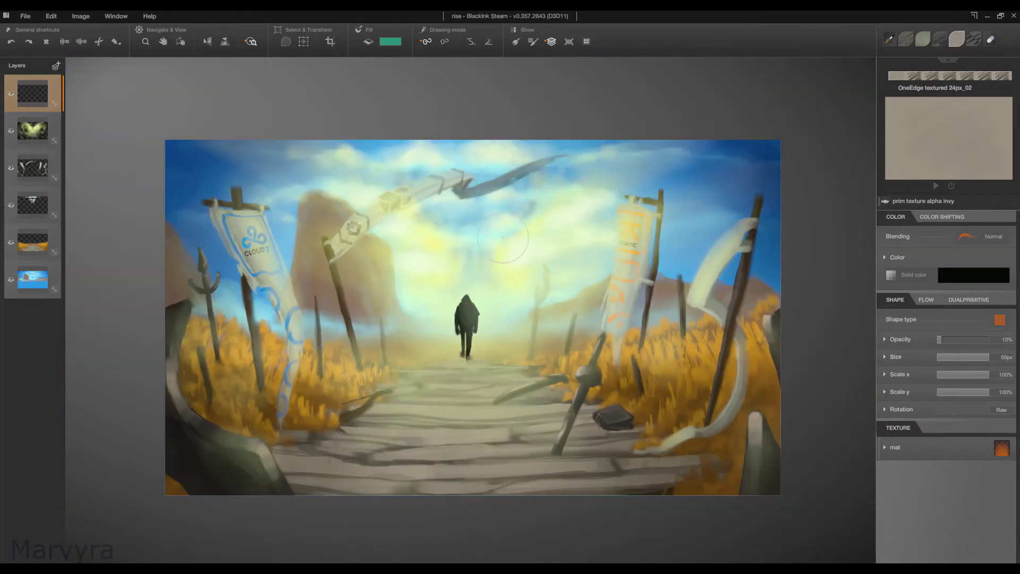
# Step: Haze the hooded figure and highlight its cloak and arms with muted green textured strokes at 25 px and 70% opacity
pyautogui.scroll(3, 468, 319)
pyautogui.scroll(-2, 468, 319)
pyautogui.scroll(3, 468, 319)
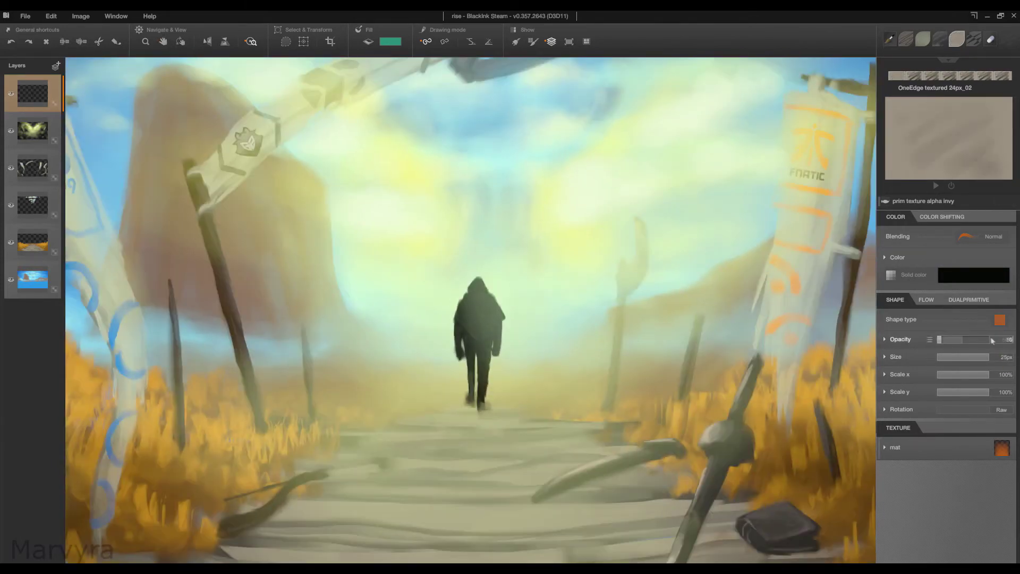
pyautogui.moveTo(495, 300); pyautogui.dragTo(499, 321)
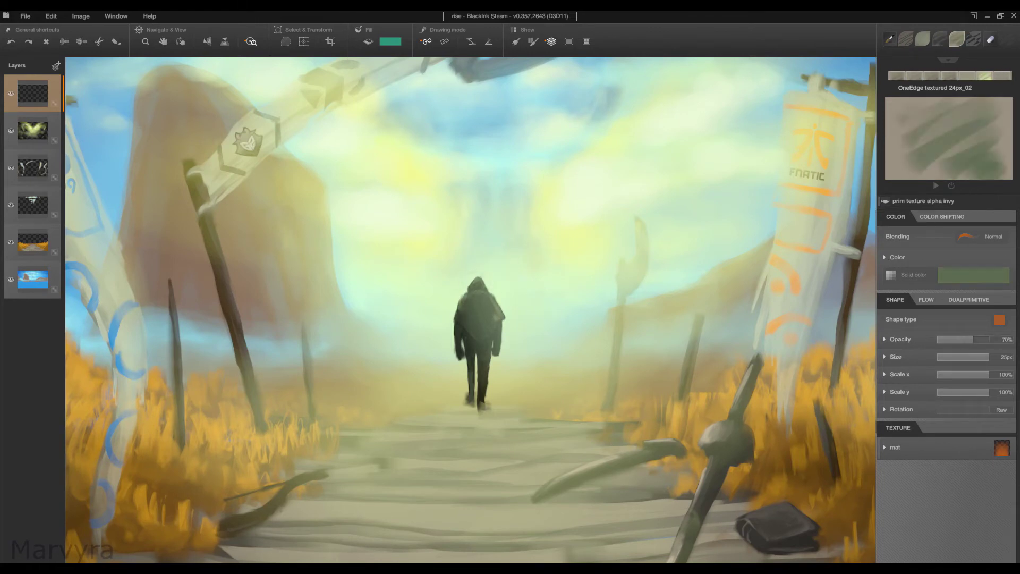
pyautogui.moveTo(483, 255)
pyautogui.mouseDown()
pyautogui.moveTo(507, 290)
pyautogui.moveTo(472, 327)
pyautogui.mouseUp()
pyautogui.moveTo(491, 277); pyautogui.dragTo(518, 305)
pyautogui.moveTo(457, 300); pyautogui.dragTo(456, 342)
pyautogui.keyDown('alt'); pyautogui.click(513, 308); pyautogui.keyUp('alt')
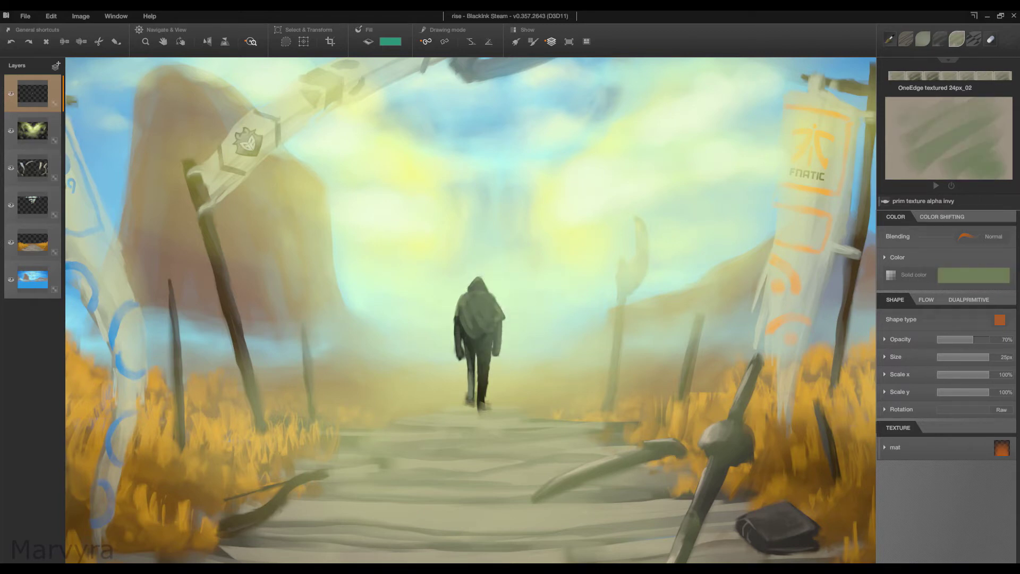
# Step: Paint a dark olive spear across the figure's back on a new layer at 100% opacity, reducing the brush to 12 px for its head
pyautogui.keyDown('alt'); pyautogui.click(487, 383); pyautogui.keyUp('alt')
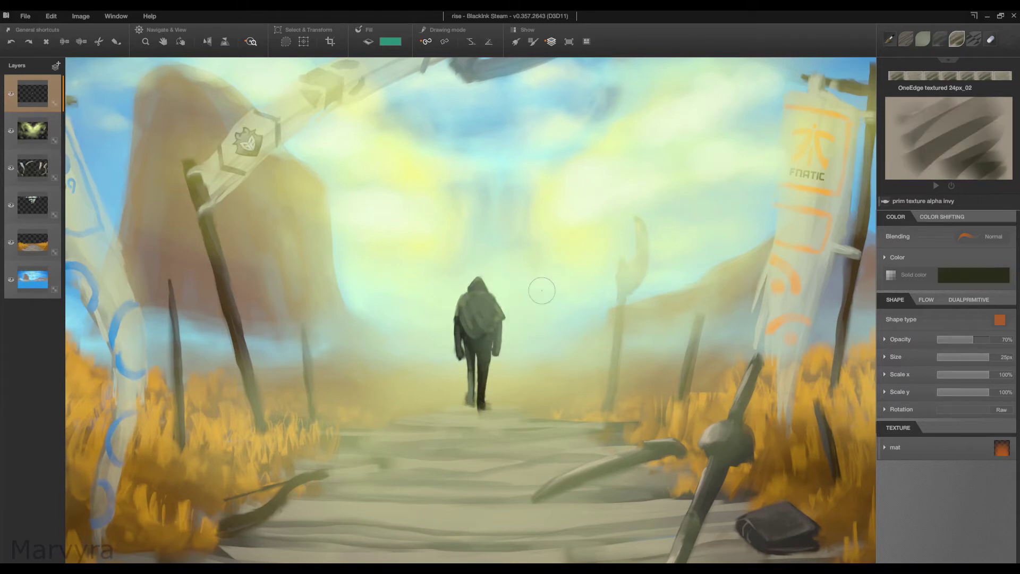
pyautogui.hotkey('ctrl', 'shift', 'n')
pyautogui.moveTo(462, 346); pyautogui.dragTo(452, 369)
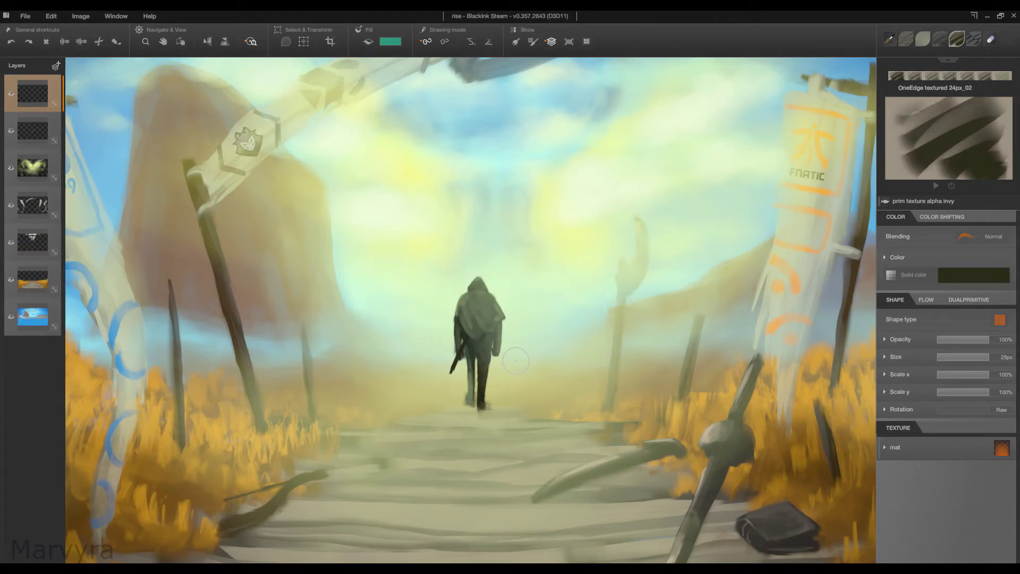
pyautogui.press('[')
pyautogui.moveTo(508, 272); pyautogui.dragTo(517, 260)
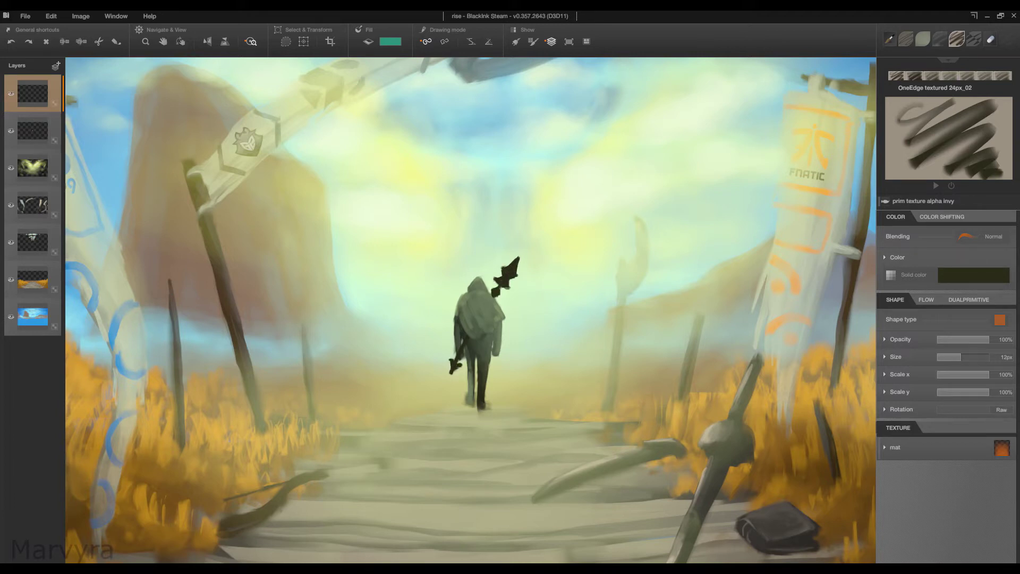
# Step: Enlarge the spear on the figure's back, then fill in its shaft and head with sampled dark greens at 12 px
pyautogui.hotkey('ctrl', 't')
pyautogui.moveTo(520, 257); pyautogui.dragTo(535, 236)
pyautogui.press('Return')
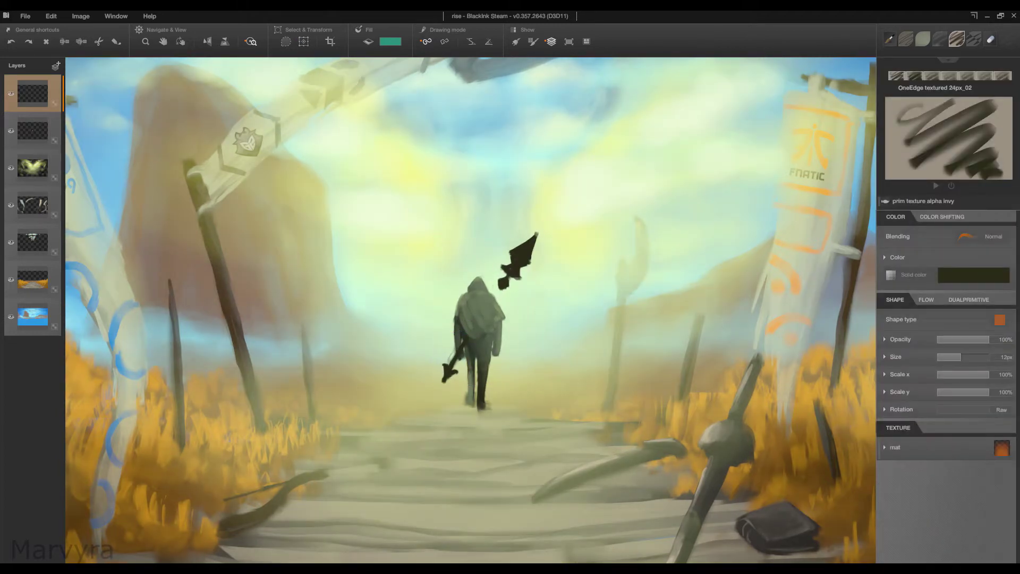
pyautogui.keyDown('alt'); pyautogui.click(513, 300); pyautogui.keyUp('alt')
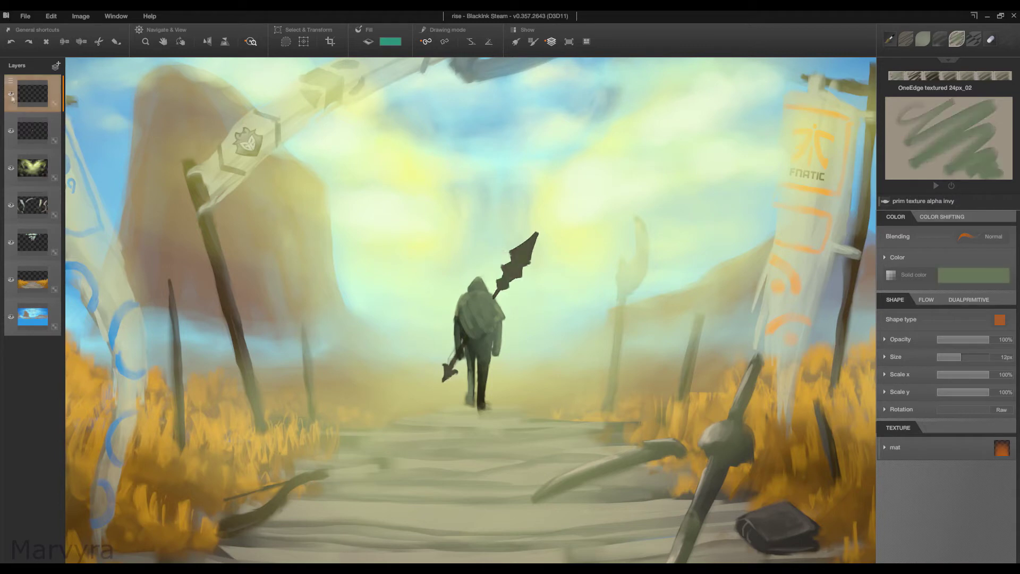
pyautogui.keyDown('alt'); pyautogui.click(494, 289); pyautogui.keyUp('alt')
pyautogui.keyDown('alt'); pyautogui.click(492, 346); pyautogui.keyUp('alt')
pyautogui.keyDown('alt'); pyautogui.click(493, 332); pyautogui.keyUp('alt')
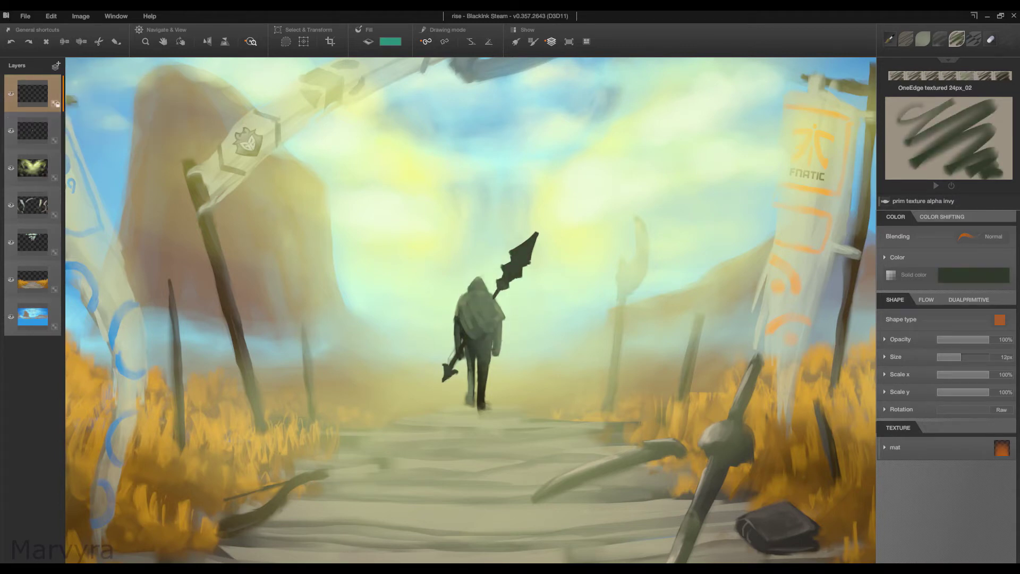
# Step: Shade the spearhead and its lower tip with sampled muted greens at 12 px and 70% opacity
pyautogui.keyDown('alt'); pyautogui.click(473, 354); pyautogui.keyUp('alt')
pyautogui.press('7')
pyautogui.keyDown('alt'); pyautogui.click(537, 254); pyautogui.keyUp('alt')
pyautogui.keyDown('alt'); pyautogui.click(534, 250); pyautogui.keyUp('alt')
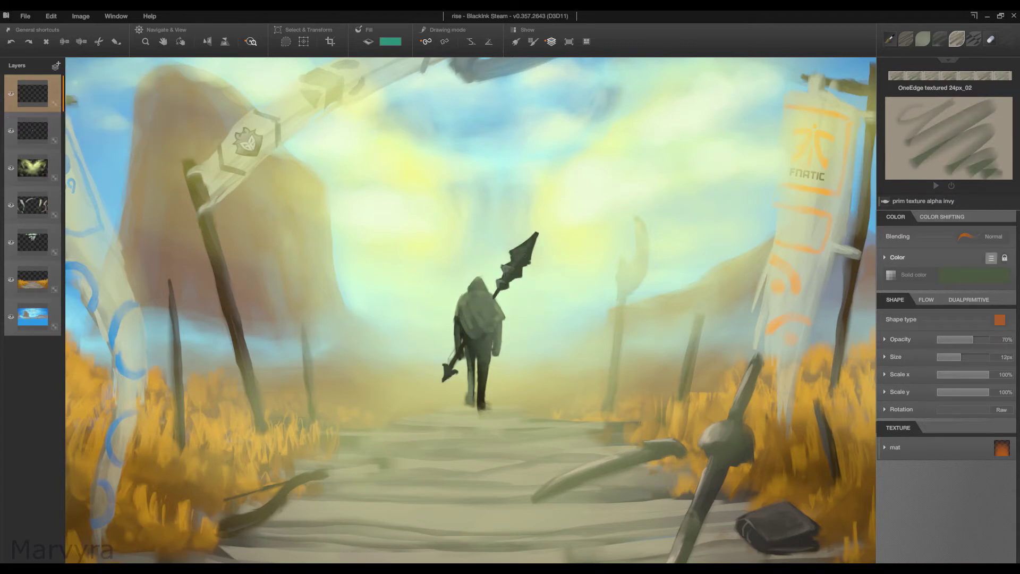
pyautogui.keyDown('alt'); pyautogui.click(503, 282); pyautogui.keyUp('alt')
pyautogui.moveTo(532, 242); pyautogui.dragTo(536, 234)
pyautogui.hotkey('ctrl', 'z')
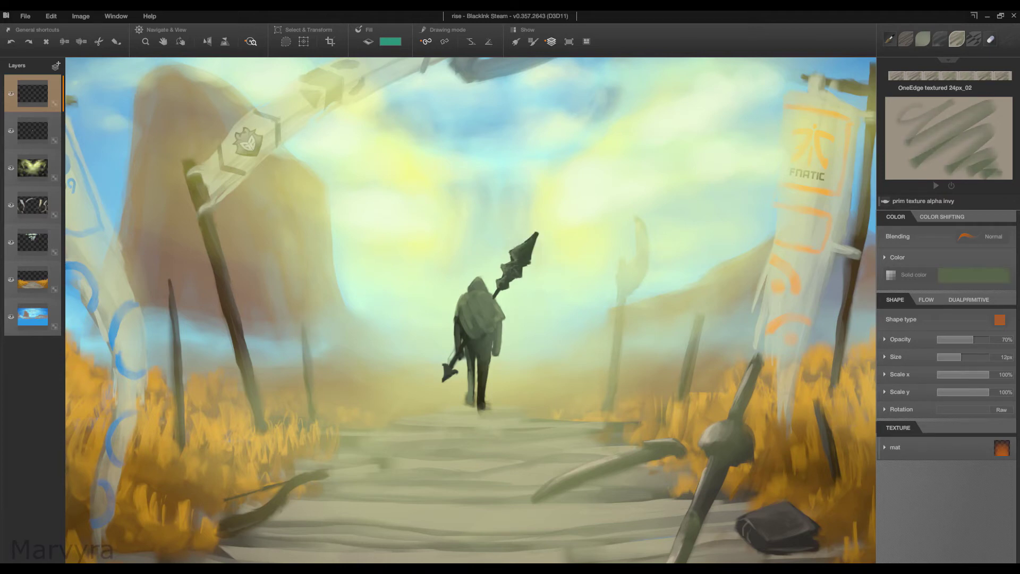
# Step: Refine the spearhead's facets and barbs with further sampled light and dark greens at 70% opacity
pyautogui.keyDown('alt'); pyautogui.click(538, 238); pyautogui.keyUp('alt')
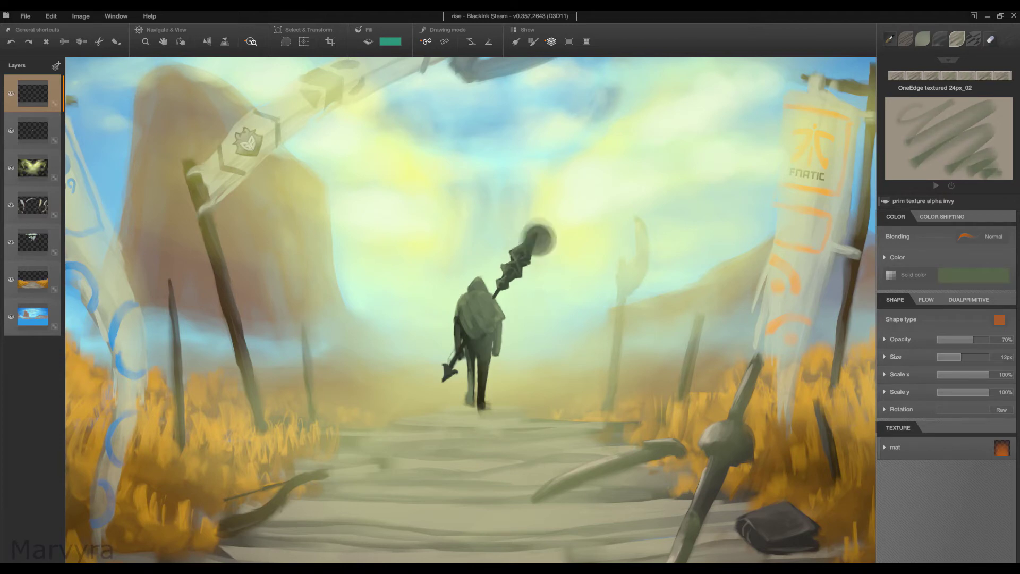
pyautogui.keyDown('alt'); pyautogui.click(534, 247); pyautogui.keyUp('alt')
pyautogui.keyDown('alt'); pyautogui.click(501, 260); pyautogui.keyUp('alt')
pyautogui.keyDown('alt'); pyautogui.click(502, 260); pyautogui.keyUp('alt')
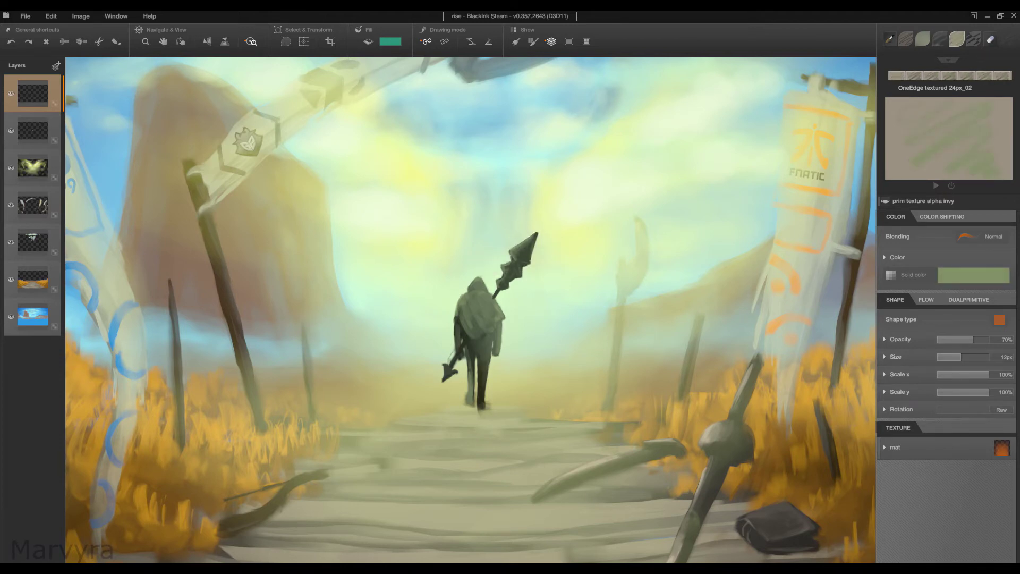
pyautogui.hotkey('ctrl', 'z')
pyautogui.keyDown('alt'); pyautogui.click(556, 219); pyautogui.keyUp('alt')
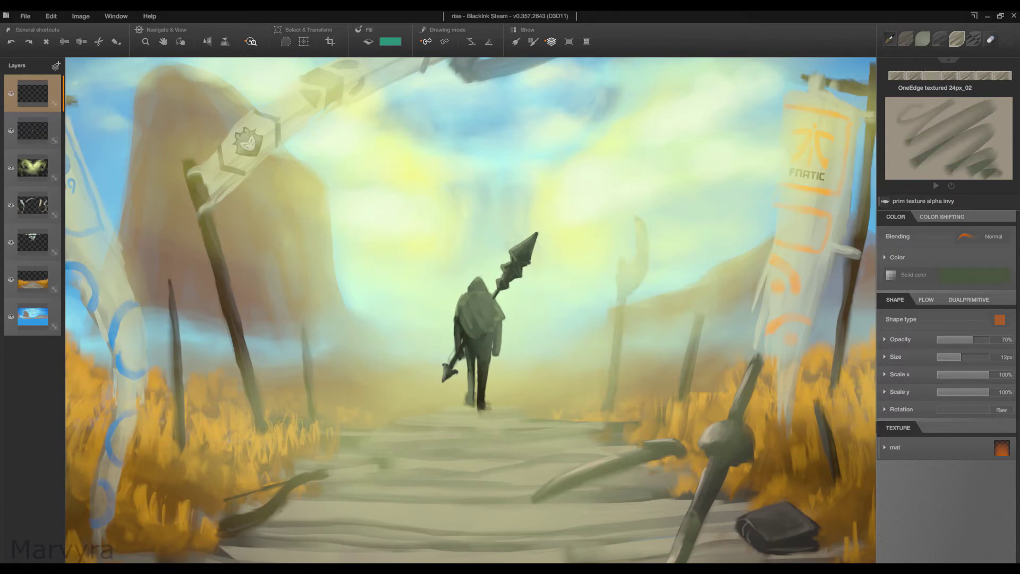
pyautogui.keyDown('alt'); pyautogui.click(501, 266); pyautogui.keyUp('alt')
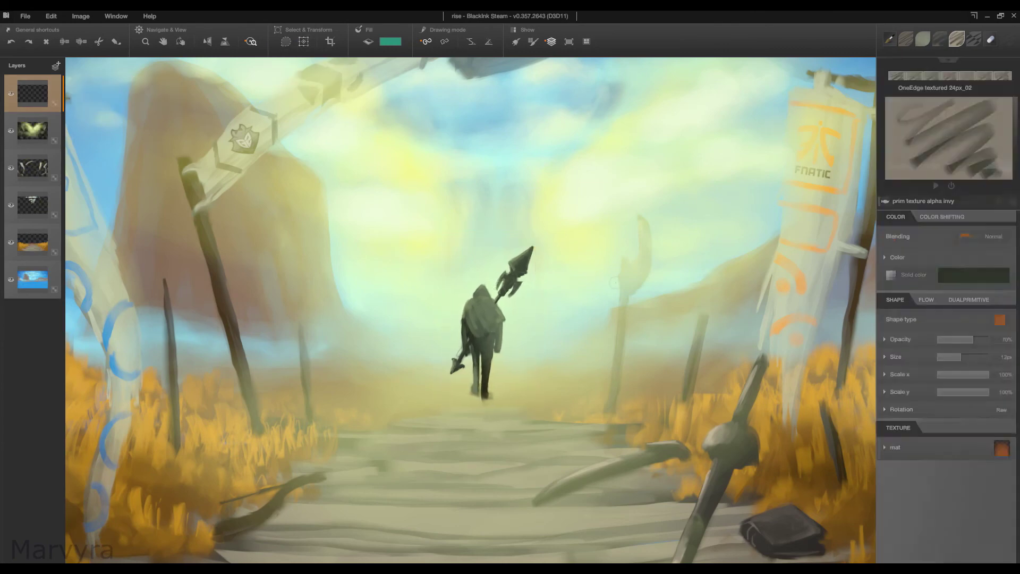
# Step: Paint pale green light accents on a new layer beneath the figure at 25 px and 70% opacity
pyautogui.hotkey('ctrl', '0')
pyautogui.click(923, 39)
pyautogui.keyDown('alt'); pyautogui.click(500, 276); pyautogui.keyUp('alt')
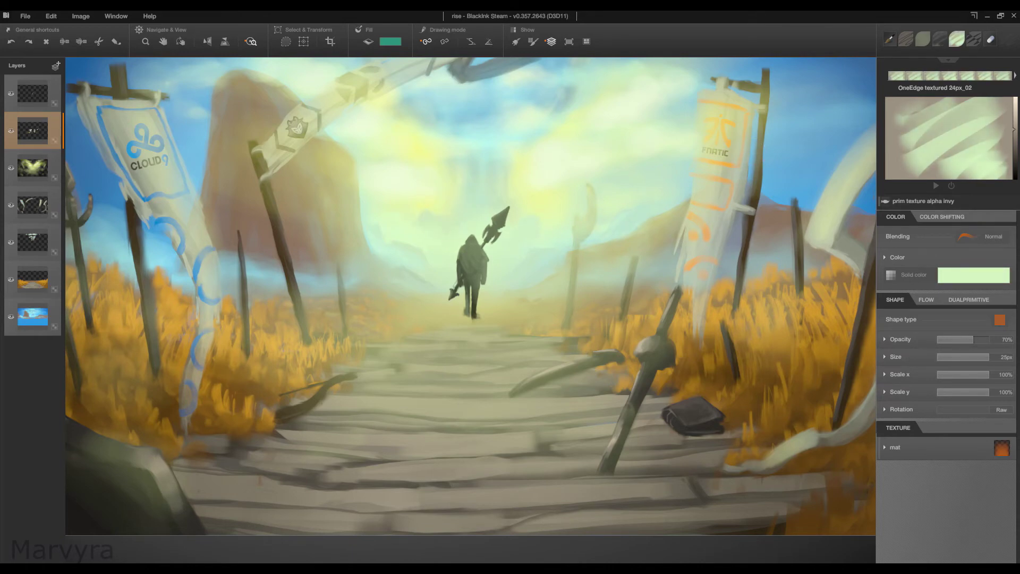
pyautogui.scroll(-1, 545, 276)
pyautogui.scroll(-2, 544, 275)
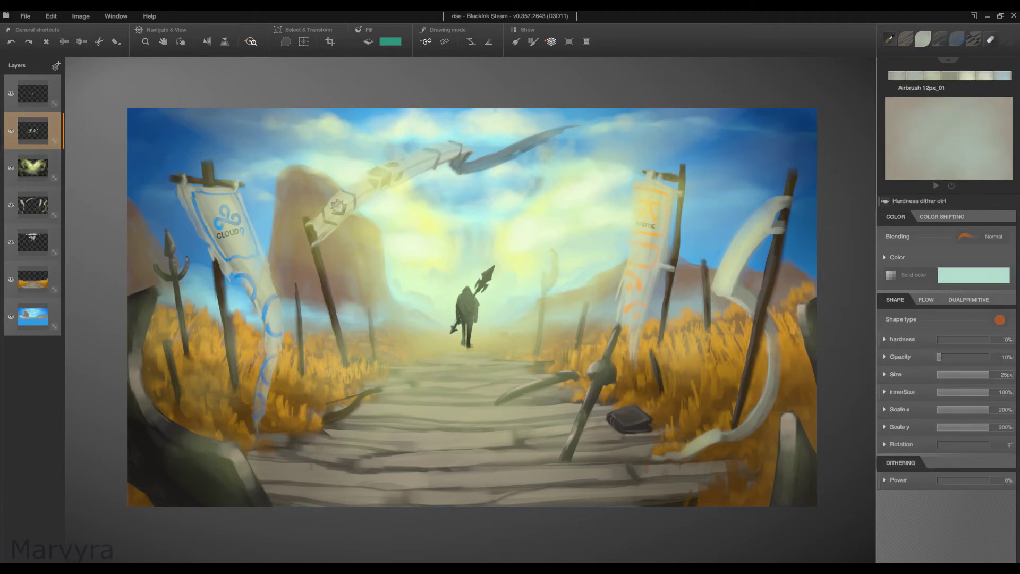
# Step: Airbrush pale blue-green mist around the base of the red rock on the distant background layer at 25 px and 10% opacity
pyautogui.click(11, 243)
pyautogui.moveTo(323, 287); pyautogui.dragTo(269, 298)
pyautogui.moveTo(396, 341)
pyautogui.mouseDown()
pyautogui.moveTo(303, 335)
pyautogui.moveTo(196, 266)
pyautogui.mouseUp()
pyautogui.keyDown('alt'); pyautogui.click(558, 332); pyautogui.keyUp('alt')
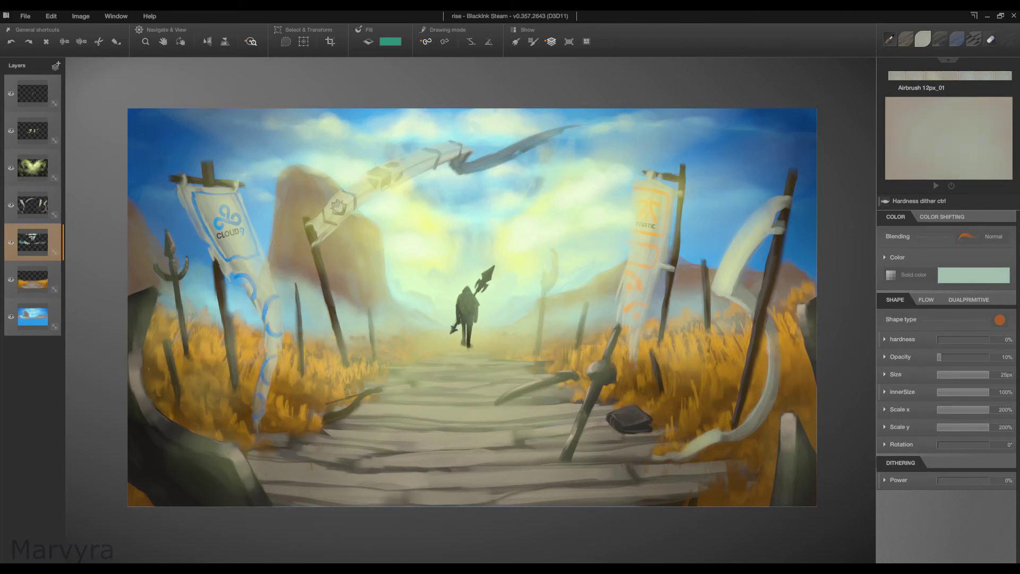
# Step: Try painting pale green distant rocks behind the Cloud9 banner with the textured brush at 25 px and 70% opacity
pyautogui.click(956, 39)
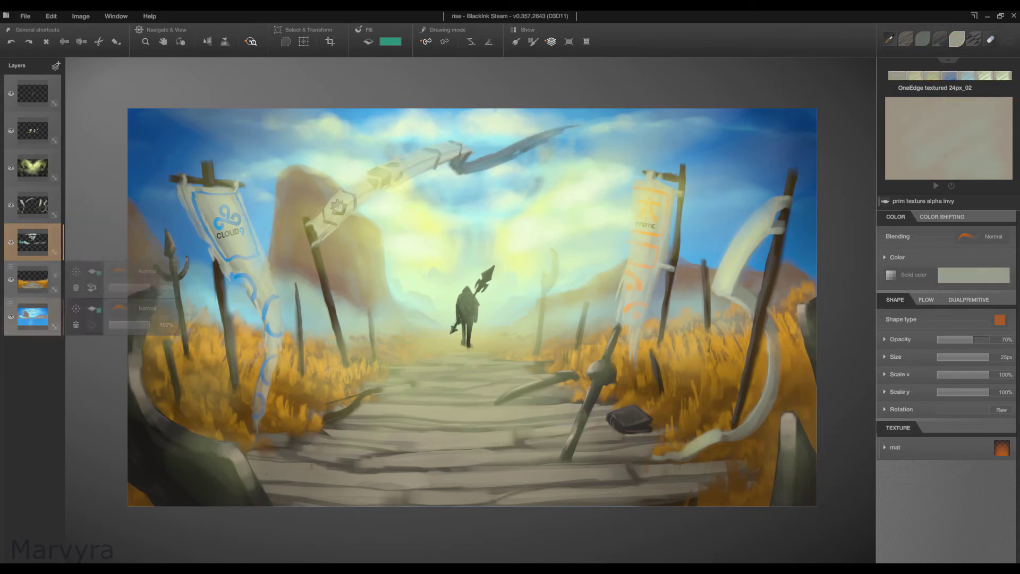
pyautogui.click(32, 316)
pyautogui.click(32, 241)
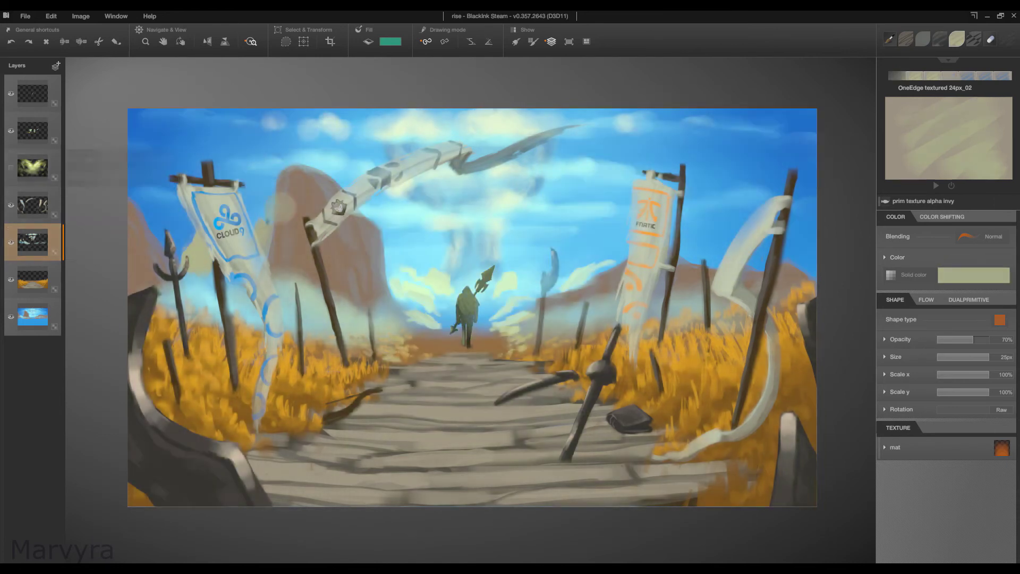
pyautogui.click(11, 168)
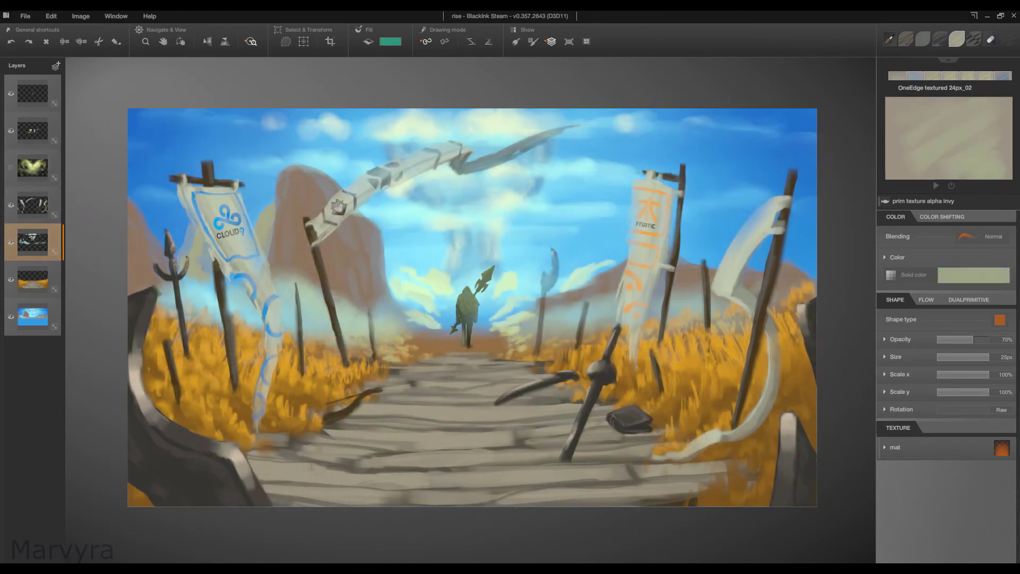
pyautogui.click(11, 168)
pyautogui.press('3')
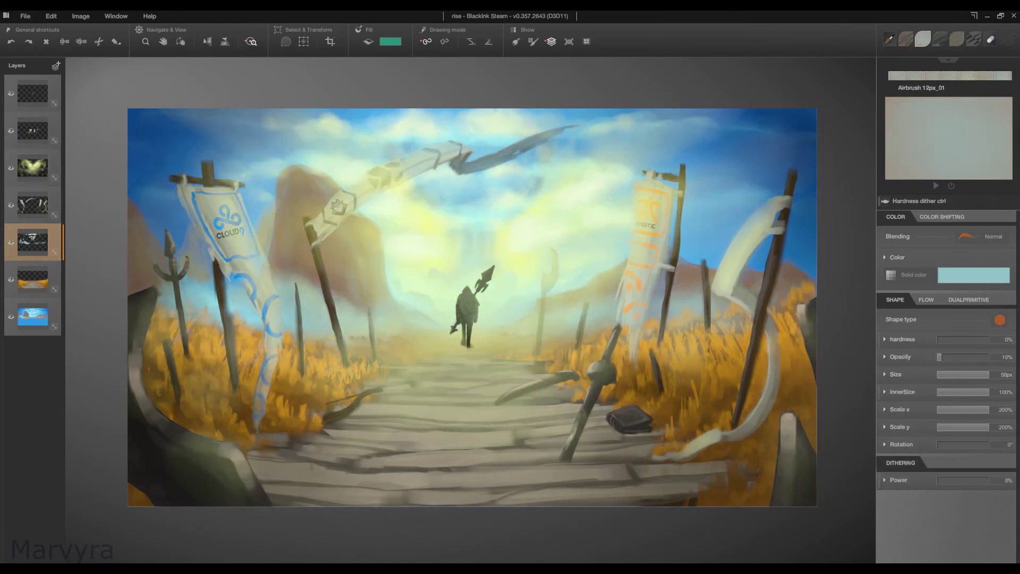
pyautogui.click(10, 167)
pyautogui.click(11, 168)
pyautogui.press('5')
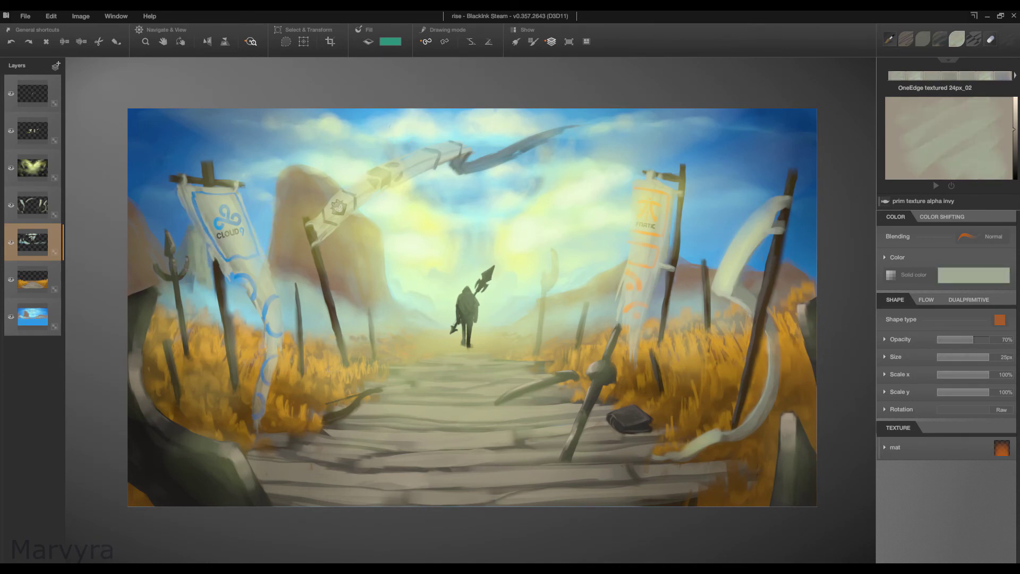
# Step: Hide the layers covering the background and widen the red rock behind the Cloud9 banner on the lowest layer
pyautogui.click(32, 317)
pyautogui.click(11, 168)
pyautogui.click(10, 205)
pyautogui.click(10, 242)
pyautogui.moveTo(272, 156); pyautogui.dragTo(205, 279)
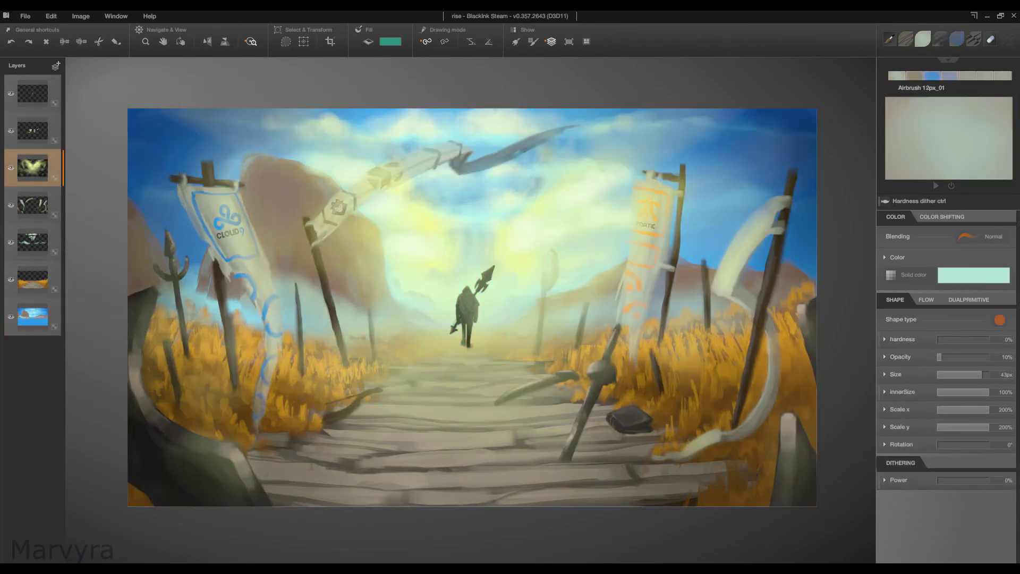
pyautogui.click(32, 317)
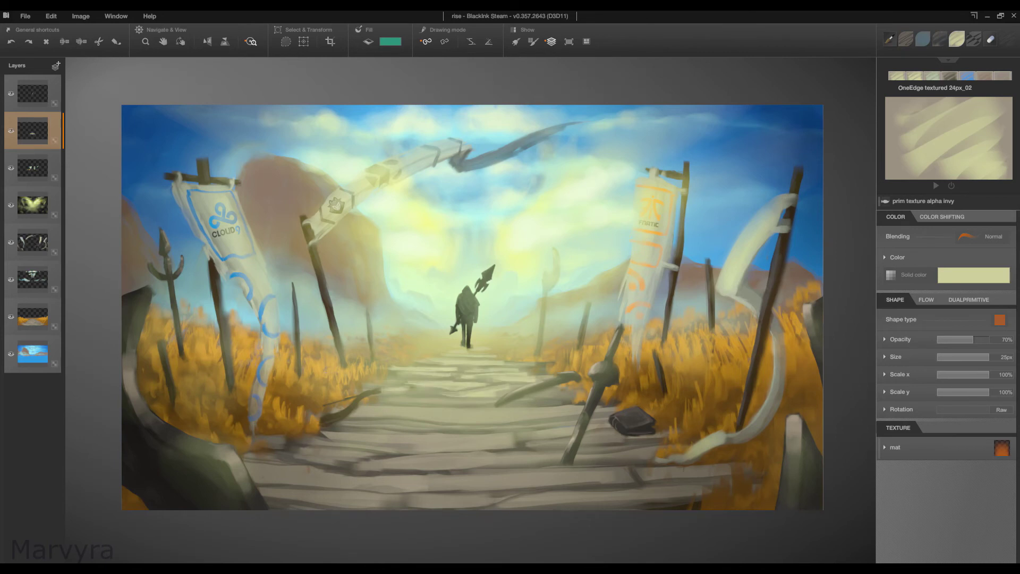
# Step: Brighten the stone path's slabs with pale yellow textured strokes on a new layer at 25 px and 70% opacity
pyautogui.moveTo(382, 414); pyautogui.dragTo(521, 411)
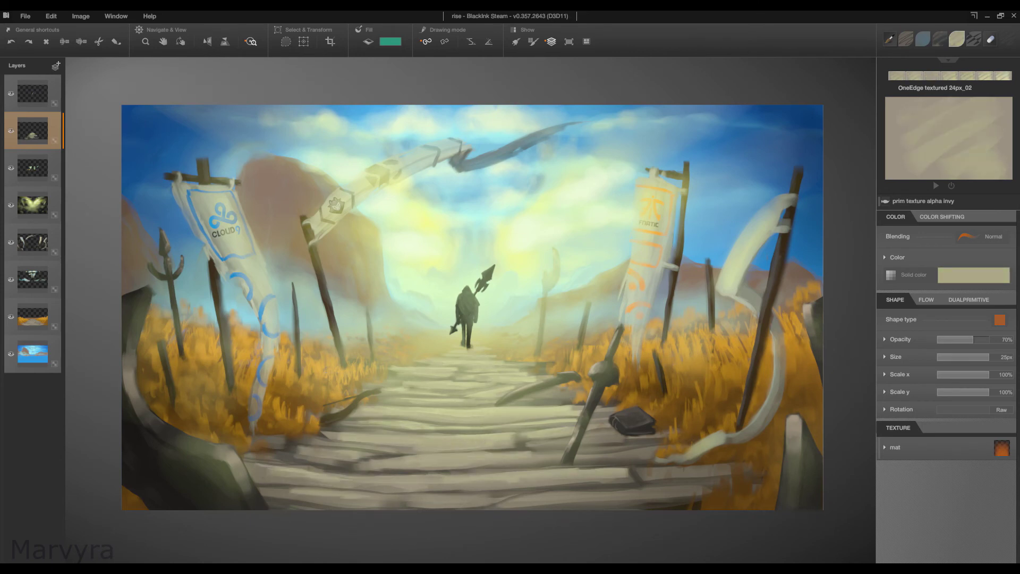
pyautogui.click(31, 205)
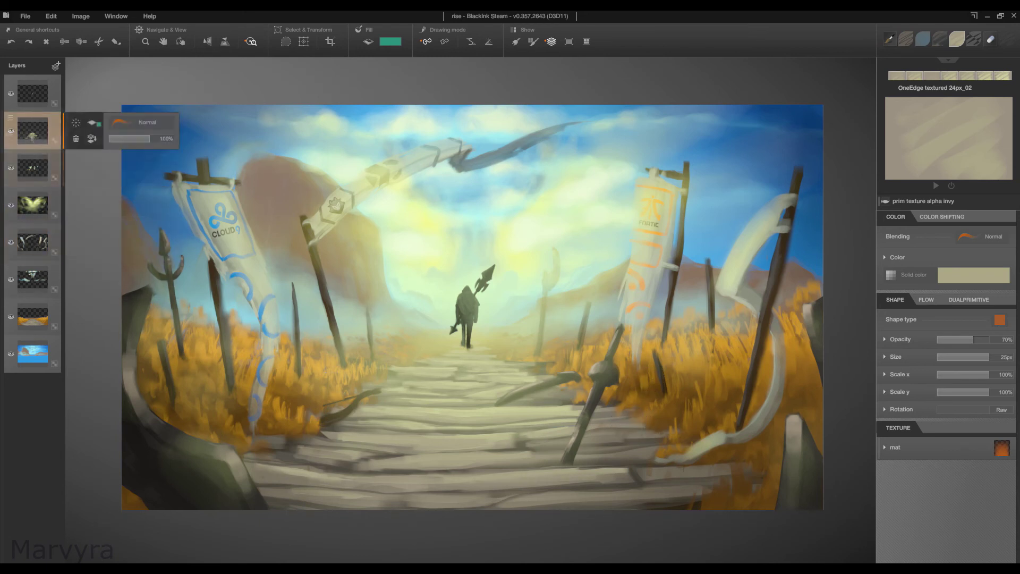
pyautogui.click(32, 130)
# Step: Dab bright yellow highlights onto the grass tips around the leaning ribbon pole beside the path
pyautogui.click(973, 274)
pyautogui.click(836, 367)
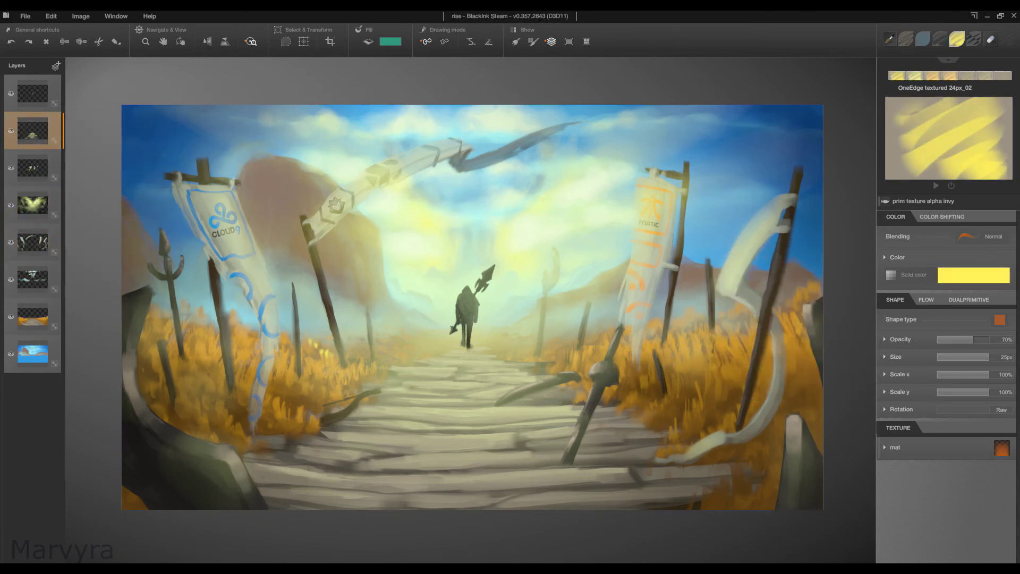
pyautogui.keyDown('alt'); pyautogui.click(330, 319); pyautogui.keyUp('alt')
pyautogui.keyDown('alt'); pyautogui.click(343, 332); pyautogui.keyUp('alt')
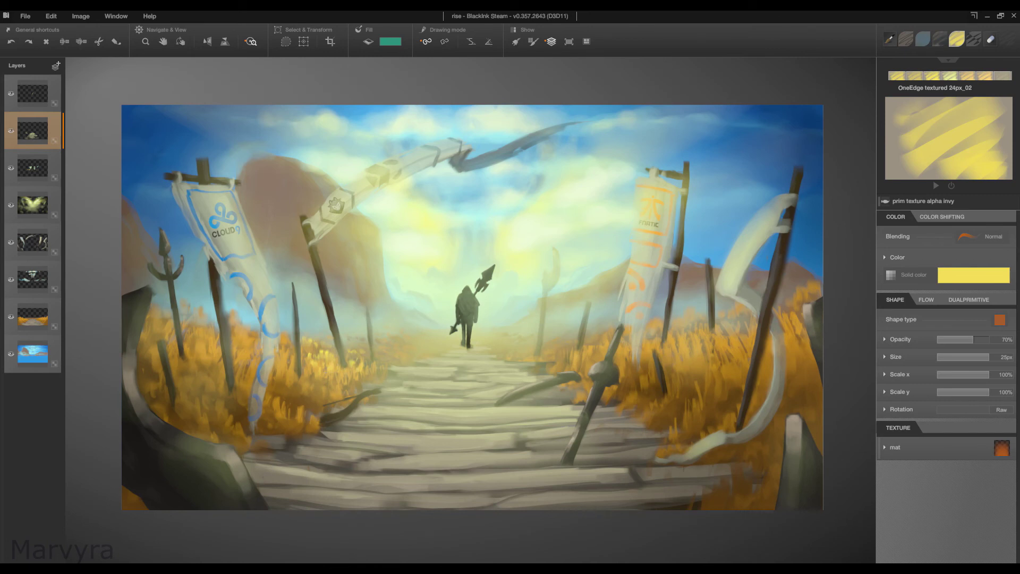
# Step: Extend the yellow highlights across the grass on the path's left side, beneath the Cloud9 banner and out to the trident
pyautogui.moveTo(291, 362)
pyautogui.mouseDown()
pyautogui.moveTo(285, 332)
pyautogui.moveTo(277, 352)
pyautogui.mouseUp()
pyautogui.moveTo(293, 383)
pyautogui.mouseDown()
pyautogui.moveTo(314, 372)
pyautogui.moveTo(344, 392)
pyautogui.mouseUp()
pyautogui.moveTo(258, 344)
pyautogui.mouseDown()
pyautogui.moveTo(240, 325)
pyautogui.moveTo(208, 355)
pyautogui.mouseUp()
pyautogui.moveTo(242, 340); pyautogui.dragTo(252, 355)
pyautogui.moveTo(242, 374); pyautogui.dragTo(241, 351)
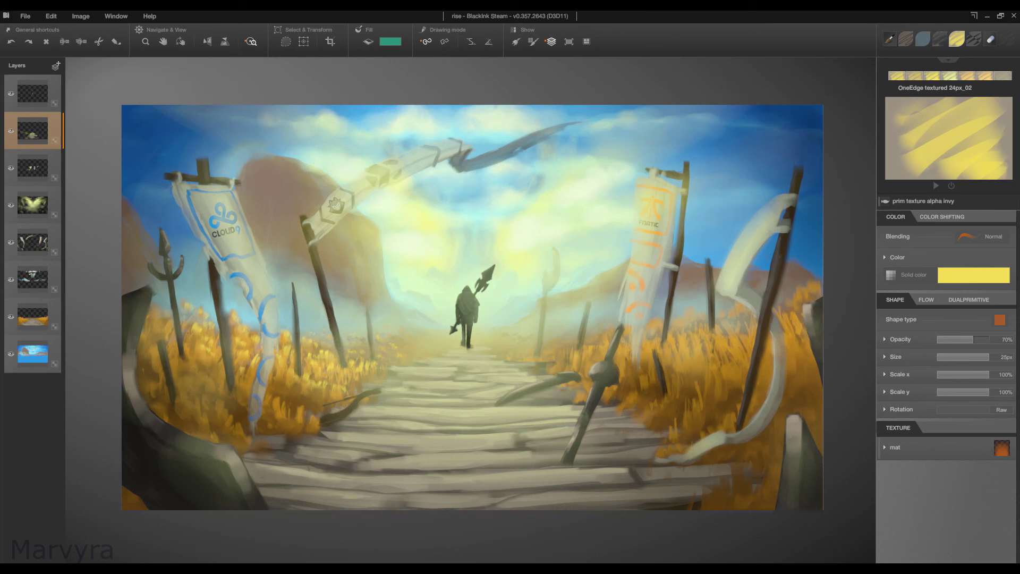
pyautogui.moveTo(169, 325); pyautogui.dragTo(161, 309)
pyautogui.moveTo(155, 328); pyautogui.dragTo(152, 316)
pyautogui.moveTo(160, 312); pyautogui.dragTo(164, 304)
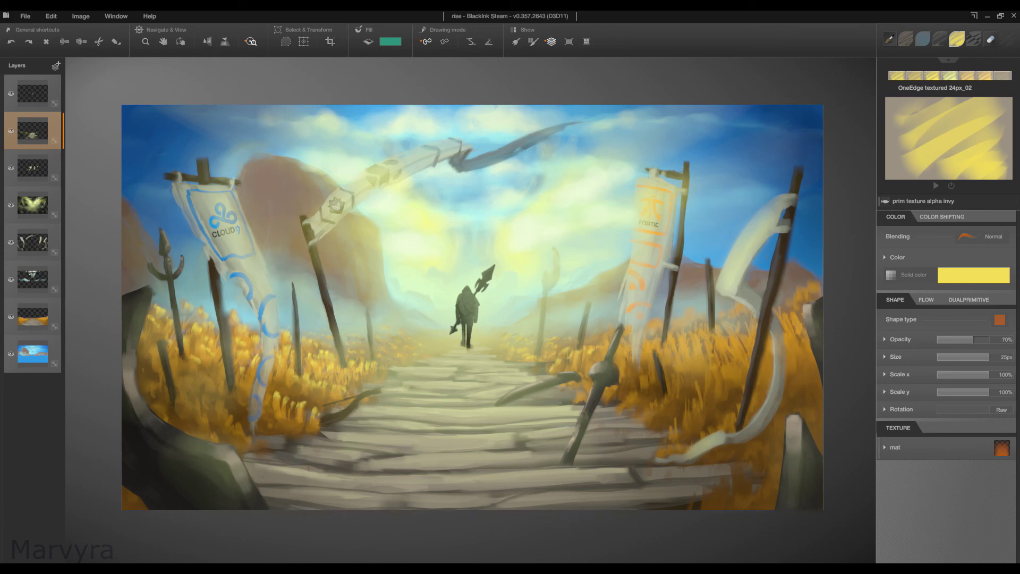
# Step: Paint yellow grass highlights on the path's right side, around the Fnatic banner and the planted sword
pyautogui.moveTo(653, 349); pyautogui.dragTo(657, 337)
pyautogui.moveTo(672, 355)
pyautogui.mouseDown()
pyautogui.moveTo(669, 343)
pyautogui.moveTo(694, 335)
pyautogui.mouseUp()
pyautogui.moveTo(643, 380); pyautogui.dragTo(645, 365)
pyautogui.moveTo(628, 400); pyautogui.dragTo(631, 385)
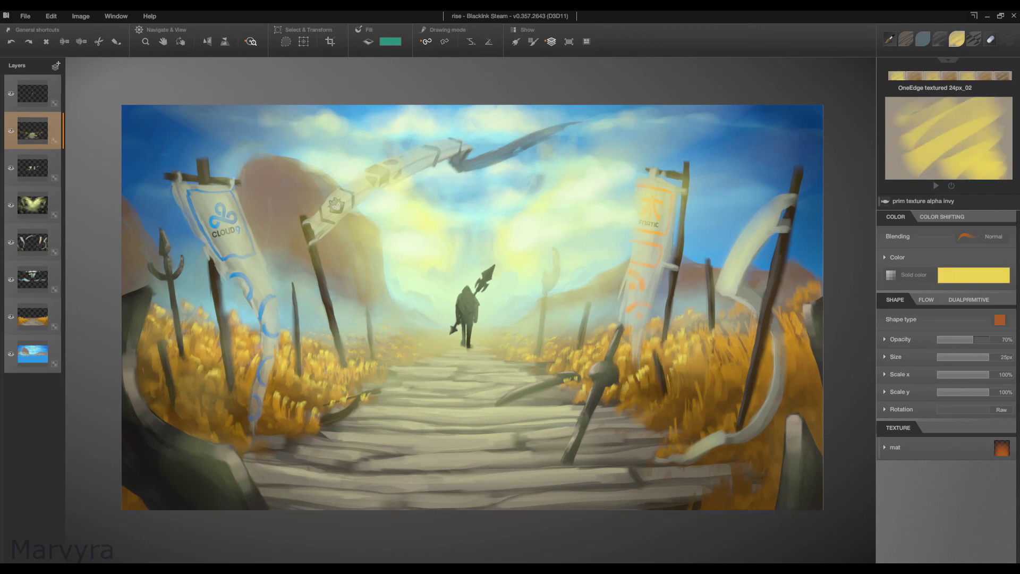
pyautogui.scroll(1, 442, 279)
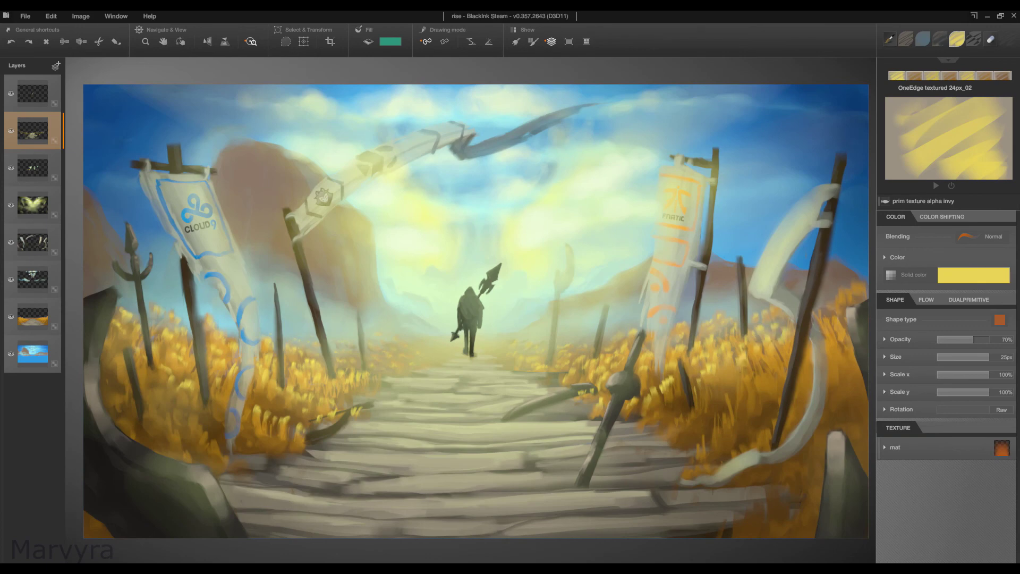
pyautogui.scroll(1, 457, 298)
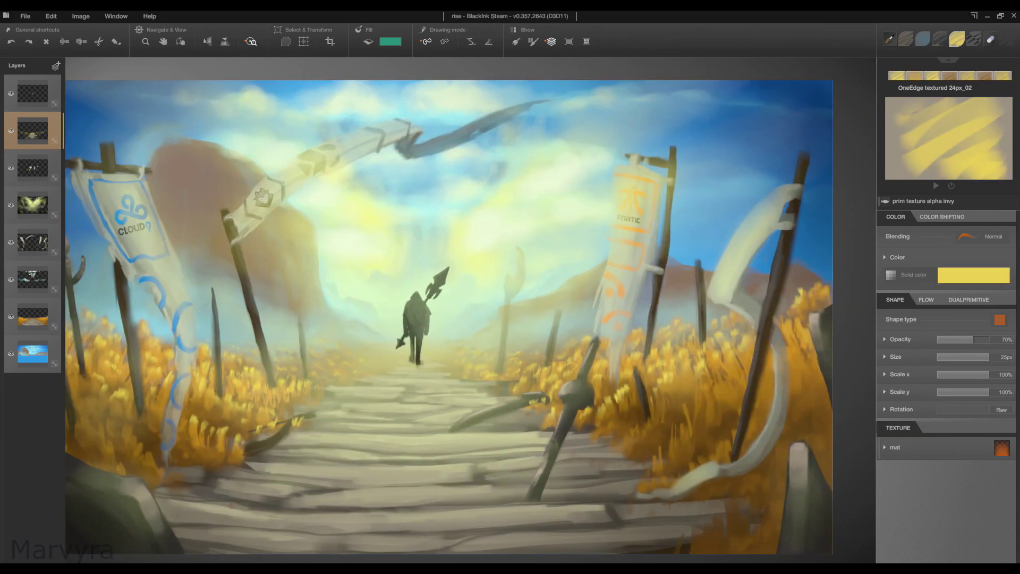
pyautogui.scroll(-2, 449, 317)
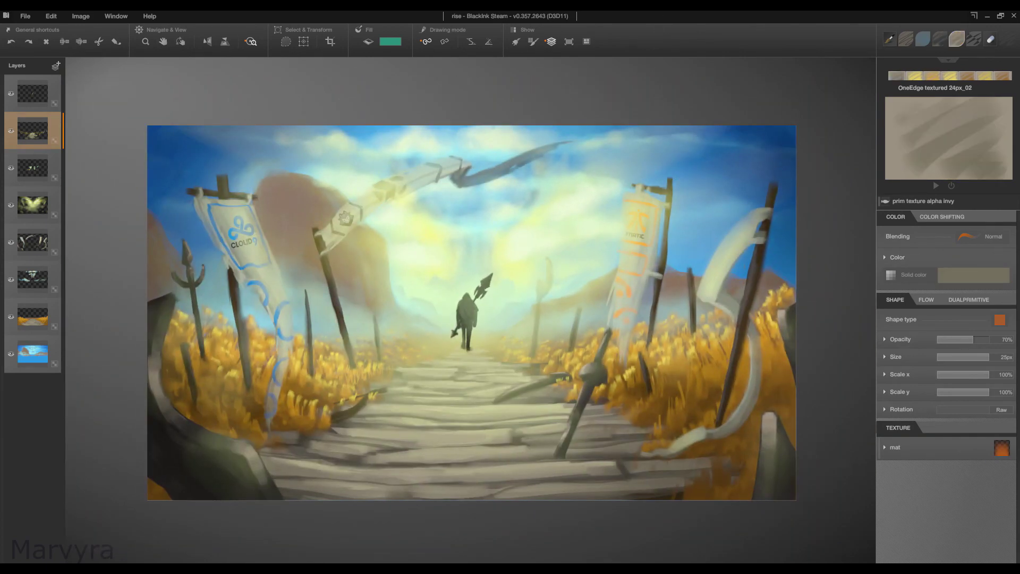
pyautogui.scroll(1, 453, 304)
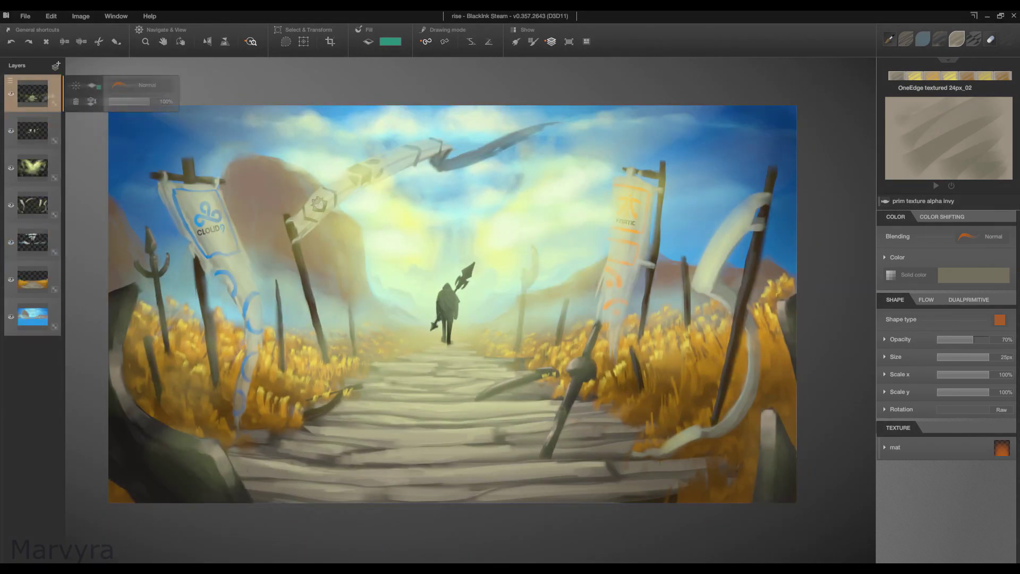